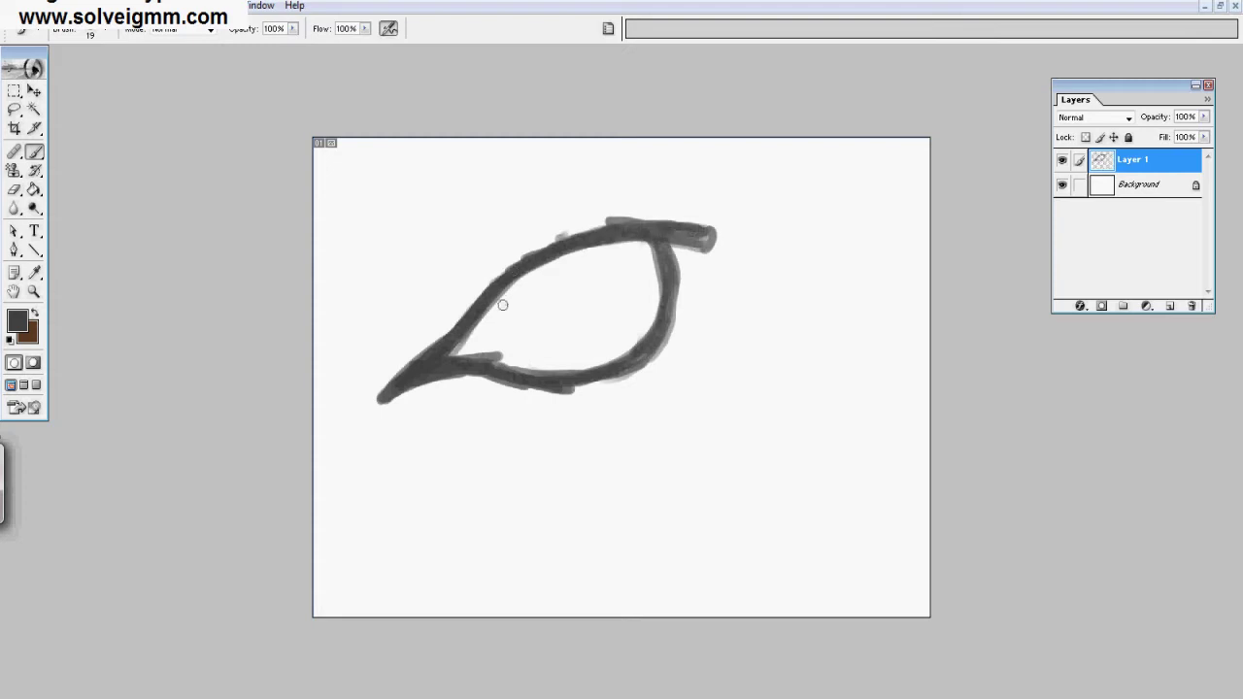
Step: Undo the last few strokes and thicken the dark grey eye outline along the upper lid and the lower outer lid
key("ctrl+alt+z")
key("ctrl+alt+z")
key("ctrl+alt+z")
mouse_move(530, 251)
left_mouse_down()
mouse_move(642, 228)
mouse_move(668, 320)
mouse_move(544, 378)
mouse_move(497, 369)
left_mouse_up()
left_click_drag(631, 362, 678, 242)
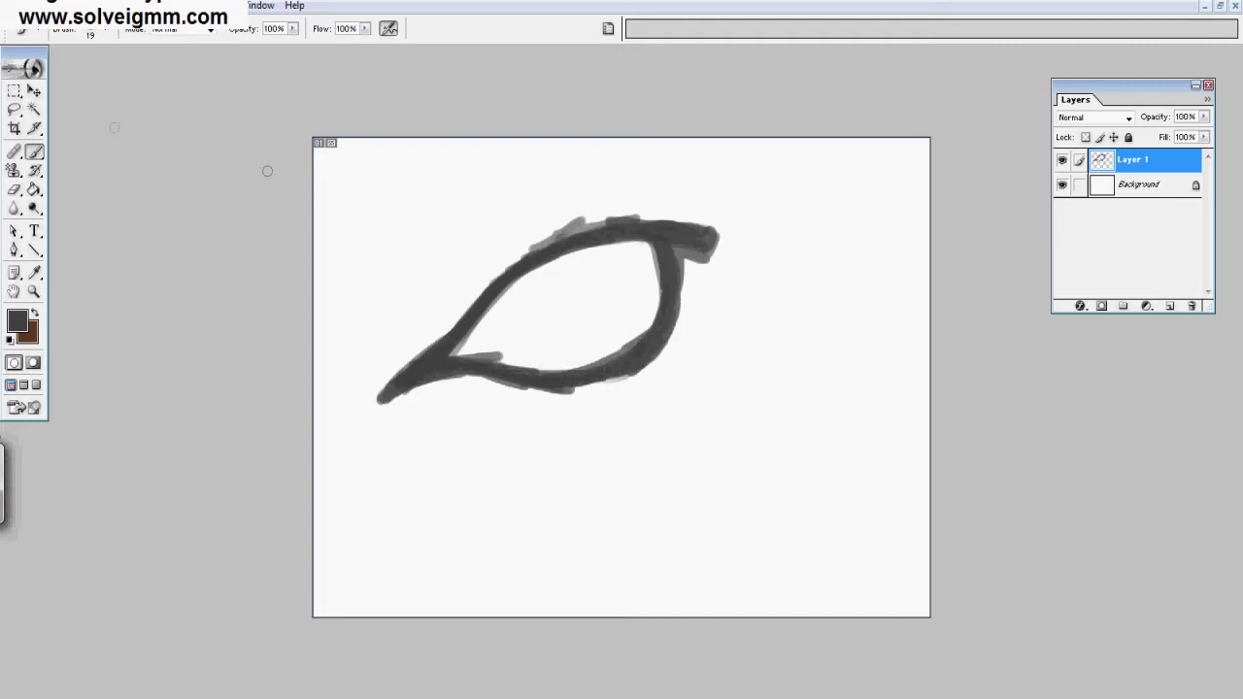
Step: Paint a near-black oval pupil with soft grey shading inside the eye outline
left_click(18, 320)
left_click(818, 499)
left_click(1152, 283)
mouse_move(537, 287)
left_mouse_down()
mouse_move(566, 298)
mouse_move(550, 322)
mouse_move(552, 289)
mouse_move(571, 312)
mouse_move(532, 292)
mouse_move(570, 360)
mouse_move(559, 294)
mouse_move(572, 282)
mouse_move(540, 294)
mouse_move(571, 312)
mouse_move(558, 360)
mouse_move(554, 305)
mouse_move(584, 345)
left_mouse_up()
left_click(18, 321)
left_click(820, 339)
left_click(1151, 284)
left_click(17, 320)
left_click(1153, 285)
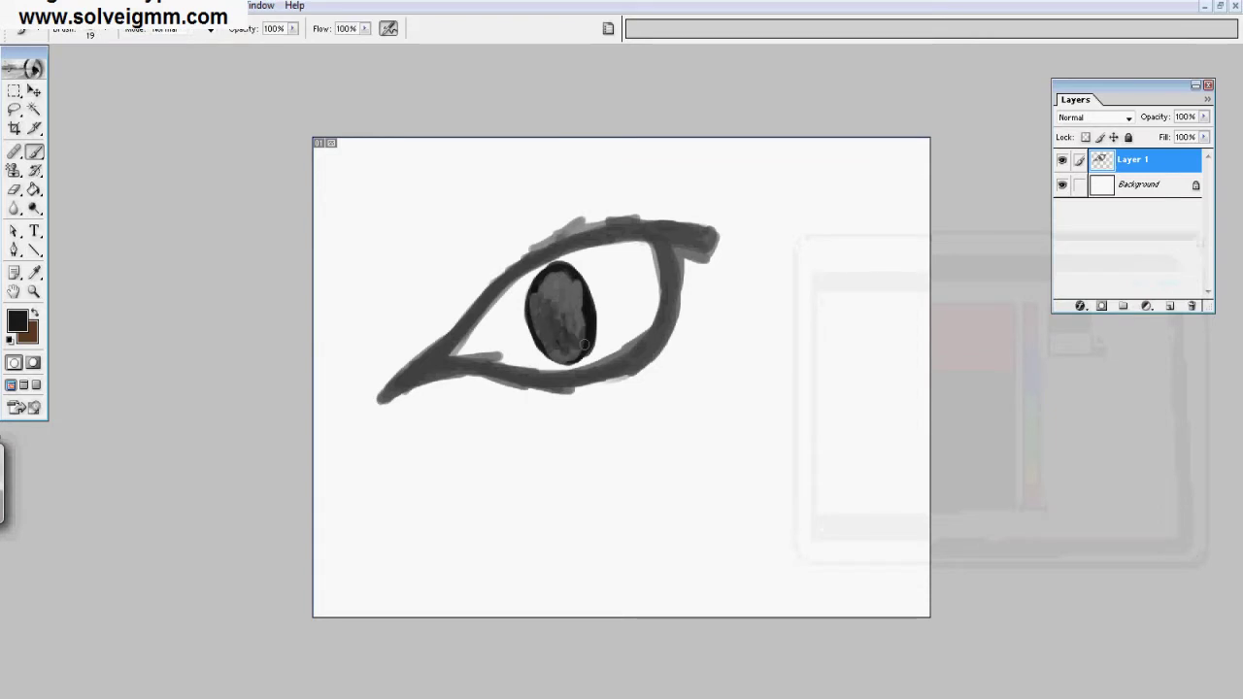
mouse_move(551, 306)
left_mouse_down()
mouse_move(586, 314)
mouse_move(565, 336)
left_mouse_up()
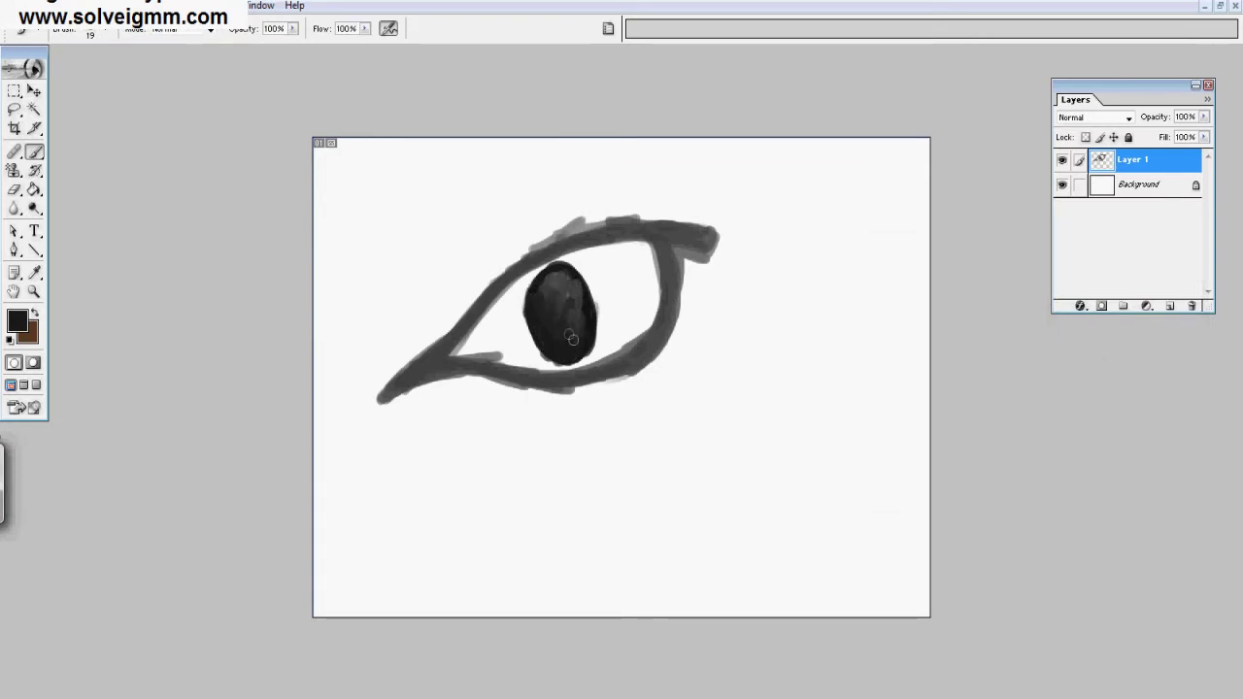
Step: Paint a pale cyan iris all around the pupil
left_click(17, 320)
left_click(1034, 401)
left_click_drag(1000, 313, 883, 310)
left_click(1151, 286)
mouse_move(524, 282)
left_mouse_down()
mouse_move(519, 350)
mouse_move(505, 351)
left_mouse_up()
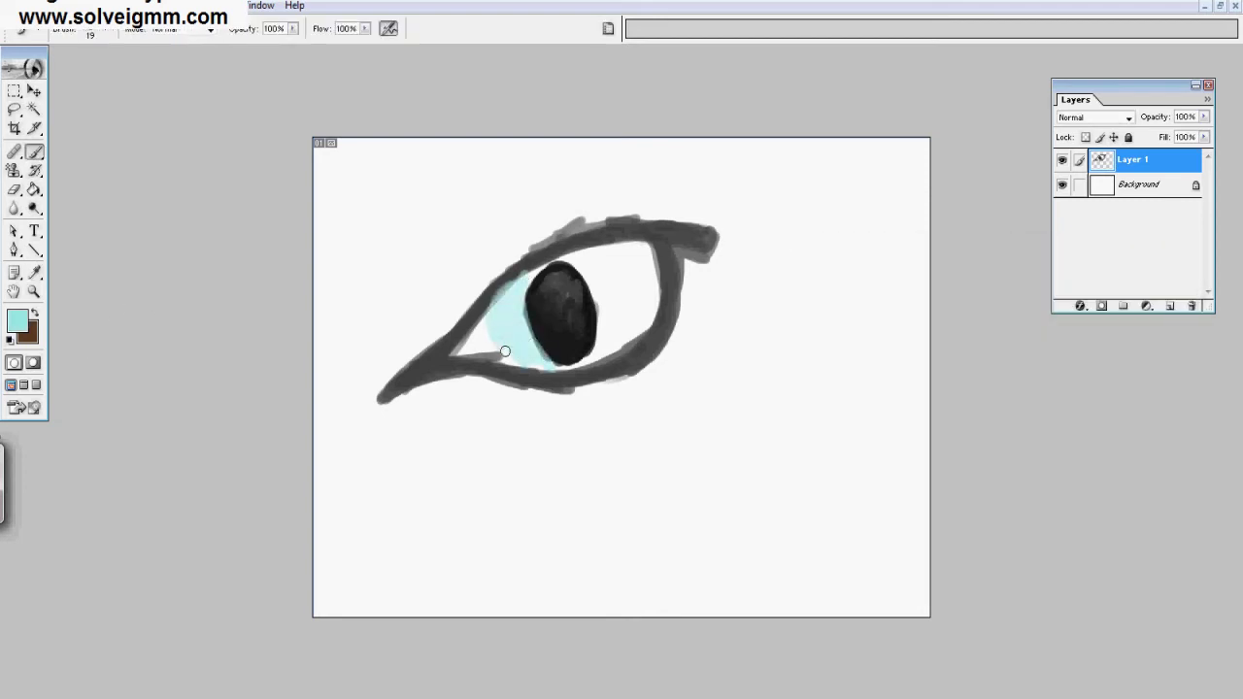
mouse_move(580, 362)
left_mouse_down()
mouse_move(556, 262)
mouse_move(593, 266)
mouse_move(621, 294)
mouse_move(591, 254)
left_mouse_up()
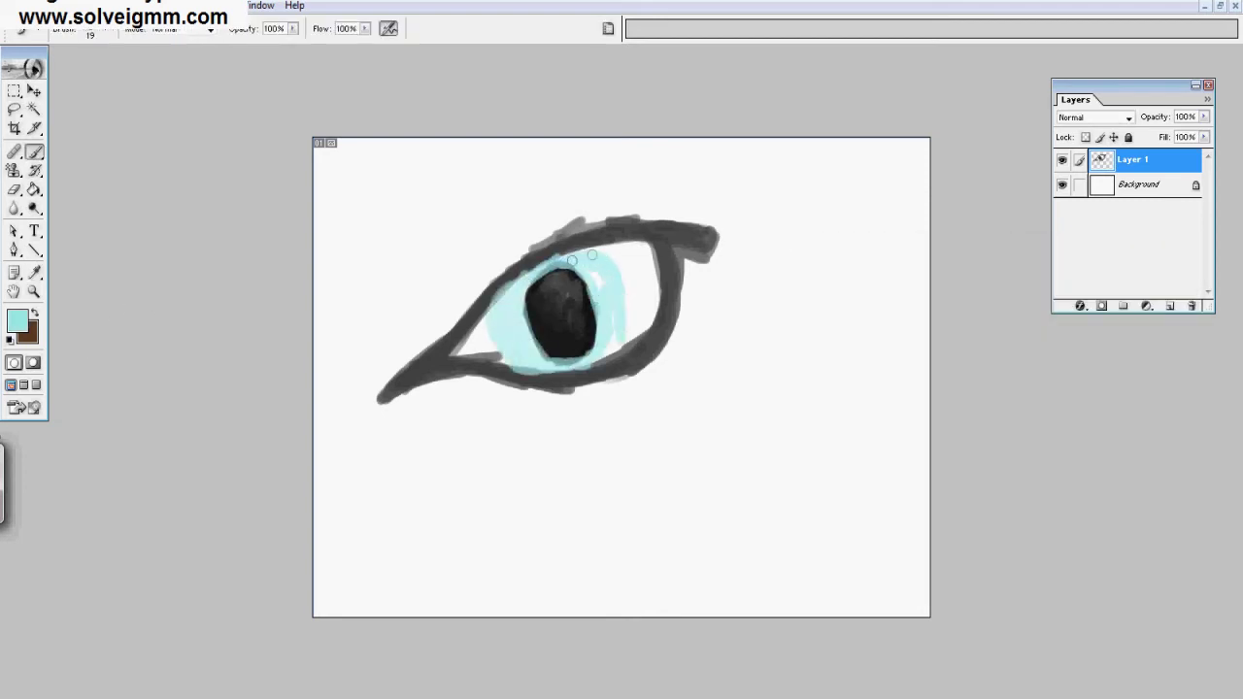
Step: Paint a medium turquoise ring on the iris directly around the pupil
left_click(17, 321)
left_click(1034, 512)
left_click(930, 343)
left_click(1078, 338)
left_click_drag(930, 339, 972, 346)
left_click(1151, 286)
mouse_move(523, 281)
left_mouse_down()
mouse_move(525, 340)
mouse_move(546, 365)
left_mouse_up()
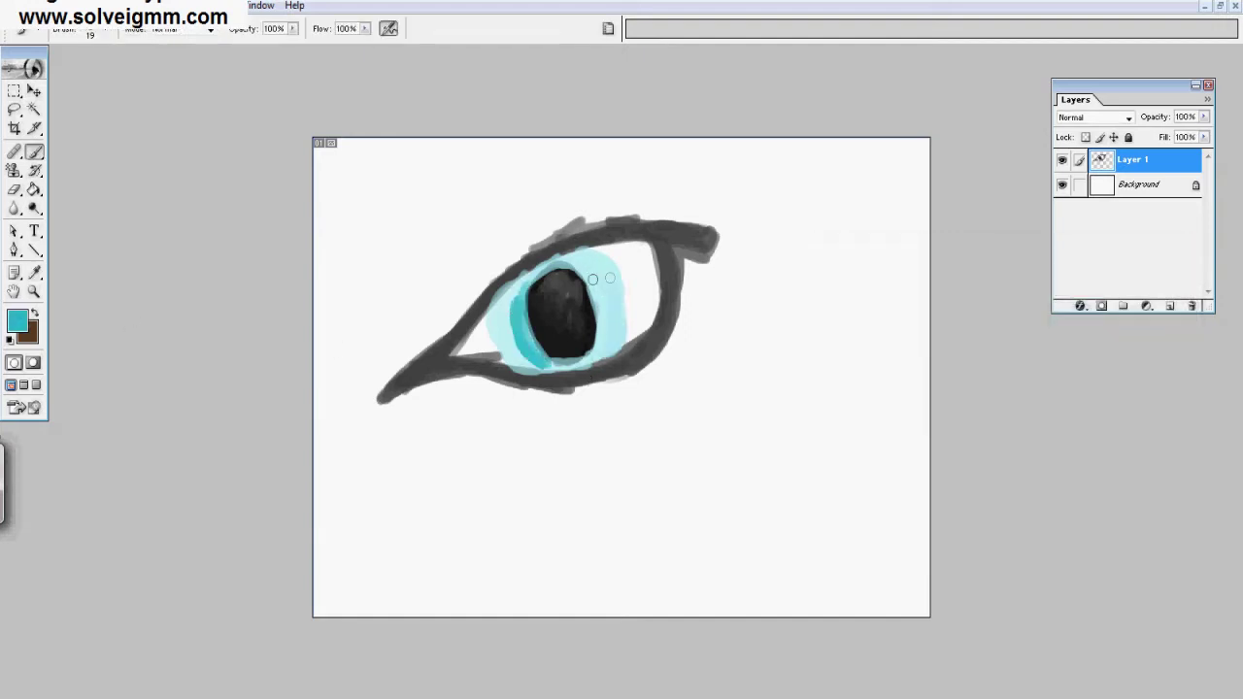
left_click_drag(594, 270, 586, 359)
left_click_drag(595, 279, 600, 331)
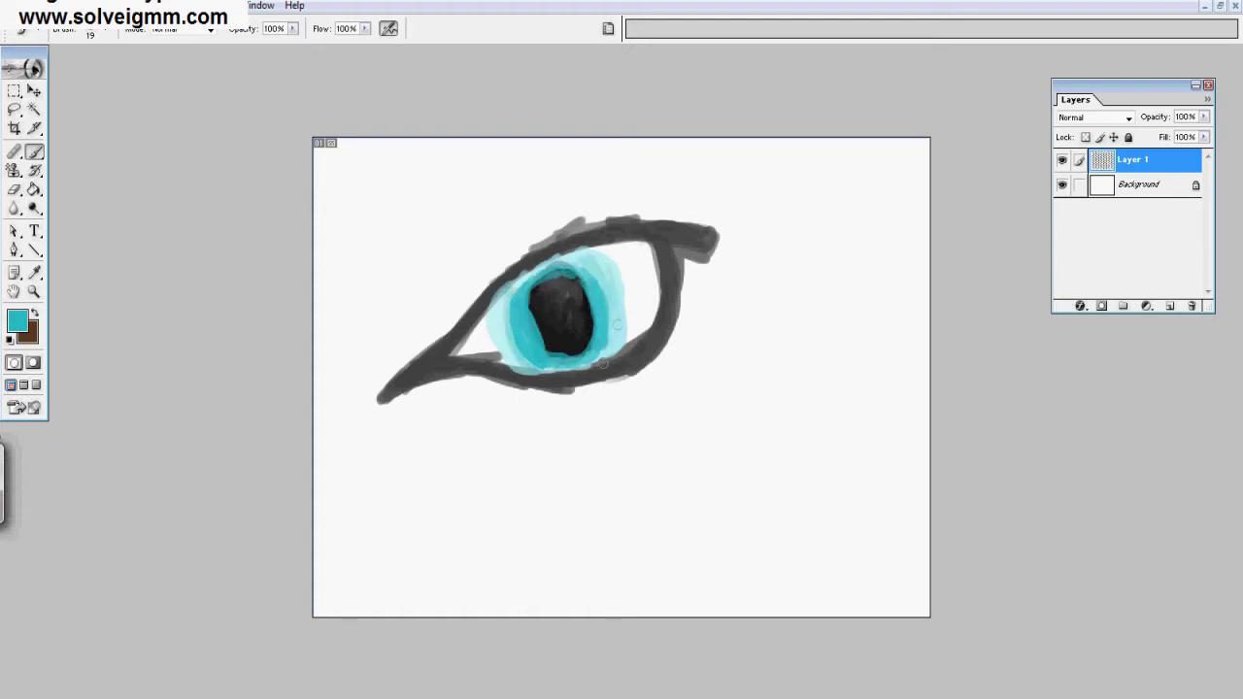
Step: Outline the outer edge of the iris with darker teal strokes along both sides, the top and the bottom
left_click(23, 331)
left_click(985, 430)
left_click(1152, 284)
mouse_move(497, 296)
left_mouse_down()
mouse_move(495, 348)
mouse_move(528, 371)
left_mouse_up()
mouse_move(595, 254)
left_mouse_down()
mouse_move(615, 351)
mouse_move(628, 338)
left_mouse_up()
mouse_move(493, 332)
left_mouse_down()
mouse_move(520, 280)
mouse_move(590, 250)
left_mouse_up()
left_click_drag(511, 367, 612, 355)
mouse_move(612, 356)
left_mouse_down()
mouse_move(631, 336)
mouse_move(513, 369)
left_mouse_up()
Step: Reduce the brush size to 15 and darken the iris rim with deep teal, adding short streaks towards the pupil
left_click(18, 320)
left_click_drag(940, 363, 966, 467)
left_click(1155, 285)
left_click(104, 31)
left_click_drag(31, 76, 28, 77)
left_click_drag(583, 254, 612, 294)
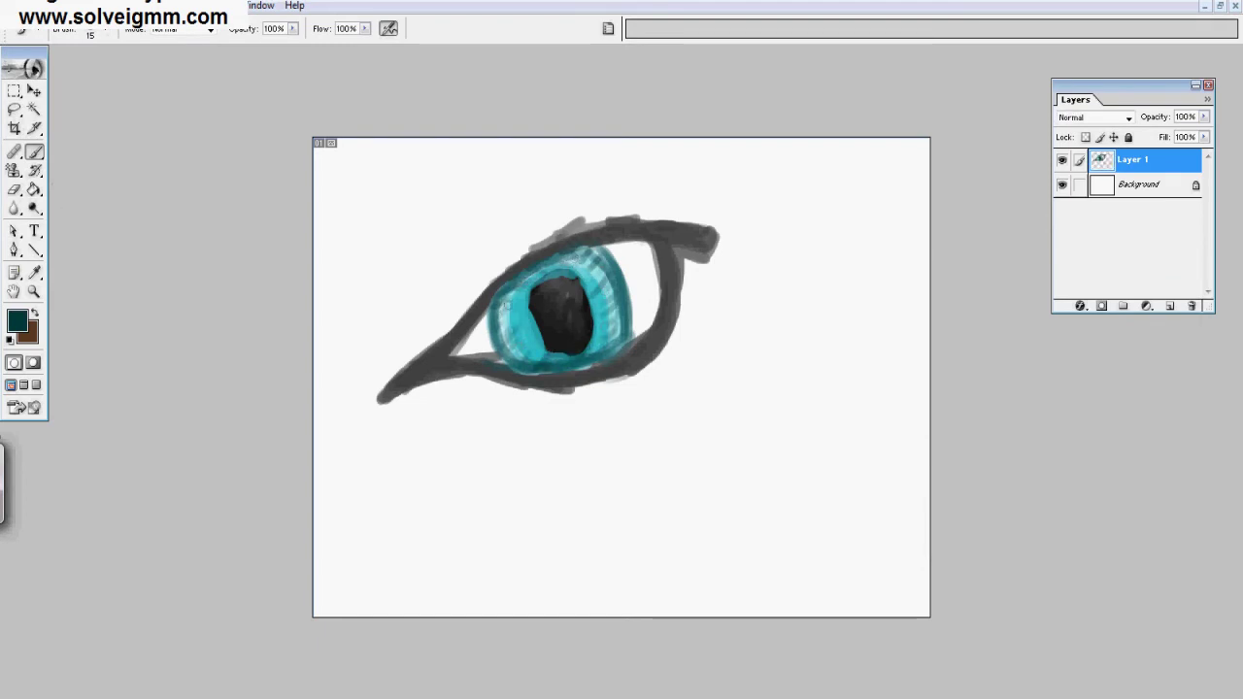
left_click_drag(596, 264, 622, 342)
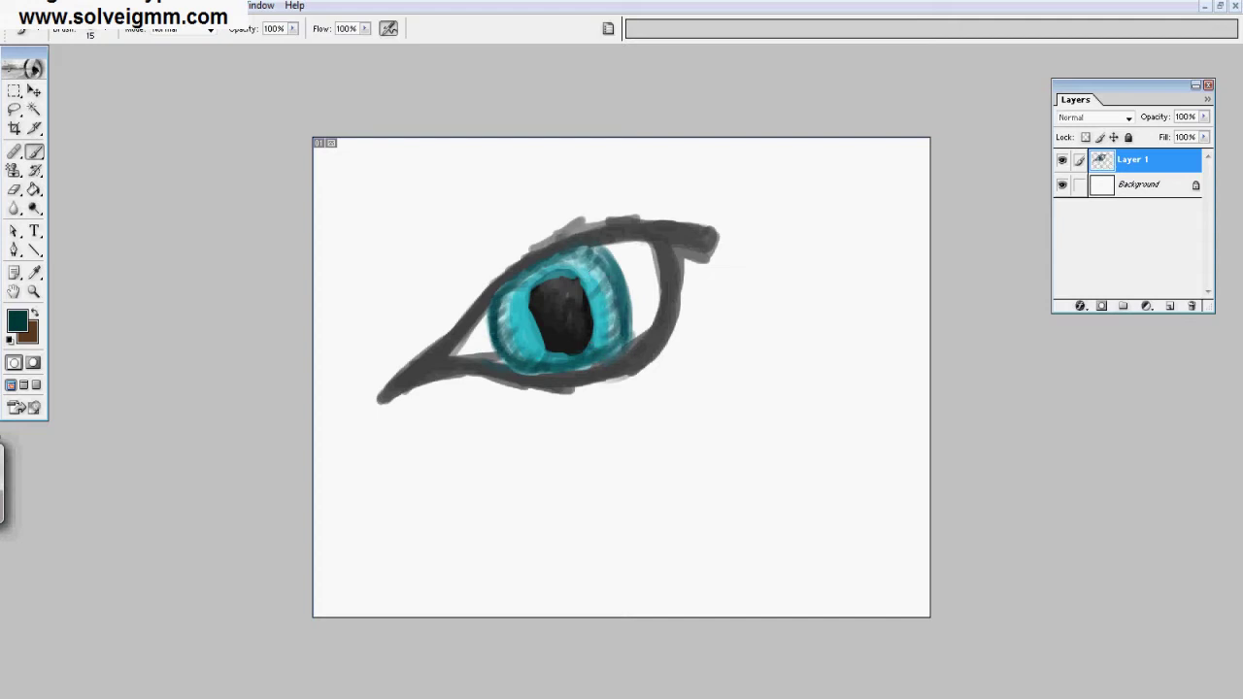
left_click_drag(600, 250, 621, 335)
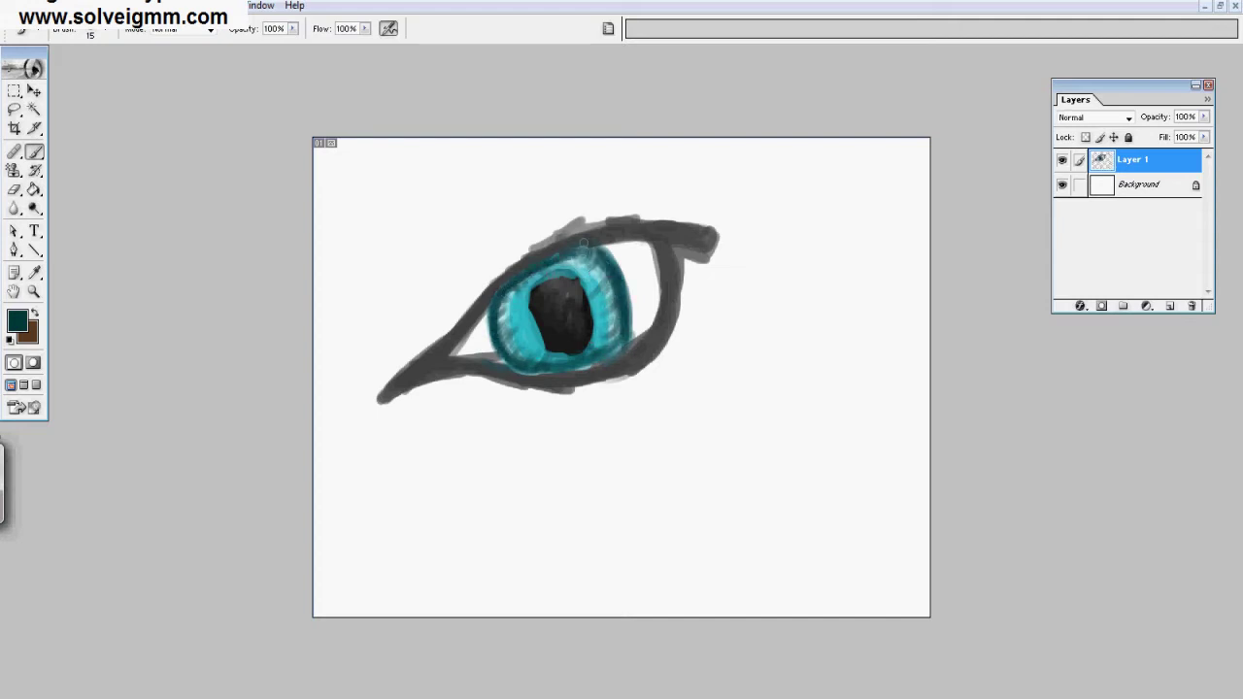
left_click_drag(513, 281, 498, 329)
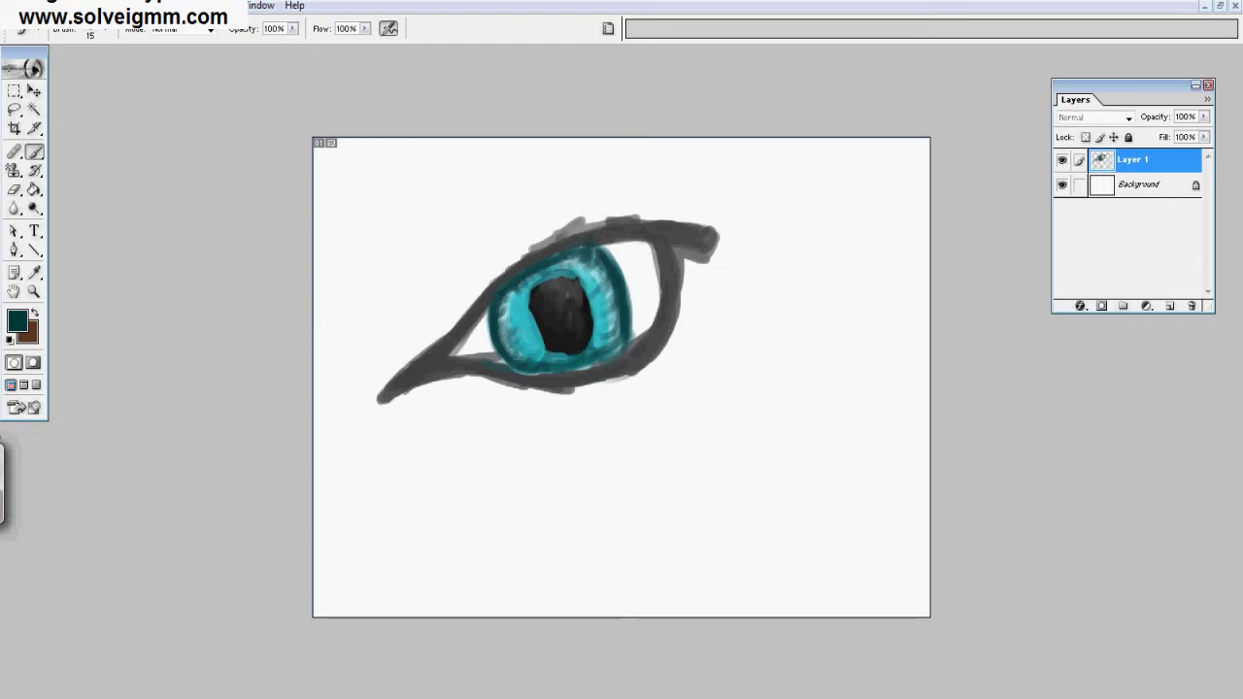
Step: Darken and round off the pupil's edge with a blackish teal
left_click(17, 321)
left_click(1155, 283)
left_click_drag(592, 323, 548, 344)
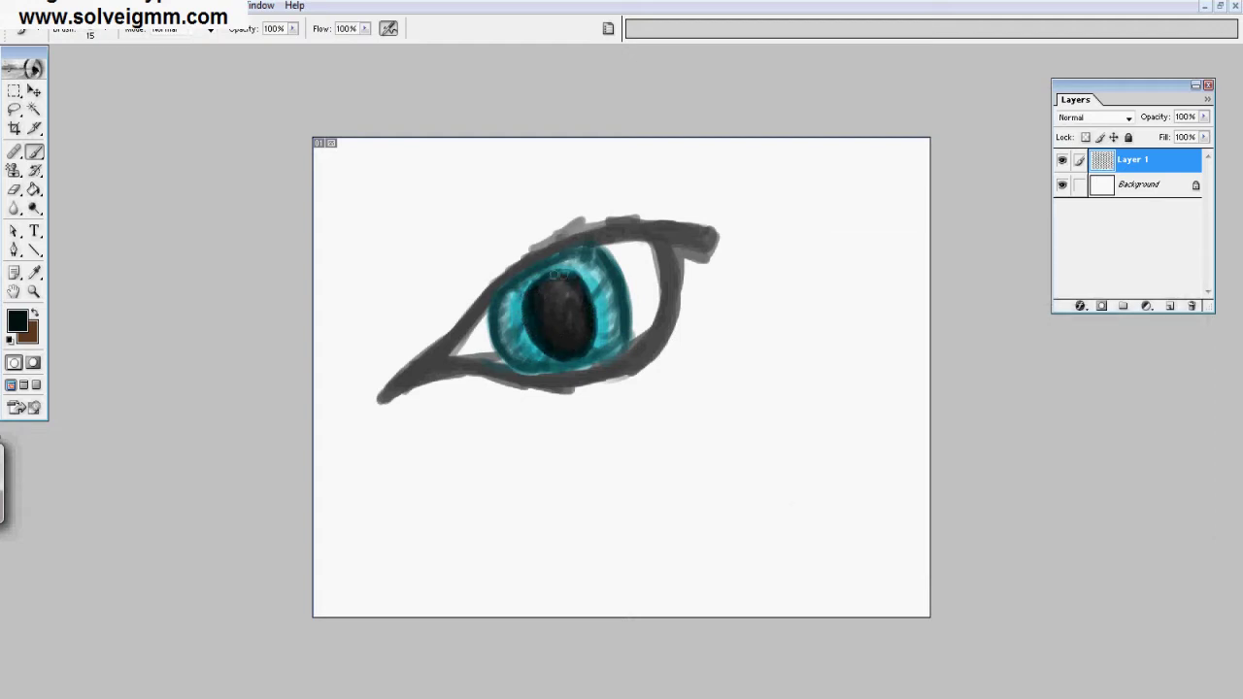
Step: Add light periwinkle-blue highlights to the iris around the pupil
left_click(17, 320)
left_click(894, 305)
left_click(1154, 283)
left_click_drag(545, 355, 511, 335)
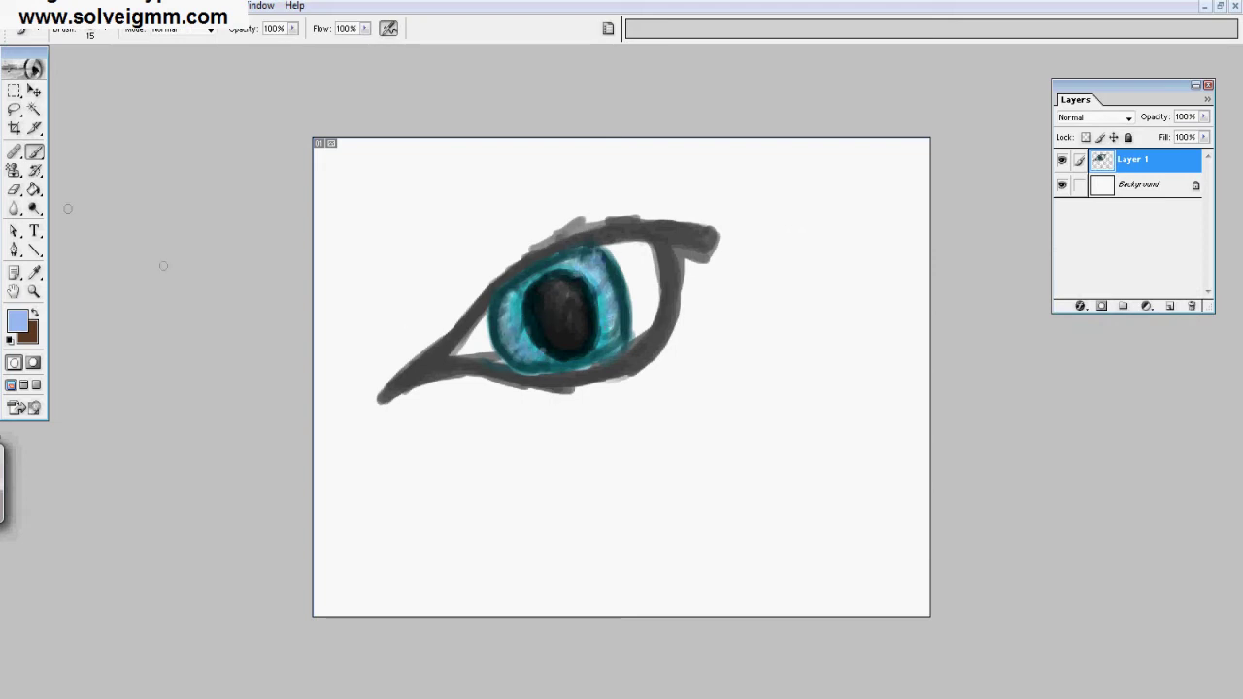
Step: Shade the iris's outer band with dark teal #05383E along its left side, bottom and right side
left_click(21, 322)
left_click(1001, 389)
left_click(987, 408)
left_click_drag(1035, 384, 1035, 401)
left_click(1001, 460)
left_click(1151, 286)
mouse_move(509, 333)
left_mouse_down()
mouse_move(526, 364)
mouse_move(503, 319)
left_mouse_up()
mouse_move(550, 363)
left_mouse_down()
mouse_move(611, 339)
mouse_move(615, 310)
left_mouse_up()
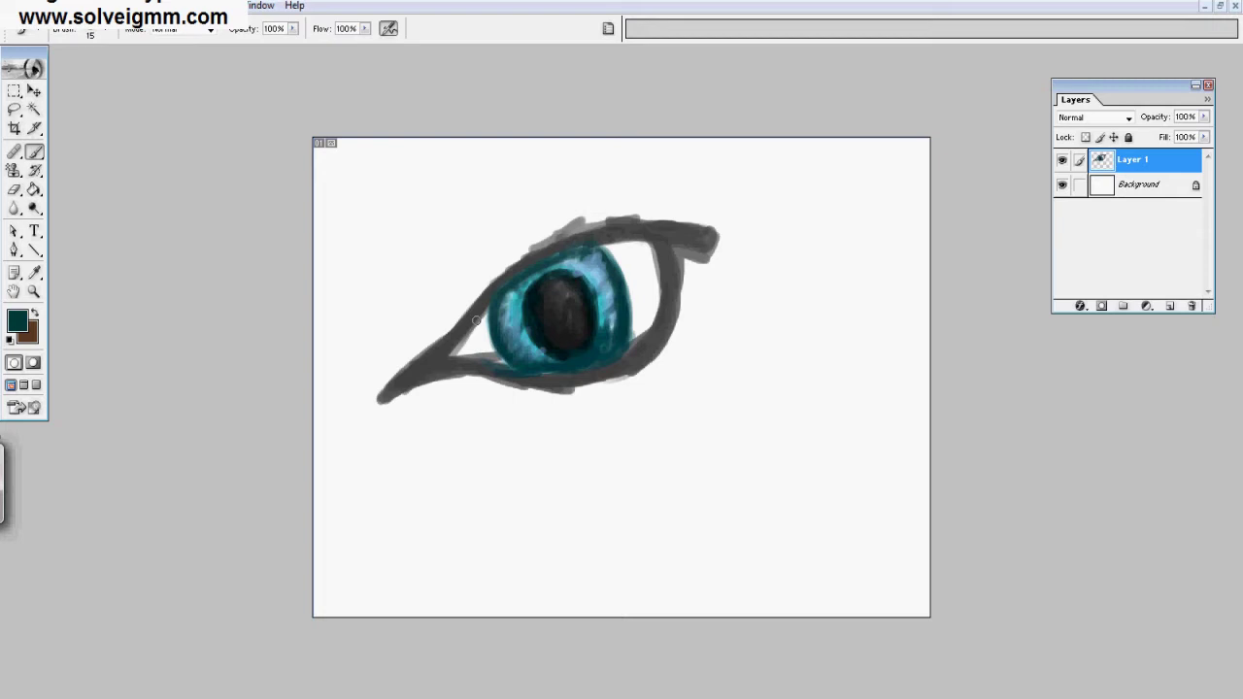
Step: Dab pale aqua highlights on the left and lower parts of the iris
left_click(14, 323)
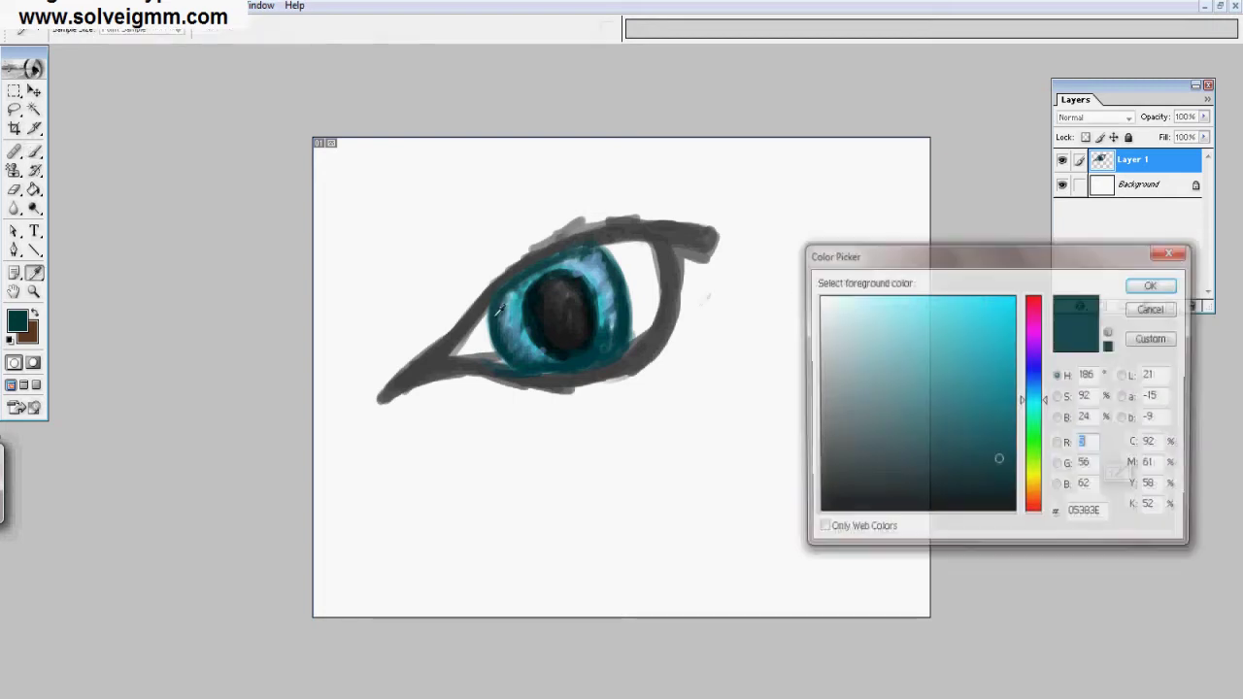
left_click(858, 313)
left_click(1150, 285)
mouse_move(510, 328)
left_mouse_down()
mouse_move(524, 359)
mouse_move(589, 354)
left_mouse_up()
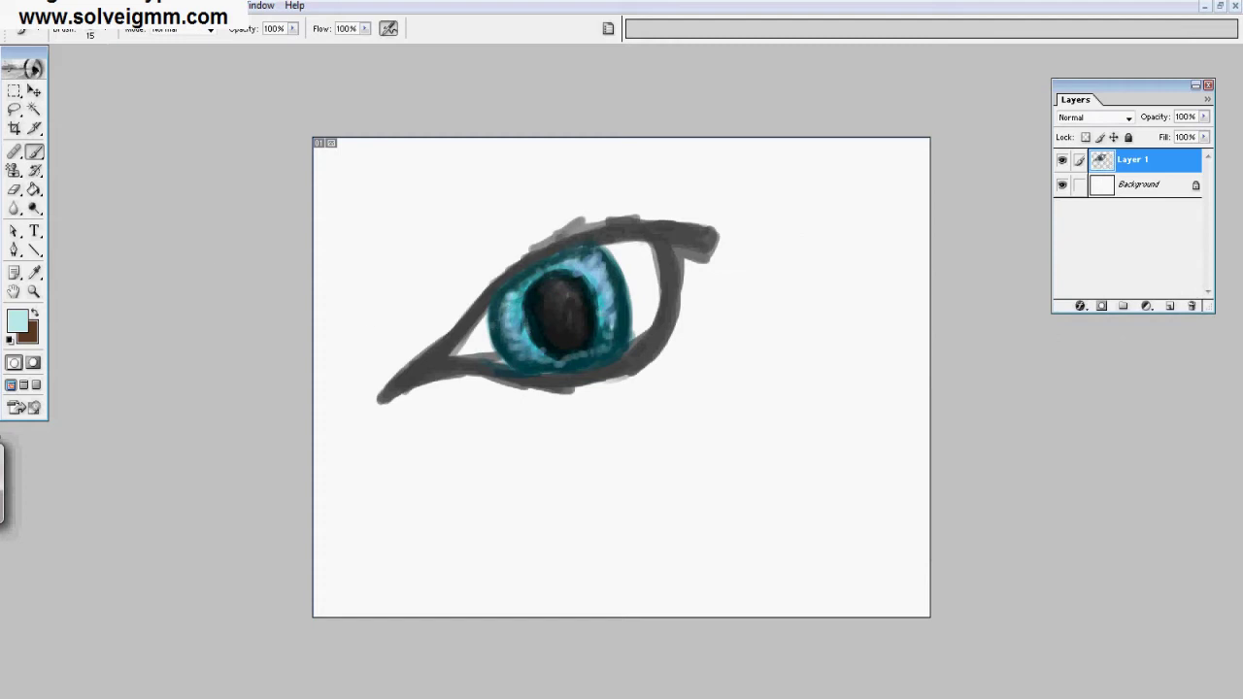
Step: Blend the outer iris using a medium teal and a dark teal brush color
left_click(17, 323)
left_click(952, 380)
left_click(1149, 285)
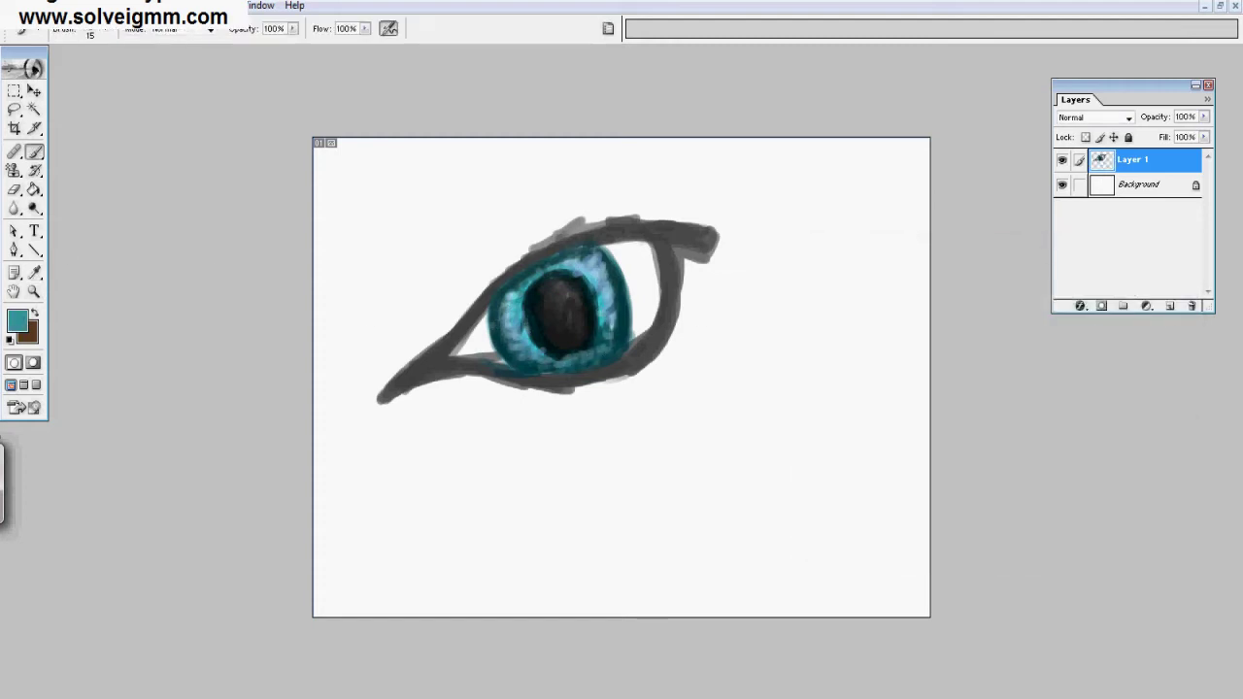
left_click(17, 320)
left_click(957, 449)
left_click(1150, 284)
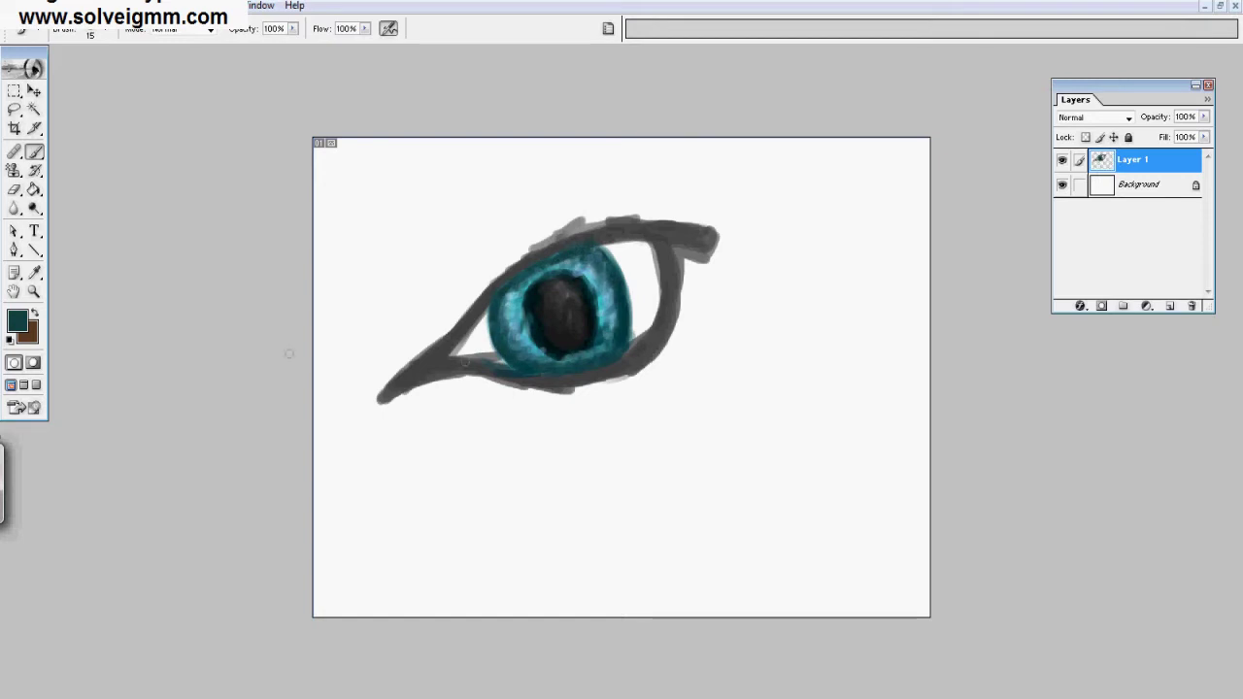
Step: Brighten the inner iris with saturated cyan, and choose a pale greyish aqua for soft highlights
left_click(17, 321)
left_click(1013, 335)
left_click(1151, 285)
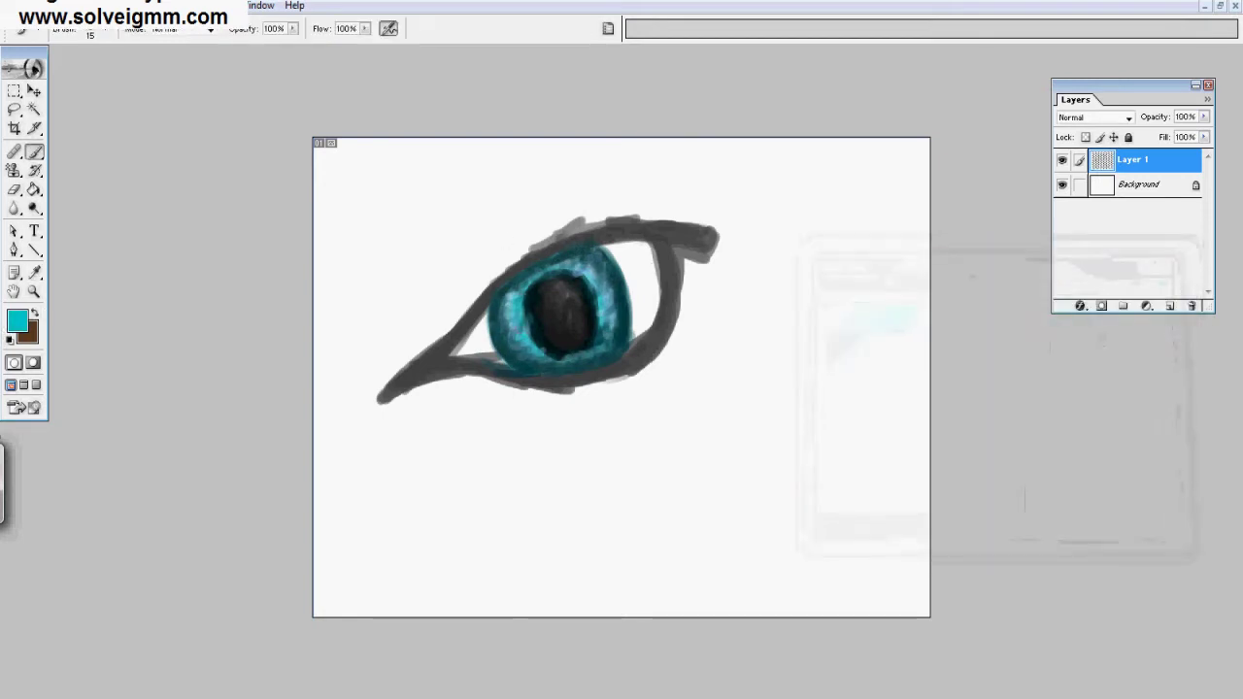
left_click(17, 321)
left_click(876, 322)
left_click(1152, 285)
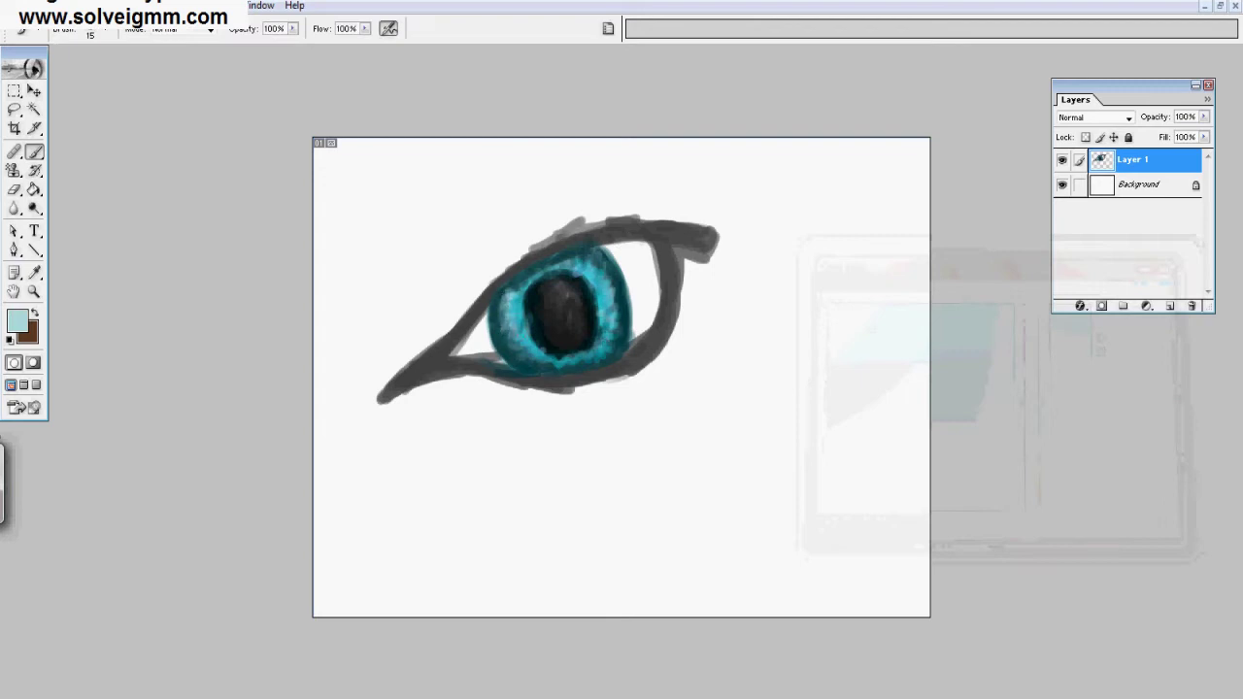
Step: Shade the iris's outer band in close-up with a size 11 dark slate-blue brush along the left, lower and right sides
left_click(34, 292)
left_click(546, 349)
left_click(545, 350)
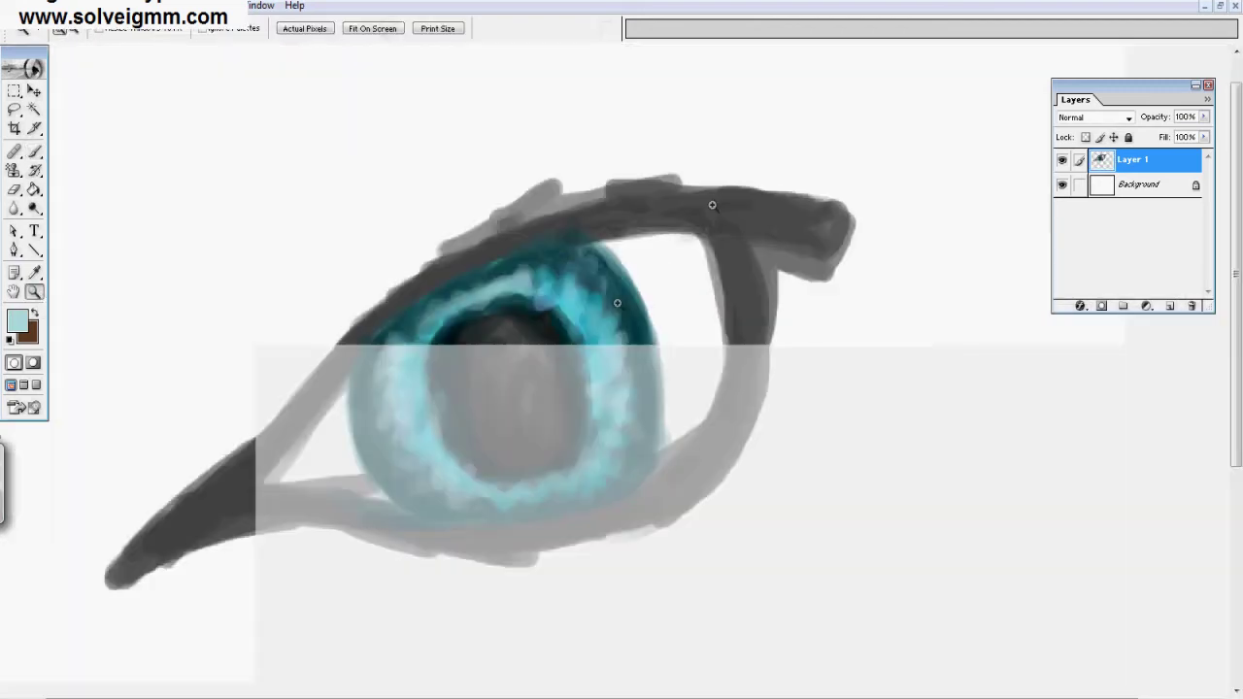
left_click(546, 355)
left_click(18, 321)
left_click(913, 493)
left_click(888, 444)
left_click(1154, 287)
left_click(33, 151)
left_click(104, 30)
left_click(29, 77)
left_click(401, 538)
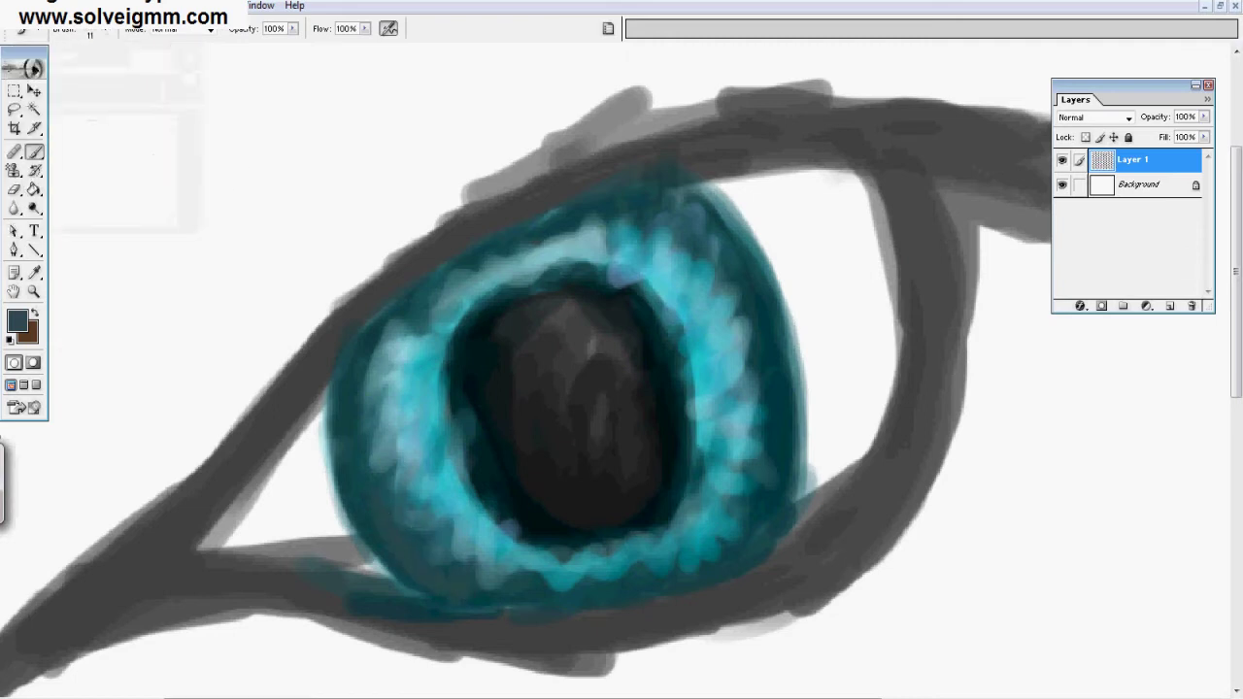
left_click_drag(384, 348, 406, 507)
mouse_move(532, 585)
left_mouse_down()
mouse_move(632, 555)
mouse_move(761, 475)
mouse_move(773, 342)
left_mouse_up()
left_click_drag(742, 403, 735, 488)
left_click_drag(661, 565, 729, 476)
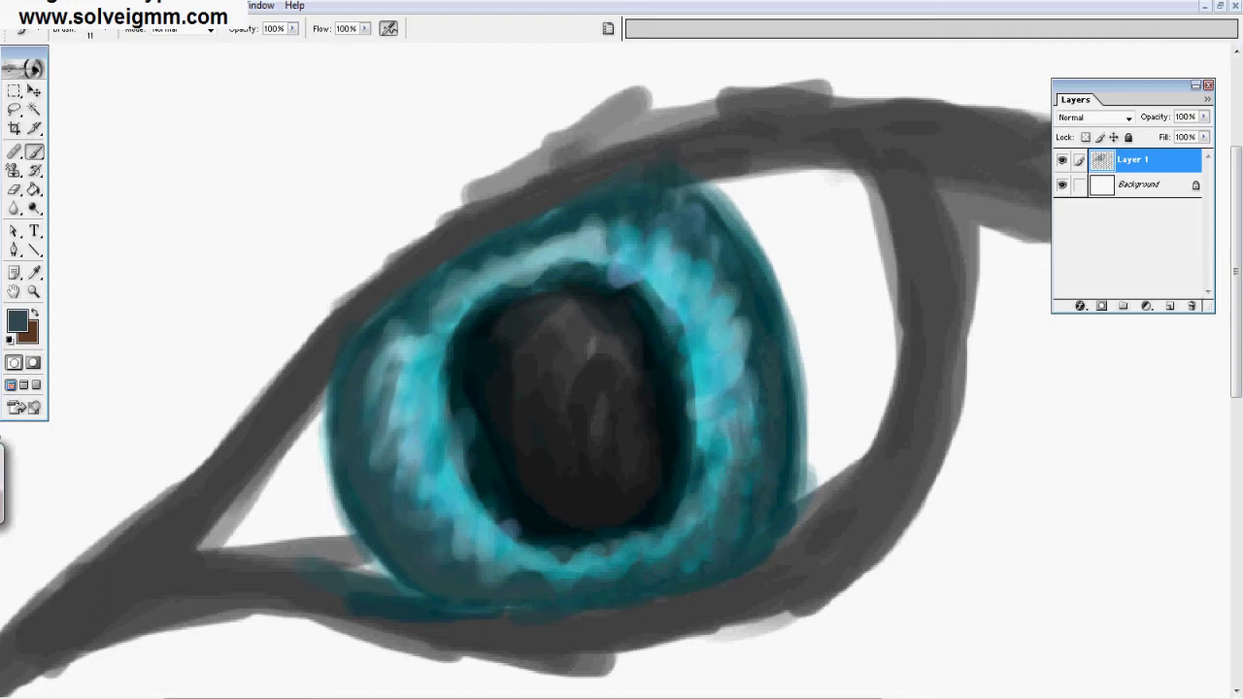
Step: Extend the slate-blue shading over the upper right of the iris and its left edge
left_click_drag(679, 229, 721, 323)
left_click_drag(706, 278, 730, 340)
left_click_drag(370, 340, 392, 501)
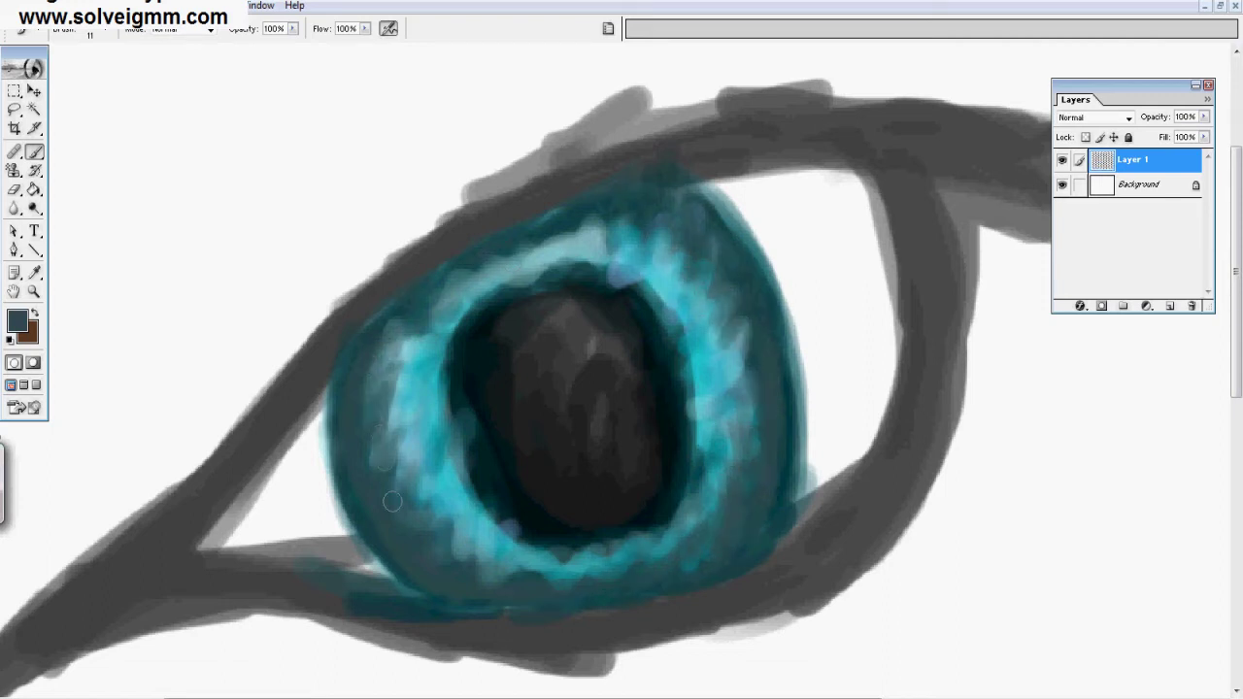
Step: Paint a dark navy-teal rim around the iris and feather it inward with short strokes
left_click(21, 325)
left_click(999, 474)
left_click(1151, 286)
mouse_move(345, 466)
left_mouse_down()
mouse_move(463, 592)
mouse_move(408, 300)
mouse_move(476, 258)
mouse_move(680, 199)
left_mouse_up()
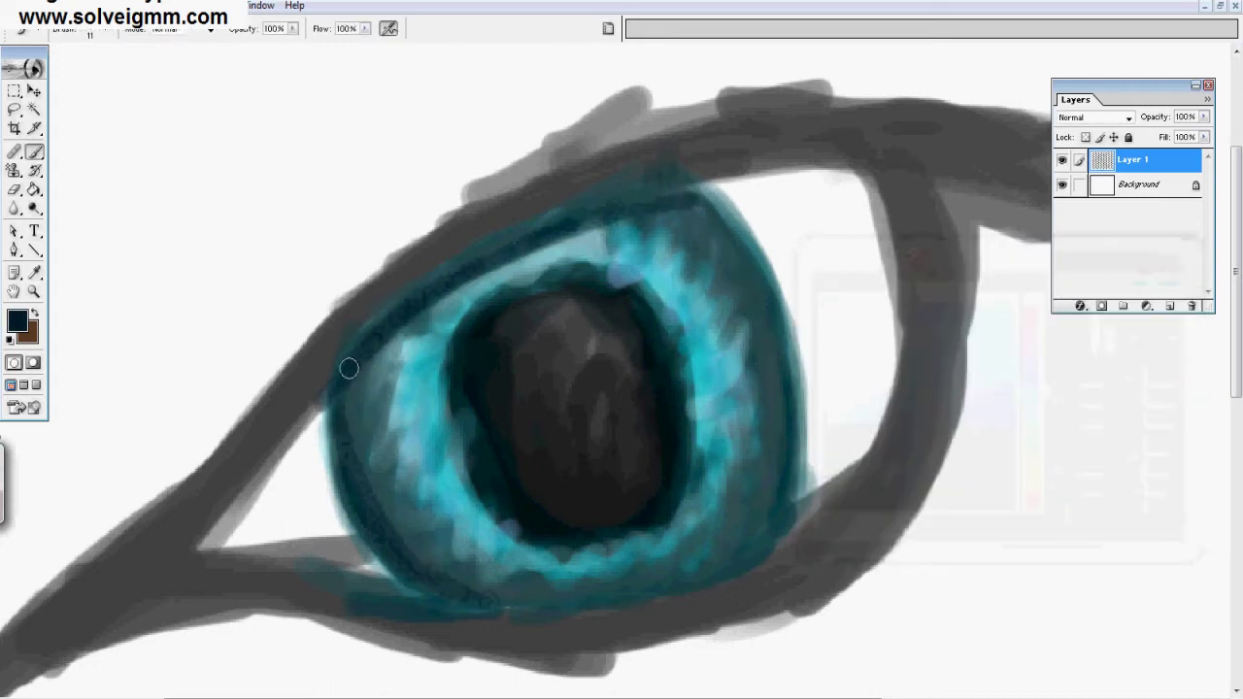
left_click_drag(349, 366, 486, 277)
mouse_move(563, 240)
left_mouse_down()
mouse_move(674, 196)
mouse_move(745, 280)
left_mouse_up()
left_click_drag(603, 204, 521, 231)
mouse_move(358, 426)
left_mouse_down()
mouse_move(380, 345)
mouse_move(379, 456)
mouse_move(504, 599)
mouse_move(589, 582)
mouse_move(758, 490)
mouse_move(777, 325)
mouse_move(738, 229)
left_mouse_up()
mouse_move(375, 360)
left_mouse_down()
mouse_move(486, 268)
mouse_move(403, 335)
left_mouse_up()
mouse_move(649, 241)
left_mouse_down()
mouse_move(710, 271)
mouse_move(746, 280)
mouse_move(705, 512)
mouse_move(699, 530)
mouse_move(584, 565)
mouse_move(557, 597)
mouse_move(764, 453)
left_mouse_up()
Step: Choose steel blue as foreground and dark navy as background, paint short streaks on the iris's left rim, and undo the last ones
left_click(16, 320)
left_click(1151, 285)
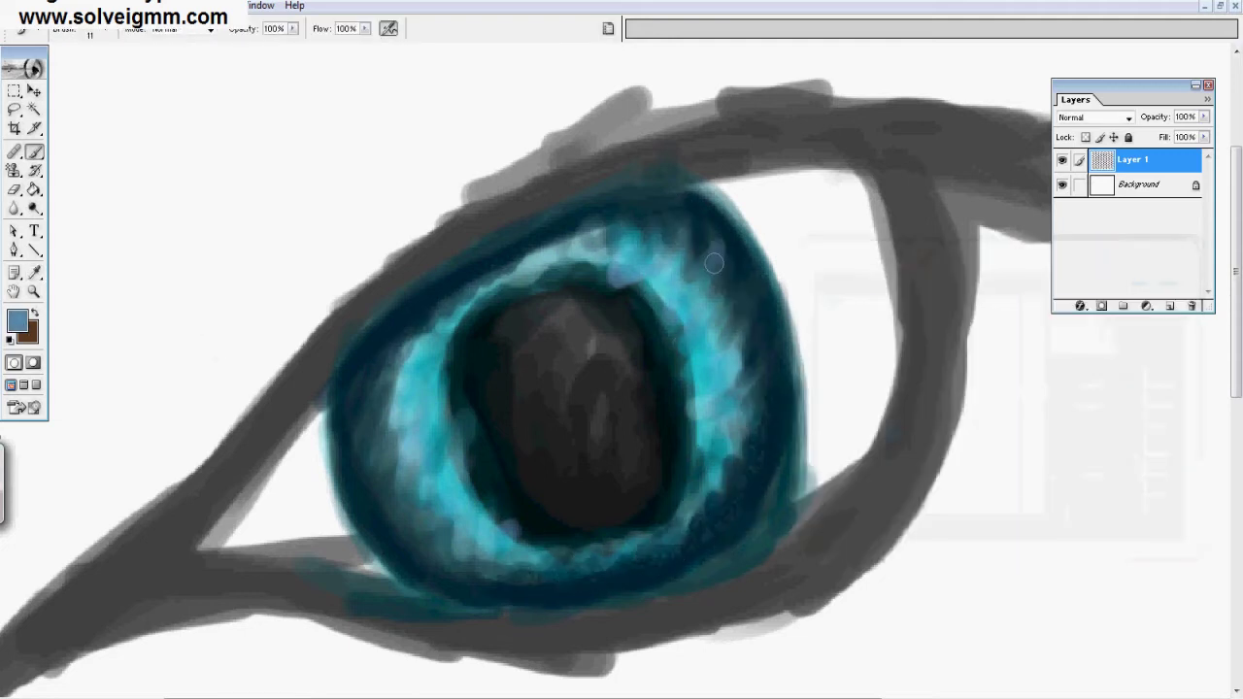
left_click(29, 334)
left_click(1032, 385)
left_click(915, 437)
left_click(1152, 285)
left_click_drag(348, 444, 381, 408)
left_click_drag(358, 471, 377, 434)
left_click_drag(367, 499, 387, 462)
key("ctrl+alt+z")
key("ctrl+alt+z")
Step: Paint dark teal streaks between the light ones on the left and lower left of the iris
left_click(17, 320)
left_click(1151, 286)
left_click_drag(377, 456, 379, 406)
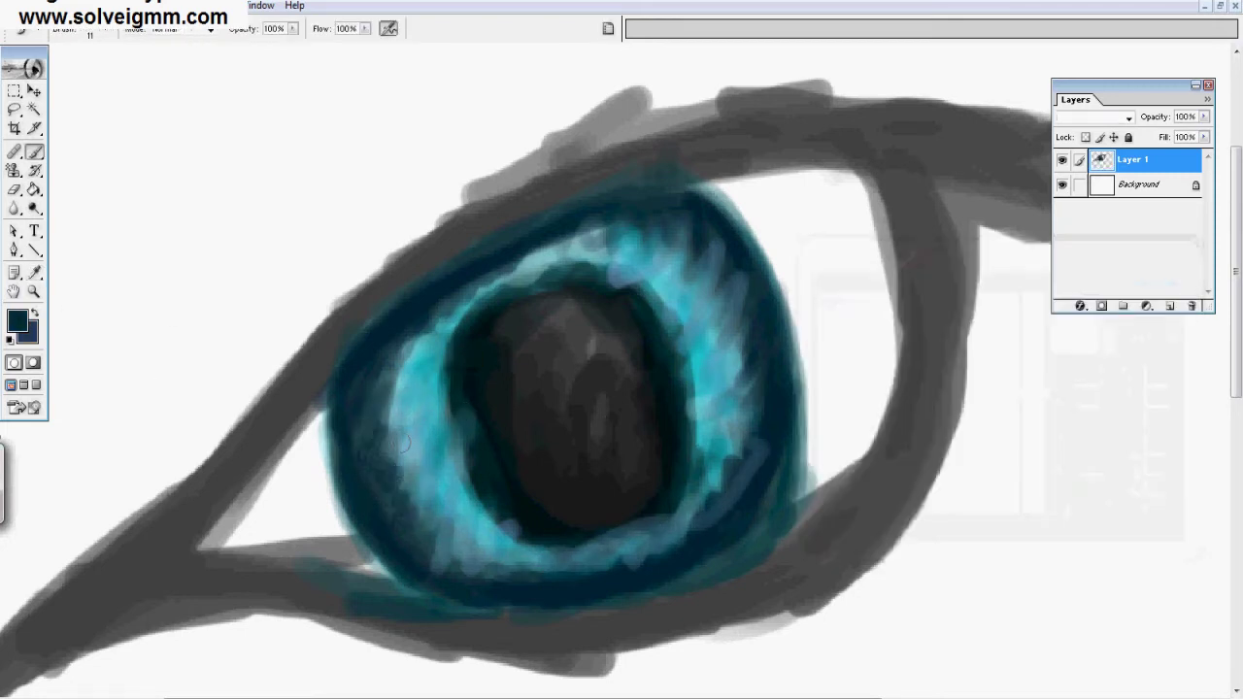
left_click_drag(411, 503, 413, 472)
left_click_drag(443, 575, 476, 522)
left_click_drag(483, 574, 521, 555)
Step: Choose a deep saturated blue and paint a ring of it on the iris around the pupil
left_click(17, 320)
left_click(897, 463)
left_click(957, 447)
left_click(1036, 386)
left_click(957, 372)
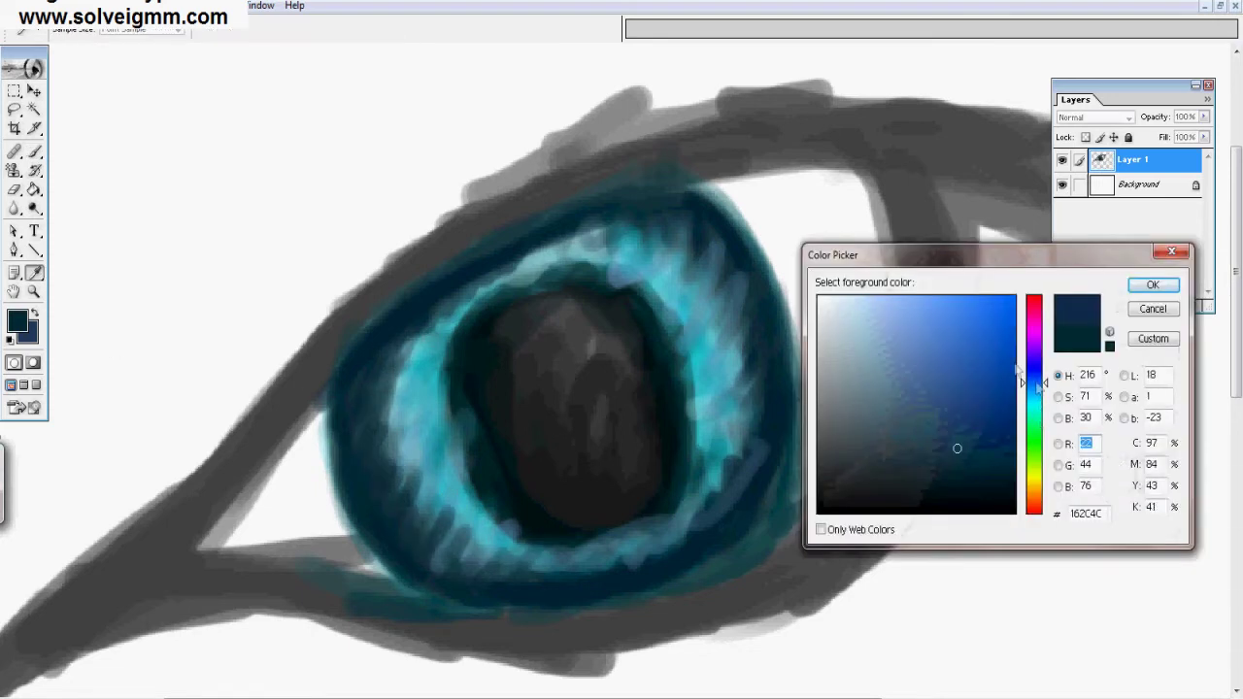
left_click(1001, 433)
left_click(1149, 285)
mouse_move(446, 457)
left_mouse_down()
mouse_move(429, 373)
mouse_move(448, 460)
mouse_move(497, 540)
left_mouse_up()
mouse_move(444, 352)
left_mouse_down()
mouse_move(478, 299)
mouse_move(649, 282)
mouse_move(715, 464)
left_mouse_up()
mouse_move(433, 381)
left_mouse_down()
mouse_move(454, 482)
mouse_move(462, 313)
left_mouse_up()
left_click_drag(518, 275, 602, 258)
mouse_move(487, 532)
left_mouse_down()
mouse_move(623, 531)
mouse_move(694, 485)
left_mouse_up()
left_click_drag(471, 529, 442, 454)
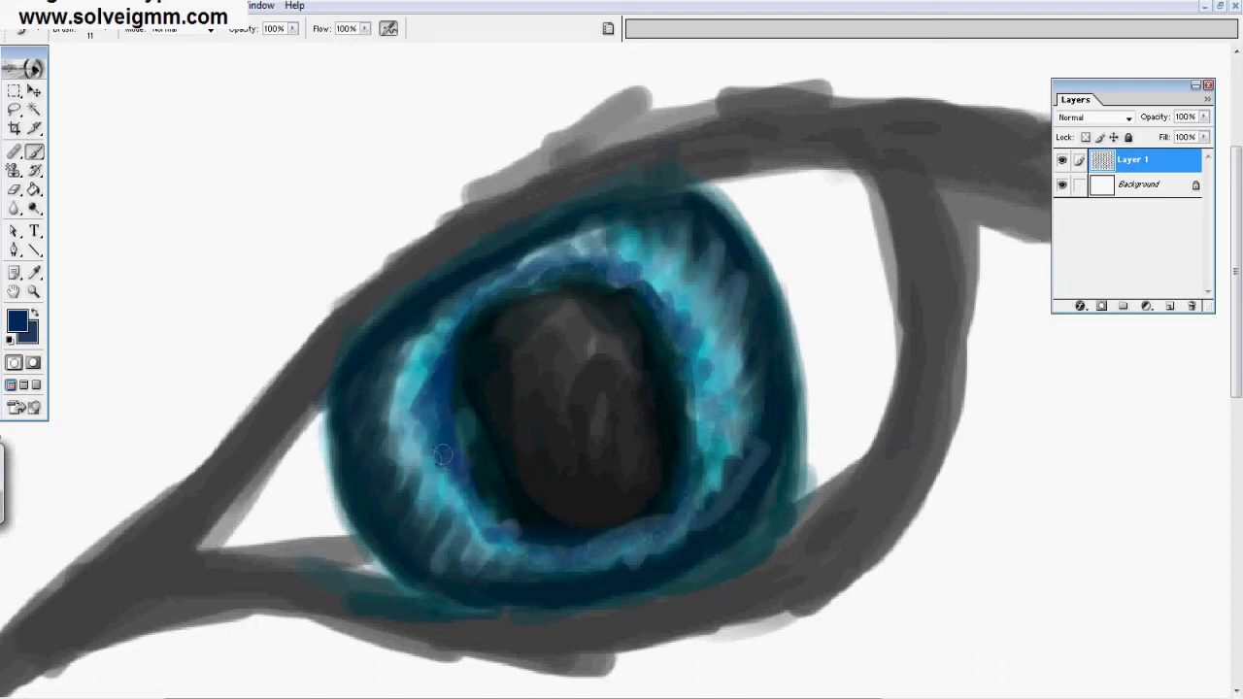
Step: Dab bright turquoise over the middle band of the iris all around the blue ring
left_click(16, 321)
left_click(1032, 402)
left_click(973, 350)
left_click(1153, 283)
left_click_drag(685, 320, 662, 351)
mouse_move(554, 251)
left_mouse_down()
mouse_move(480, 284)
mouse_move(429, 330)
left_mouse_up()
mouse_move(445, 430)
left_mouse_down()
mouse_move(472, 495)
mouse_move(532, 561)
left_mouse_up()
mouse_move(532, 562)
left_mouse_down()
mouse_move(650, 548)
mouse_move(722, 466)
left_mouse_up()
left_click_drag(753, 422, 746, 369)
left_click_drag(386, 400, 396, 353)
Step: Fill in the pupil with pure black, leaving only a faint grey texture in its middle
left_click(16, 321)
left_click(822, 512)
left_click(1153, 284)
mouse_move(563, 304)
left_mouse_down()
mouse_move(654, 453)
mouse_move(550, 285)
mouse_move(465, 456)
mouse_move(583, 530)
mouse_move(655, 496)
mouse_move(489, 383)
mouse_move(643, 499)
mouse_move(538, 485)
mouse_move(541, 516)
mouse_move(496, 489)
mouse_move(578, 455)
mouse_move(539, 359)
mouse_move(651, 469)
mouse_move(533, 300)
mouse_move(549, 328)
mouse_move(489, 438)
left_mouse_up()
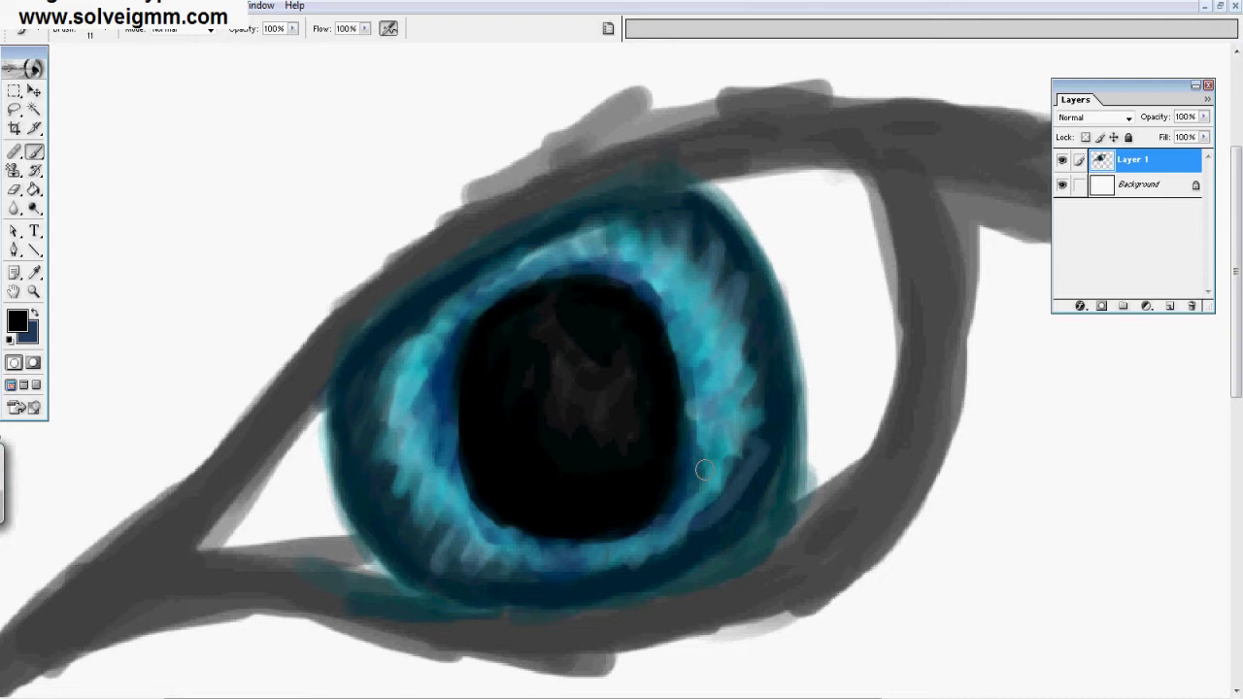
Step: Paint near-white light reflections on the upper right of the pupil and the upper right of the iris
left_click(18, 320)
left_click(815, 313)
left_click(1150, 290)
mouse_move(604, 313)
left_mouse_down()
mouse_move(580, 334)
mouse_move(622, 318)
mouse_move(547, 325)
mouse_move(582, 359)
mouse_move(629, 296)
mouse_move(640, 356)
mouse_move(622, 311)
mouse_move(704, 231)
mouse_move(680, 267)
mouse_move(709, 243)
mouse_move(675, 292)
mouse_move(671, 272)
mouse_move(707, 204)
mouse_move(704, 224)
mouse_move(670, 189)
mouse_move(729, 242)
mouse_move(684, 209)
left_mouse_up()
left_click_drag(679, 254, 711, 199)
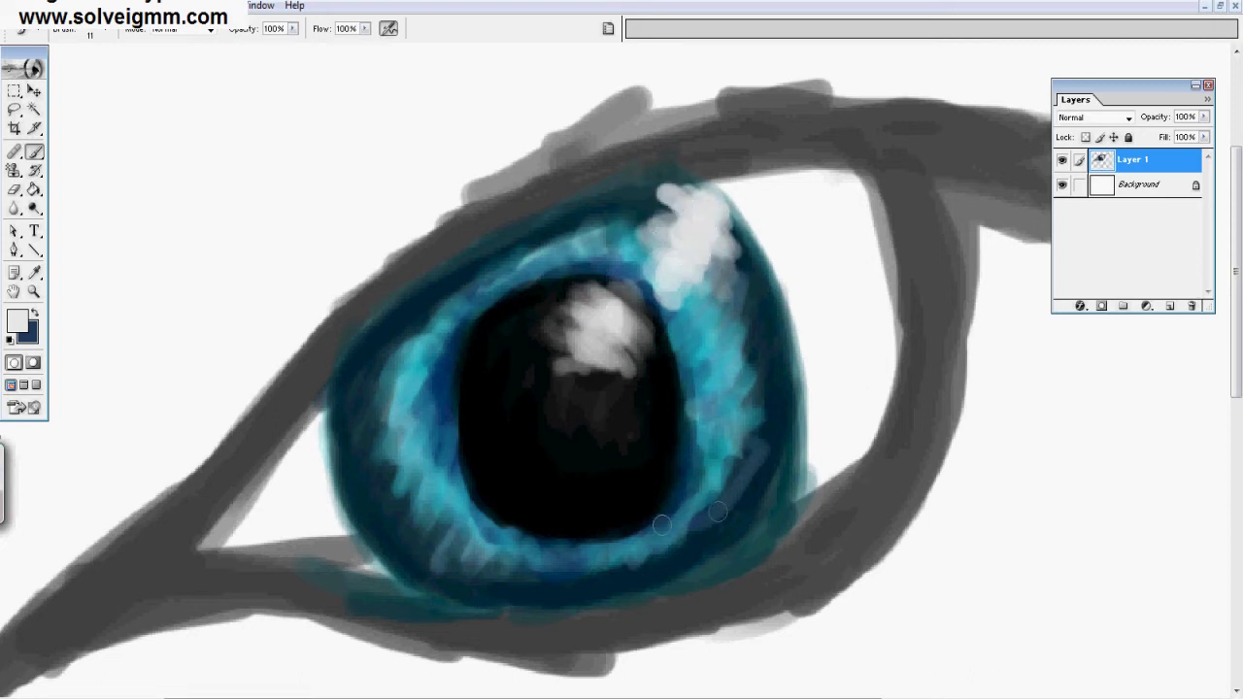
Step: Extend the near-white reflection down along the iris's upper-right edge
mouse_move(747, 323)
left_mouse_down()
mouse_move(724, 320)
mouse_move(762, 291)
mouse_move(767, 327)
mouse_move(723, 325)
mouse_move(762, 277)
mouse_move(714, 335)
mouse_move(759, 280)
left_mouse_up()
mouse_move(729, 239)
left_mouse_down()
mouse_move(767, 291)
mouse_move(699, 249)
mouse_move(777, 340)
mouse_move(621, 296)
mouse_move(578, 359)
left_mouse_up()
Step: Choose black and shade the outer rim of the iris, darkest along its lower-left edge
left_click(18, 321)
left_click_drag(816, 408, 863, 412)
left_click(1029, 399)
left_click(954, 467)
left_click_drag(954, 467, 988, 477)
left_click(1129, 296)
mouse_move(417, 561)
left_mouse_down()
mouse_move(469, 569)
mouse_move(416, 518)
mouse_move(479, 520)
left_mouse_up()
left_click(15, 325)
left_click(987, 513)
left_click(1146, 289)
left_click_drag(409, 546, 466, 594)
mouse_move(501, 596)
left_mouse_down()
mouse_move(455, 586)
mouse_move(377, 514)
mouse_move(594, 593)
mouse_move(491, 536)
mouse_move(475, 581)
left_mouse_up()
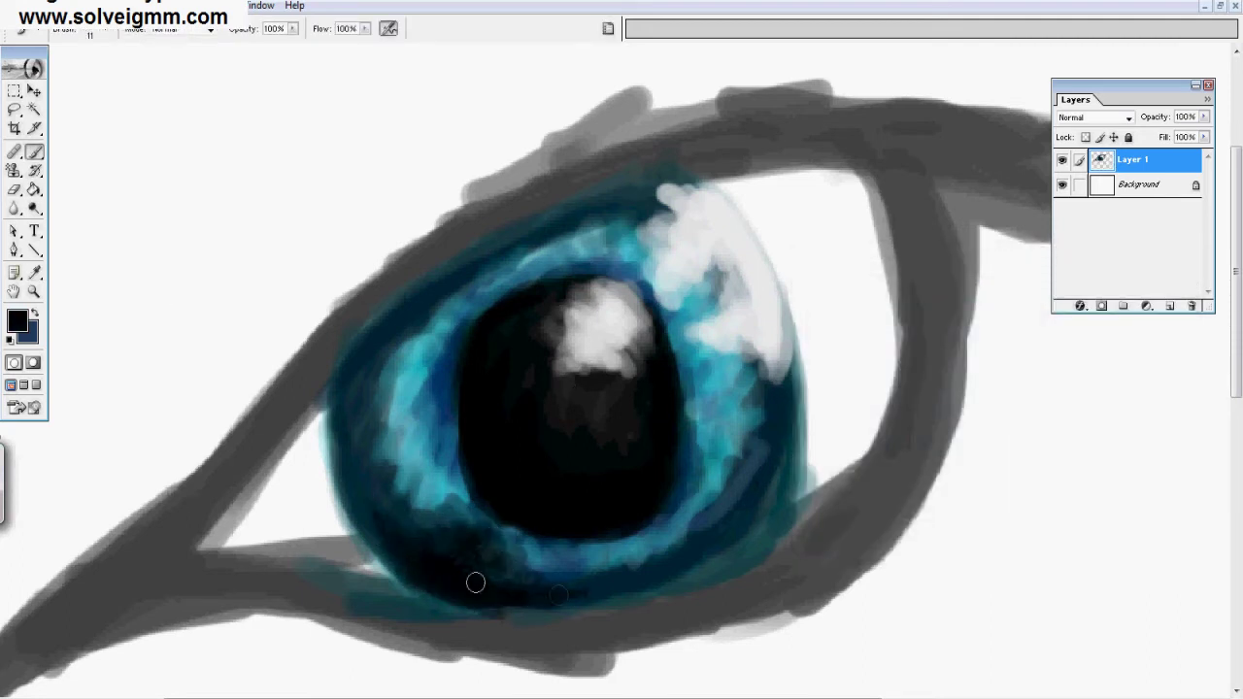
left_click_drag(559, 578, 500, 579)
mouse_move(719, 515)
left_mouse_down()
mouse_move(593, 558)
mouse_move(353, 402)
mouse_move(408, 313)
mouse_move(442, 291)
mouse_move(378, 356)
mouse_move(290, 355)
left_mouse_up()
Step: Pick the turquoise 43B9C7 and brush light strokes over the iris below and beside the pupil
left_click(18, 321)
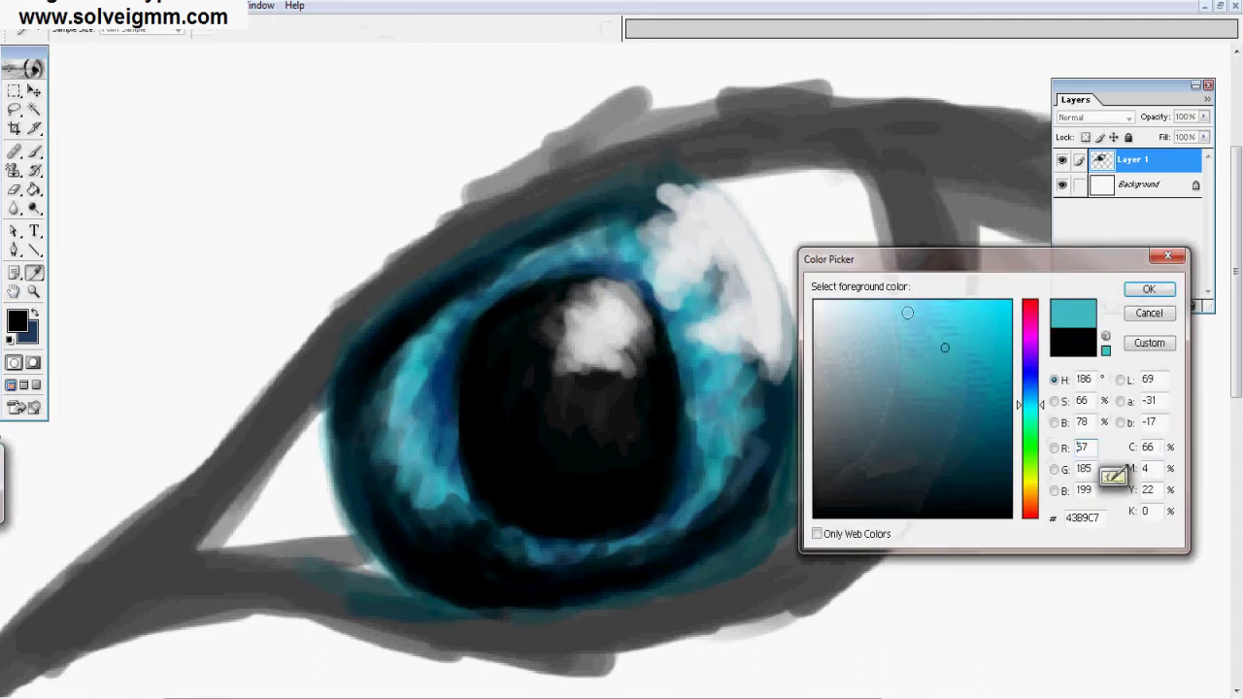
left_click(1148, 288)
left_click_drag(476, 524, 668, 523)
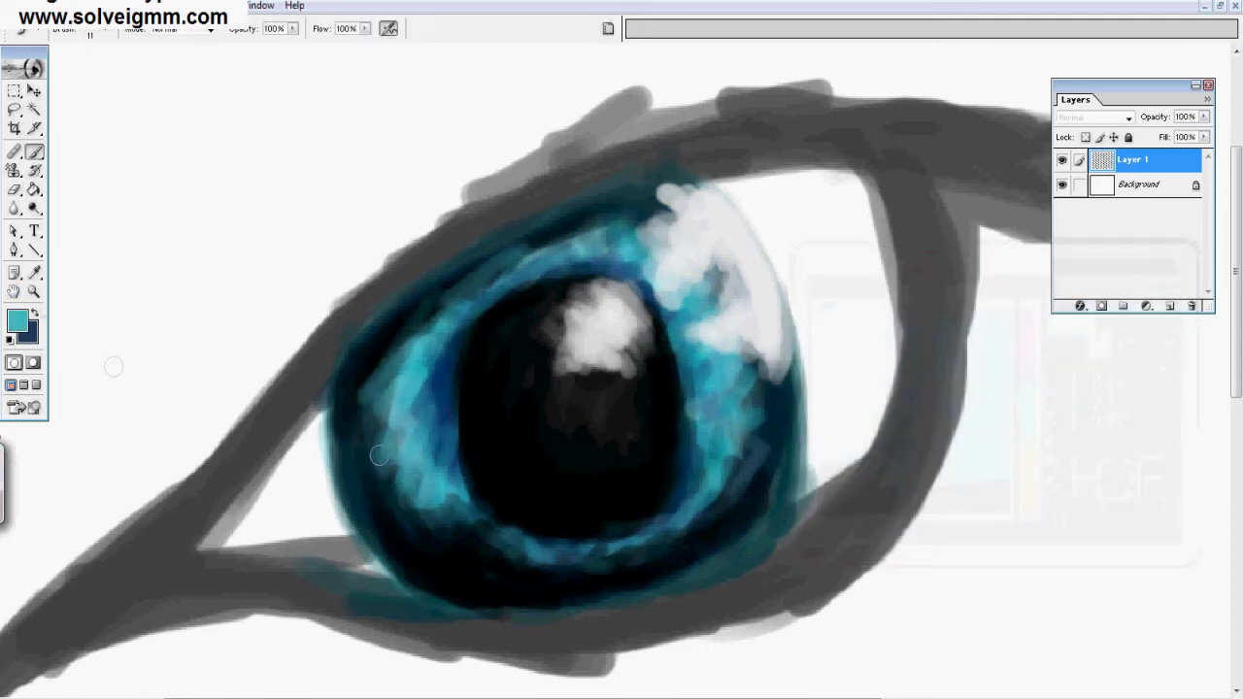
Step: Choose a dark navy blue and blend soft strokes of it into the turquoise band around the iris
left_click(35, 313)
left_click(28, 333)
left_click(1149, 289)
left_click_drag(400, 468, 460, 515)
left_click_drag(405, 407, 380, 505)
left_click_drag(569, 569, 618, 567)
mouse_move(686, 526)
left_mouse_down()
mouse_move(768, 400)
mouse_move(701, 425)
left_mouse_up()
left_click_drag(433, 329, 387, 412)
left_click_drag(530, 278, 591, 239)
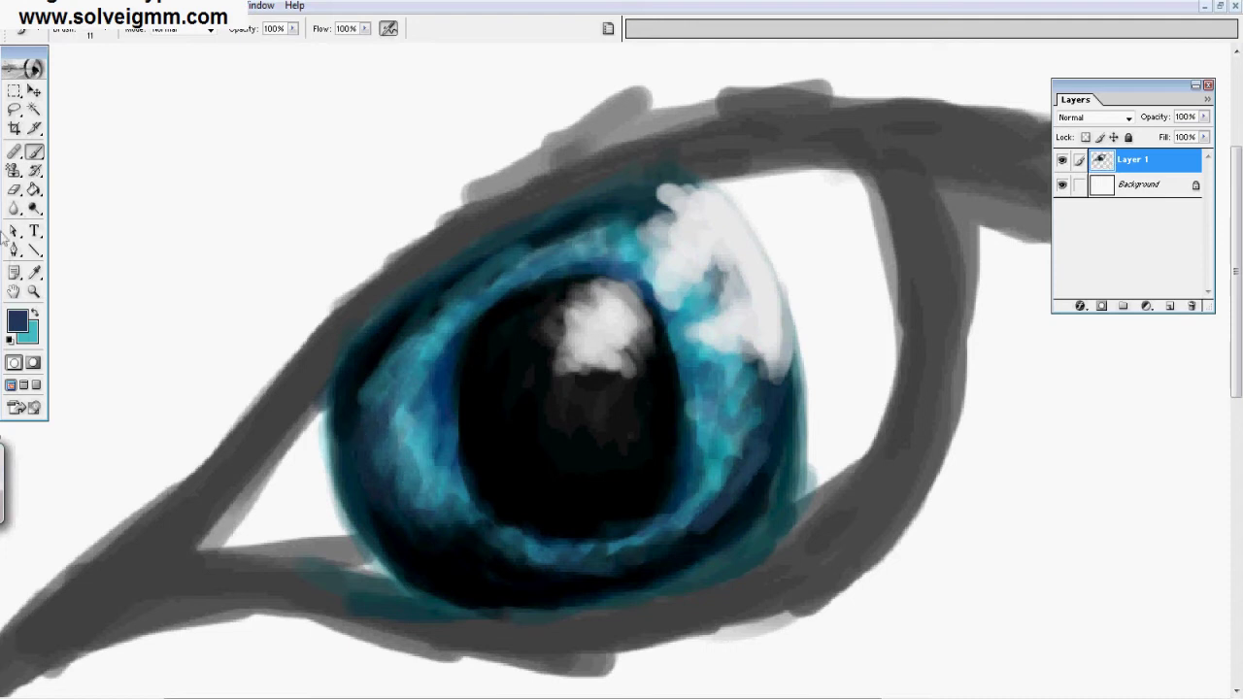
Step: Choose black and outline the whole inner edge of the eye opening, thickening it under the iris
left_click(22, 320)
left_click(833, 515)
left_click(1149, 288)
left_click_drag(200, 539, 383, 316)
left_click_drag(334, 364, 493, 237)
mouse_move(431, 266)
left_mouse_down()
mouse_move(644, 178)
mouse_move(869, 165)
left_mouse_up()
mouse_move(195, 534)
left_mouse_down()
mouse_move(249, 535)
mouse_move(536, 620)
mouse_move(327, 555)
mouse_move(577, 608)
mouse_move(728, 553)
mouse_move(883, 424)
left_mouse_up()
mouse_move(863, 169)
left_mouse_down()
mouse_move(889, 281)
mouse_move(835, 471)
mouse_move(789, 521)
left_mouse_up()
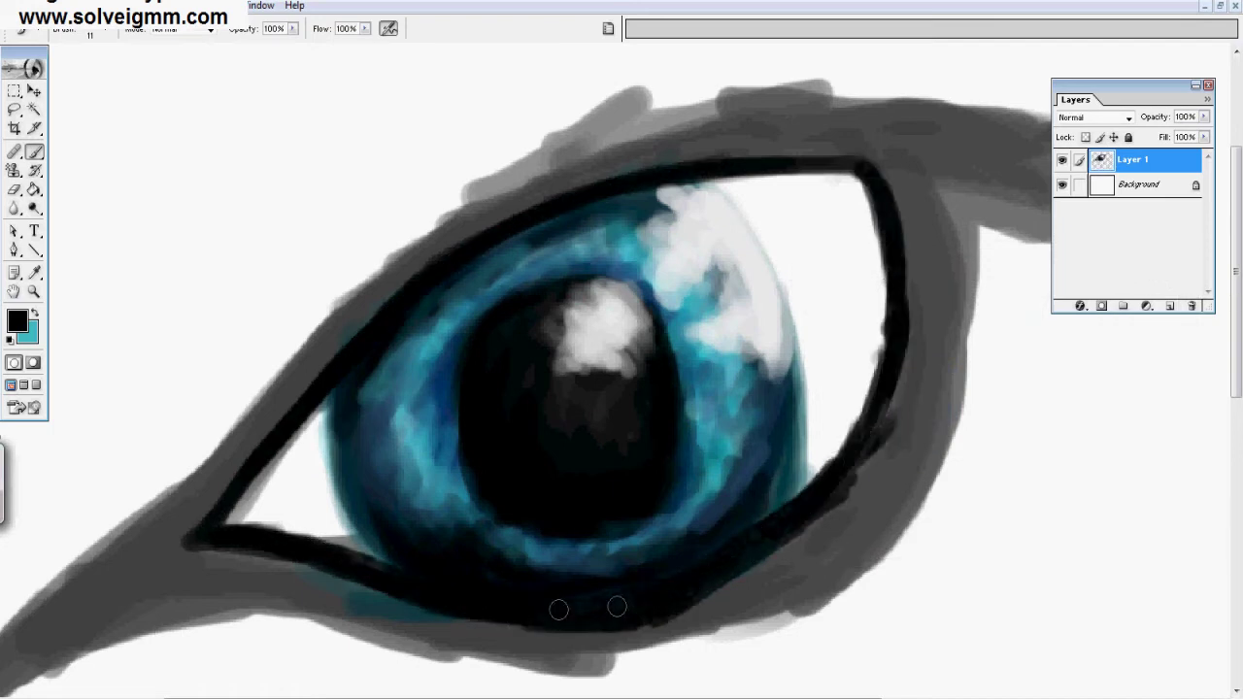
left_click_drag(689, 604, 882, 432)
Step: Paint the grey upper lid, outer side, lower lid and outer corner of the eye outline solid black
mouse_move(145, 529)
left_mouse_down()
mouse_move(291, 389)
mouse_move(345, 311)
mouse_move(713, 92)
mouse_move(677, 106)
mouse_move(927, 115)
left_mouse_up()
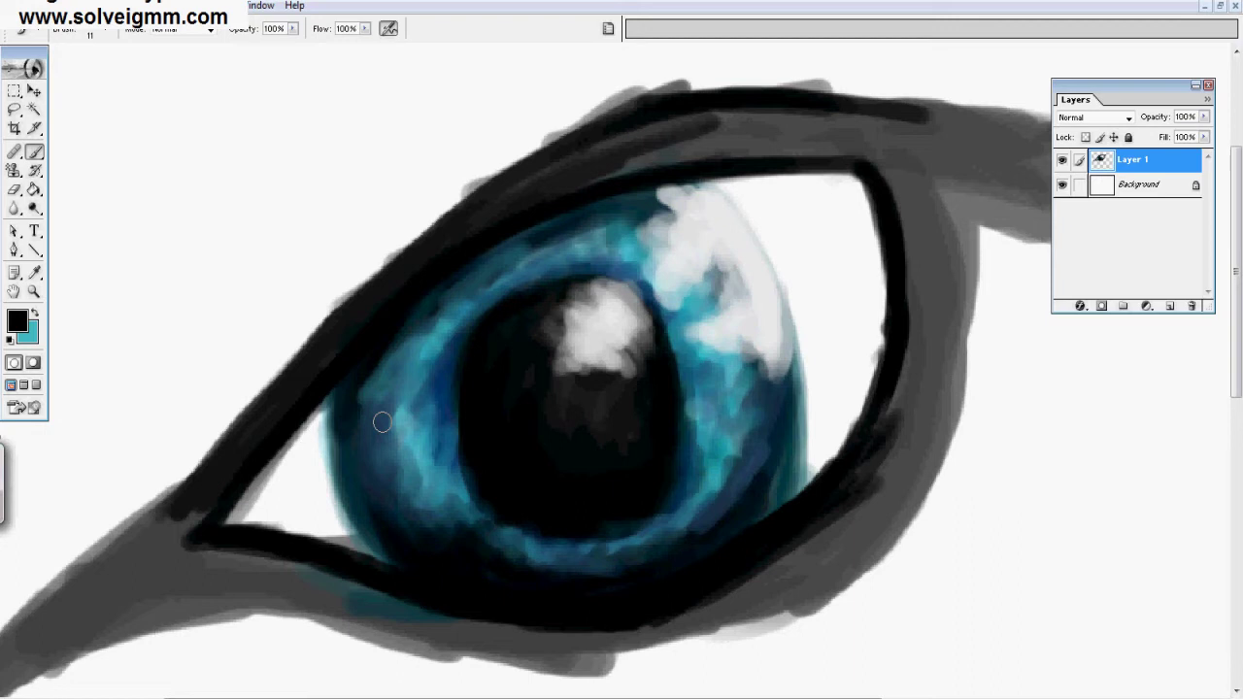
left_click_drag(989, 192, 952, 406)
left_click_drag(961, 362, 877, 571)
mouse_move(753, 595)
left_mouse_down()
mouse_move(580, 651)
mouse_move(903, 520)
left_mouse_up()
mouse_move(724, 623)
left_mouse_down()
mouse_move(674, 651)
mouse_move(884, 485)
mouse_move(933, 357)
mouse_move(622, 139)
mouse_move(380, 291)
mouse_move(51, 628)
mouse_move(224, 499)
mouse_move(250, 535)
mouse_move(494, 633)
mouse_move(552, 634)
mouse_move(563, 662)
left_mouse_up()
left_click(567, 104)
mouse_move(515, 157)
left_mouse_down()
mouse_move(383, 278)
mouse_move(527, 195)
mouse_move(876, 108)
mouse_move(922, 319)
mouse_move(938, 175)
left_mouse_up()
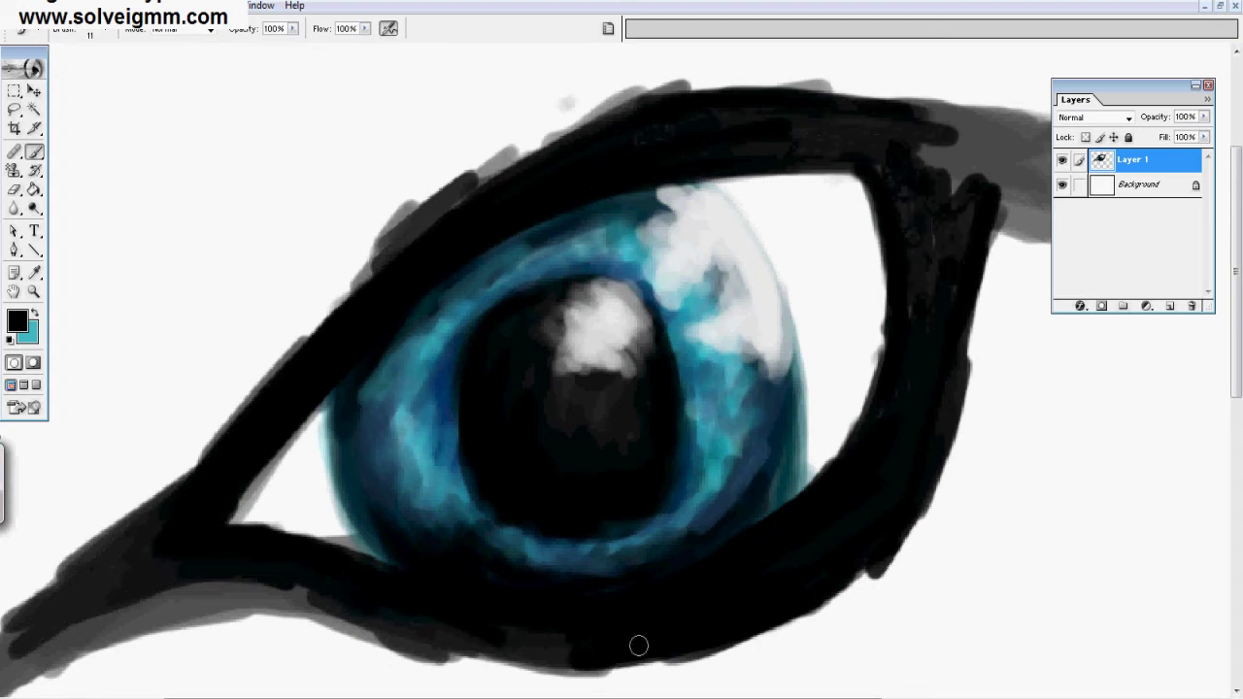
left_click_drag(582, 697, 703, 698)
mouse_move(684, 101)
left_mouse_down()
mouse_move(831, 144)
mouse_move(825, 130)
mouse_move(749, 200)
mouse_move(835, 194)
mouse_move(707, 210)
mouse_move(649, 575)
mouse_move(777, 248)
left_mouse_up()
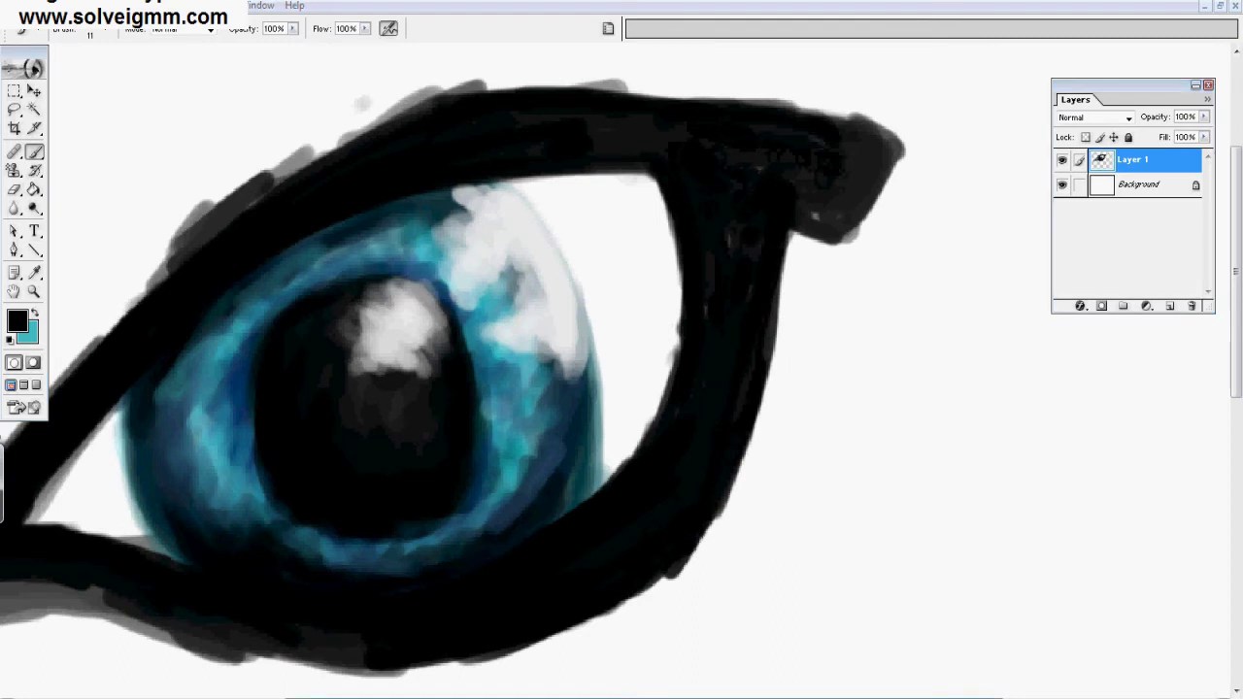
Step: Cover the remaining grey of the inner-corner tail and the upper-left lid with black
left_click_drag(580, 698, 486, 697)
left_click_drag(1236, 272, 1236, 328)
left_click_drag(485, 697, 309, 697)
mouse_move(413, 374)
left_mouse_down()
mouse_move(231, 532)
mouse_move(409, 429)
mouse_move(363, 459)
mouse_move(557, 435)
mouse_move(708, 517)
mouse_move(873, 522)
mouse_move(707, 507)
mouse_move(858, 515)
mouse_move(774, 502)
left_mouse_up()
left_click_drag(1236, 326, 1236, 245)
mouse_move(532, 435)
left_mouse_down()
mouse_move(430, 558)
mouse_move(751, 233)
mouse_move(846, 187)
left_mouse_up()
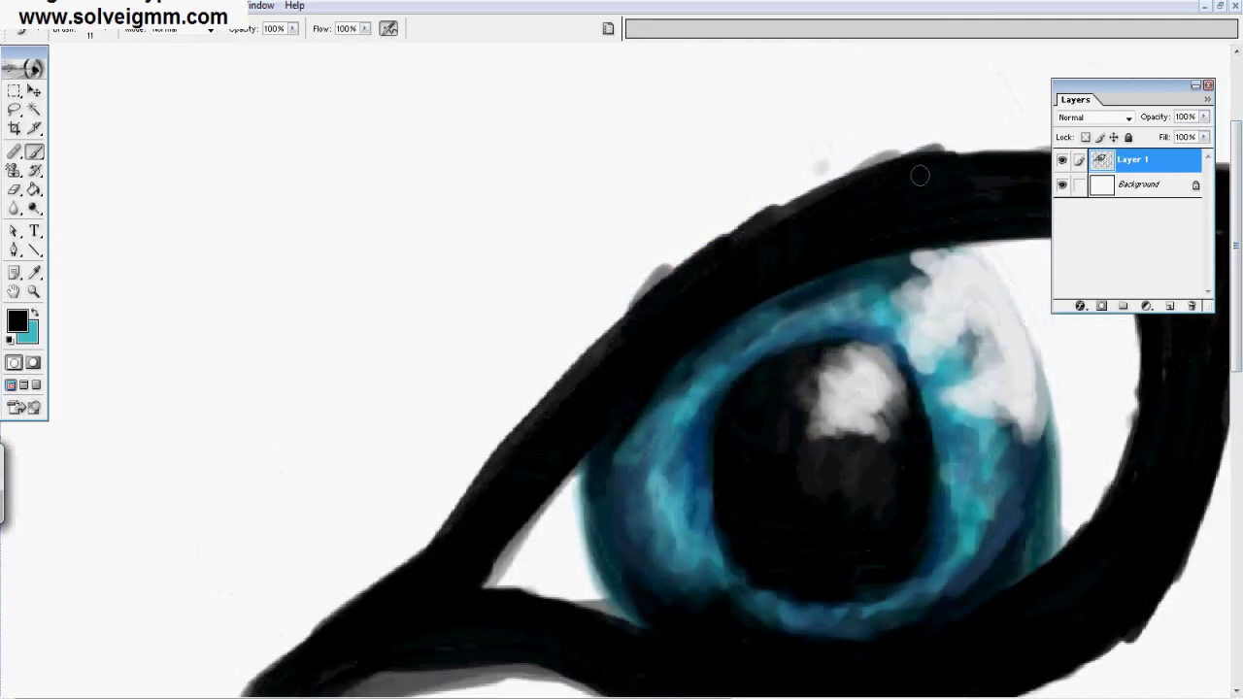
Step: Shade both corners of the white of the eye with soft black strokes along the outline
left_click(34, 292)
left_click(373, 28)
left_click_drag(254, 510, 865, 114)
left_click(34, 152)
mouse_move(344, 381)
left_mouse_down()
mouse_move(350, 436)
mouse_move(282, 466)
left_mouse_up()
mouse_move(739, 192)
left_mouse_down()
mouse_move(805, 184)
mouse_move(835, 199)
mouse_move(842, 291)
mouse_move(839, 185)
mouse_move(845, 320)
mouse_move(841, 252)
left_mouse_up()
mouse_move(330, 389)
left_mouse_down()
mouse_move(325, 466)
mouse_move(310, 427)
mouse_move(341, 486)
mouse_move(355, 479)
left_mouse_up()
mouse_move(827, 356)
left_mouse_down()
mouse_move(790, 421)
mouse_move(846, 281)
mouse_move(827, 185)
left_mouse_up()
left_click_drag(787, 400, 723, 495)
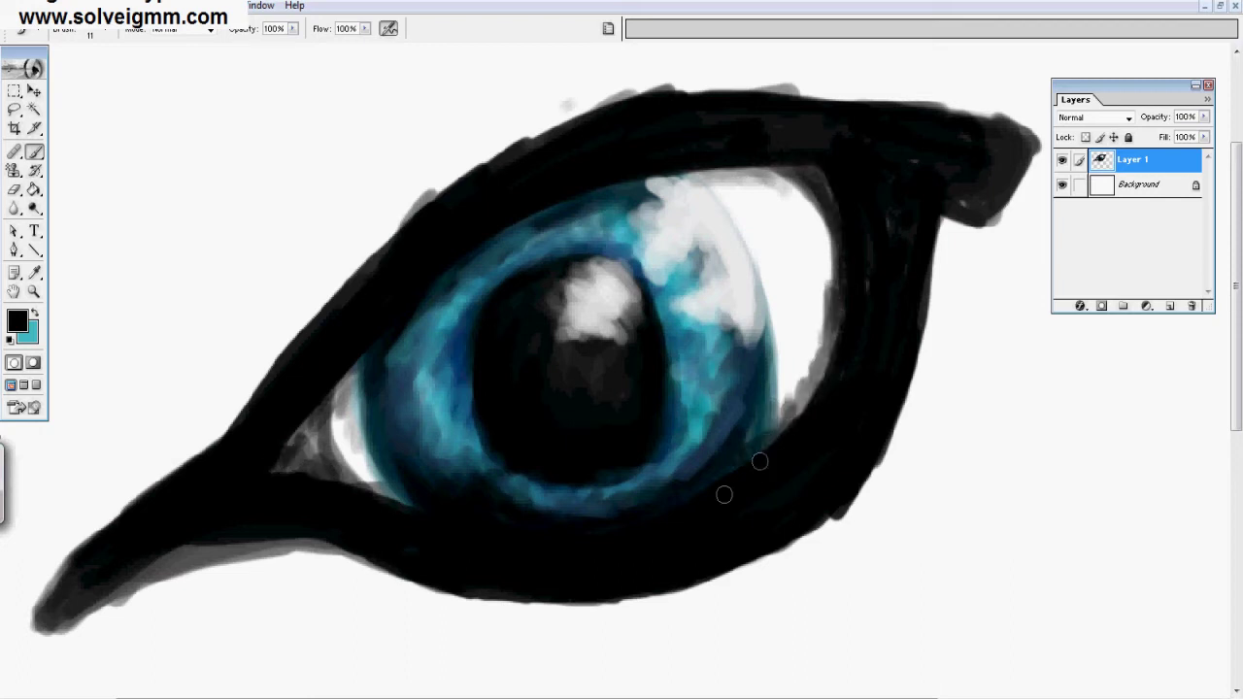
mouse_move(391, 496)
left_mouse_down()
mouse_move(280, 472)
mouse_move(328, 443)
left_mouse_up()
left_click_drag(791, 170, 837, 215)
mouse_move(837, 215)
left_mouse_down()
mouse_move(772, 163)
mouse_move(785, 167)
mouse_move(787, 433)
mouse_move(807, 437)
left_mouse_up()
right_click(851, 336)
mouse_move(715, 187)
left_mouse_down()
mouse_move(826, 234)
mouse_move(816, 404)
mouse_move(786, 420)
mouse_move(818, 360)
mouse_move(774, 167)
mouse_move(804, 213)
mouse_move(713, 180)
mouse_move(808, 194)
mouse_move(772, 175)
mouse_move(778, 415)
mouse_move(811, 364)
mouse_move(785, 178)
left_mouse_up()
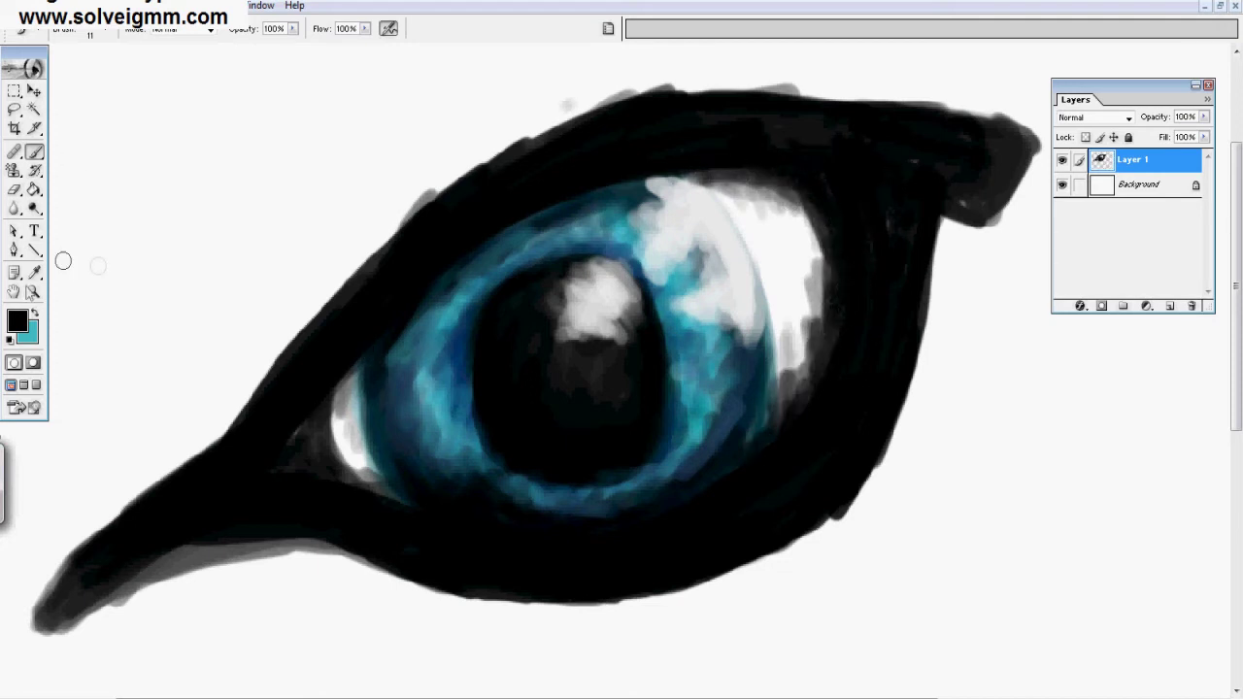
Step: Choose the mid grey A6A6A6 and shade the white of the eye on both sides of the iris
left_click(17, 320)
left_click(814, 377)
left_click(1149, 288)
left_click_drag(765, 252, 743, 198)
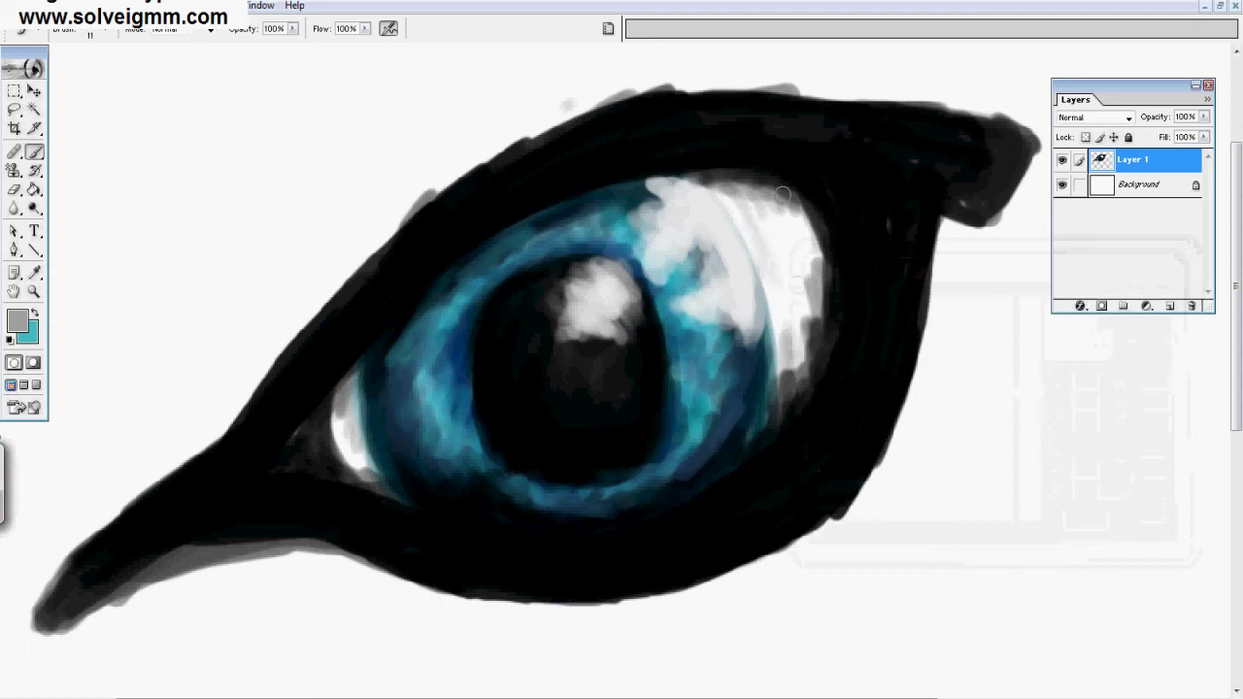
left_click_drag(352, 390, 363, 478)
left_click(18, 321)
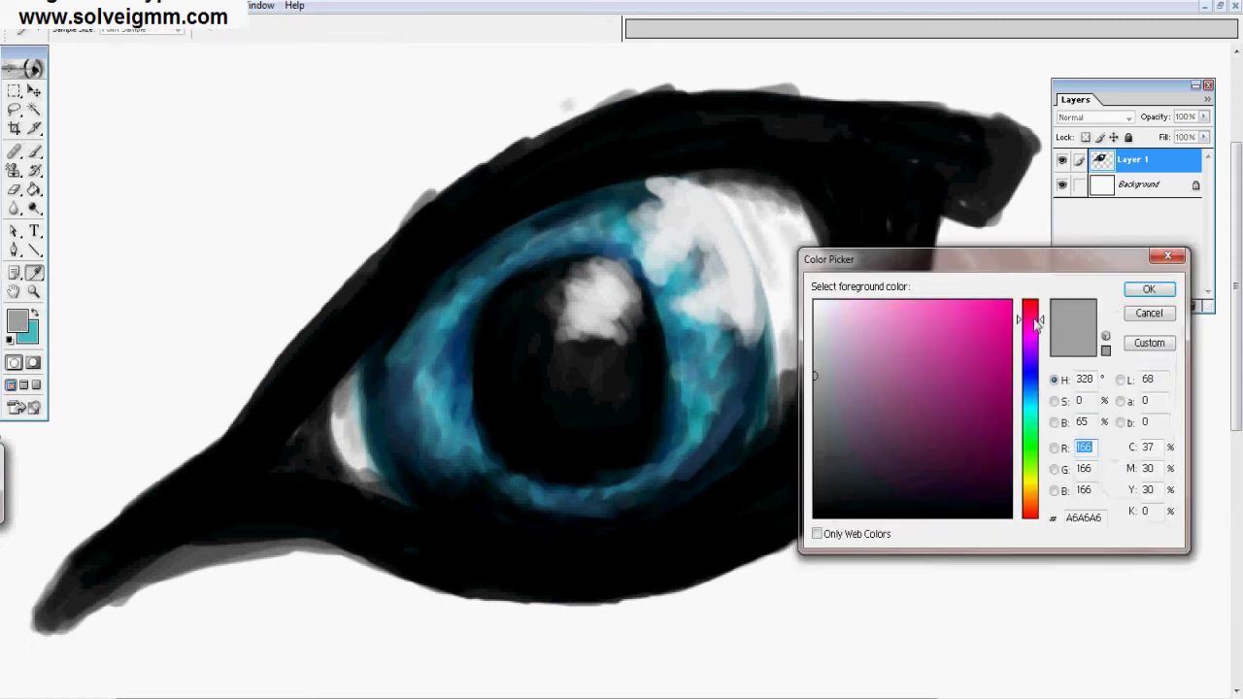
left_click(1031, 410)
left_click(1149, 288)
Step: Fit the canvas on screen and erase the rough edge of the upper-left lid with a 39 px eraser
left_click(34, 292)
left_click(373, 28)
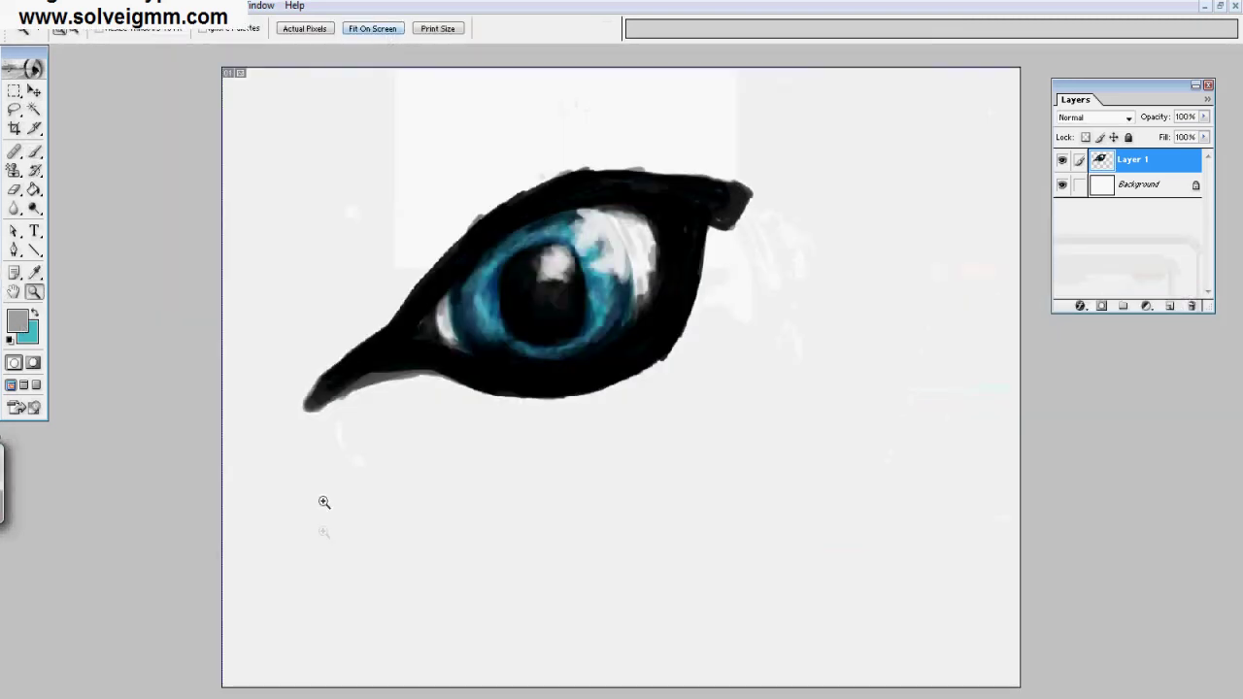
key("e")
left_click(107, 32)
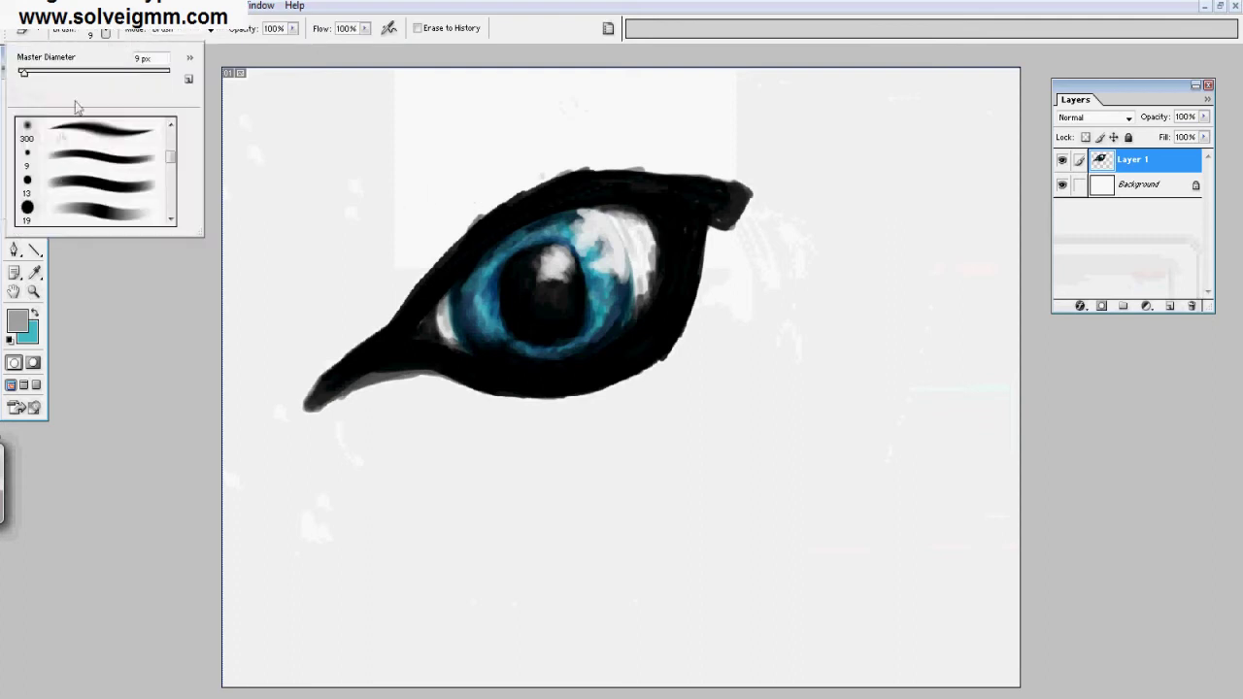
left_click_drag(513, 191, 472, 218)
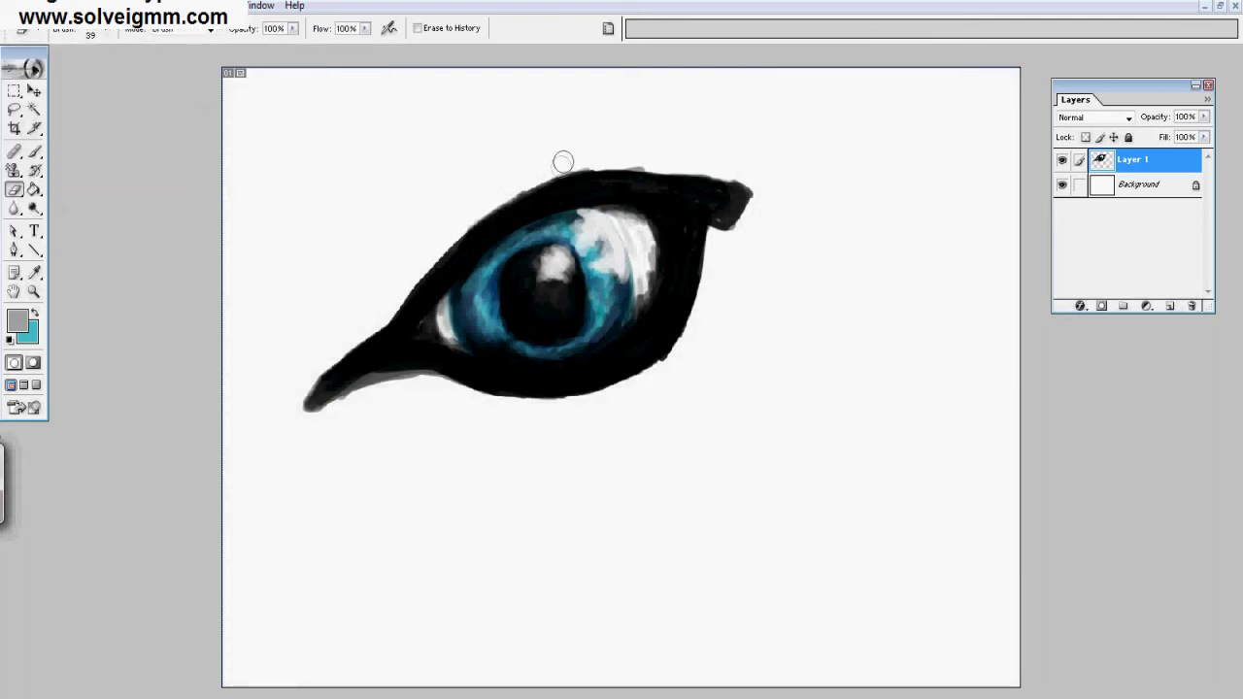
Step: Set the eraser to 33 px and trim the upper-left outline and the inner-corner tail to a sharp point
left_click(107, 32)
left_click(85, 194)
left_click(86, 210)
left_click_drag(23, 73, 41, 73)
left_click(508, 197)
mouse_move(362, 330)
left_mouse_down()
mouse_move(319, 377)
mouse_move(390, 305)
left_mouse_up()
left_click_drag(354, 389, 304, 435)
Step: Erase the uneven outer edge of the outline along the top, the outer corner, the outer side and the underside
left_click_drag(564, 163, 808, 206)
key("ctrl+z")
mouse_move(551, 171)
left_mouse_down()
mouse_move(641, 163)
mouse_move(794, 202)
left_mouse_up()
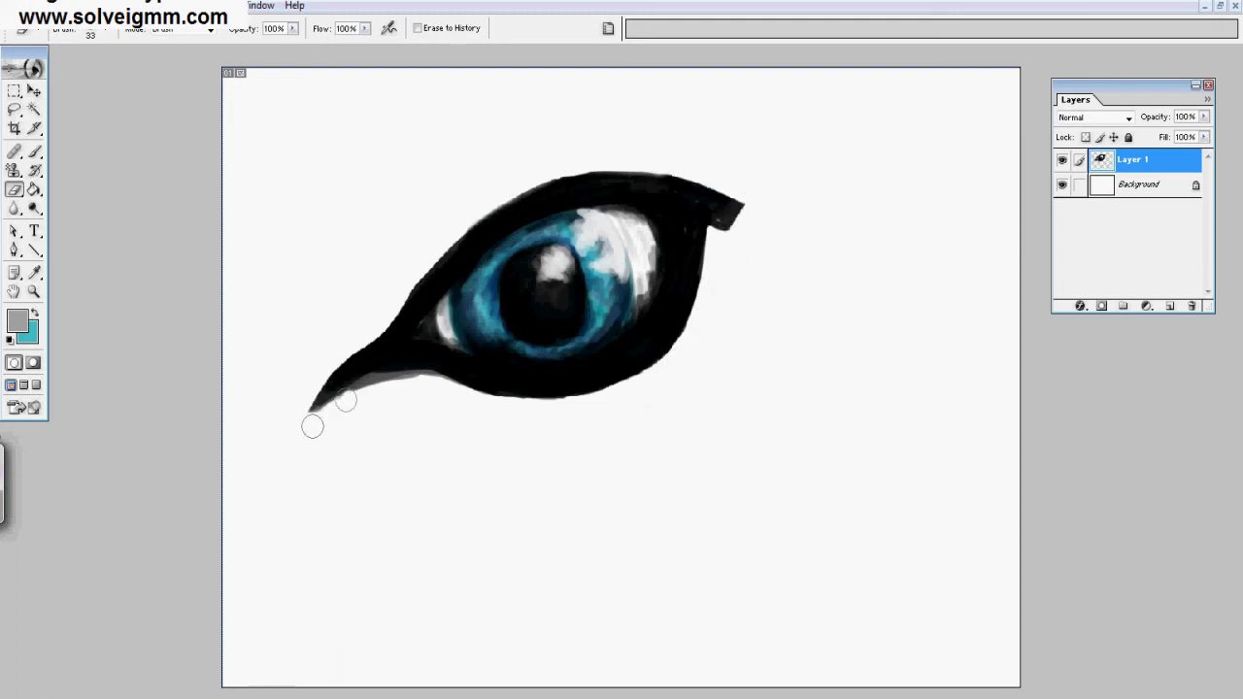
mouse_move(369, 380)
left_mouse_down()
mouse_move(447, 391)
mouse_move(660, 353)
mouse_move(710, 244)
mouse_move(699, 221)
left_mouse_up()
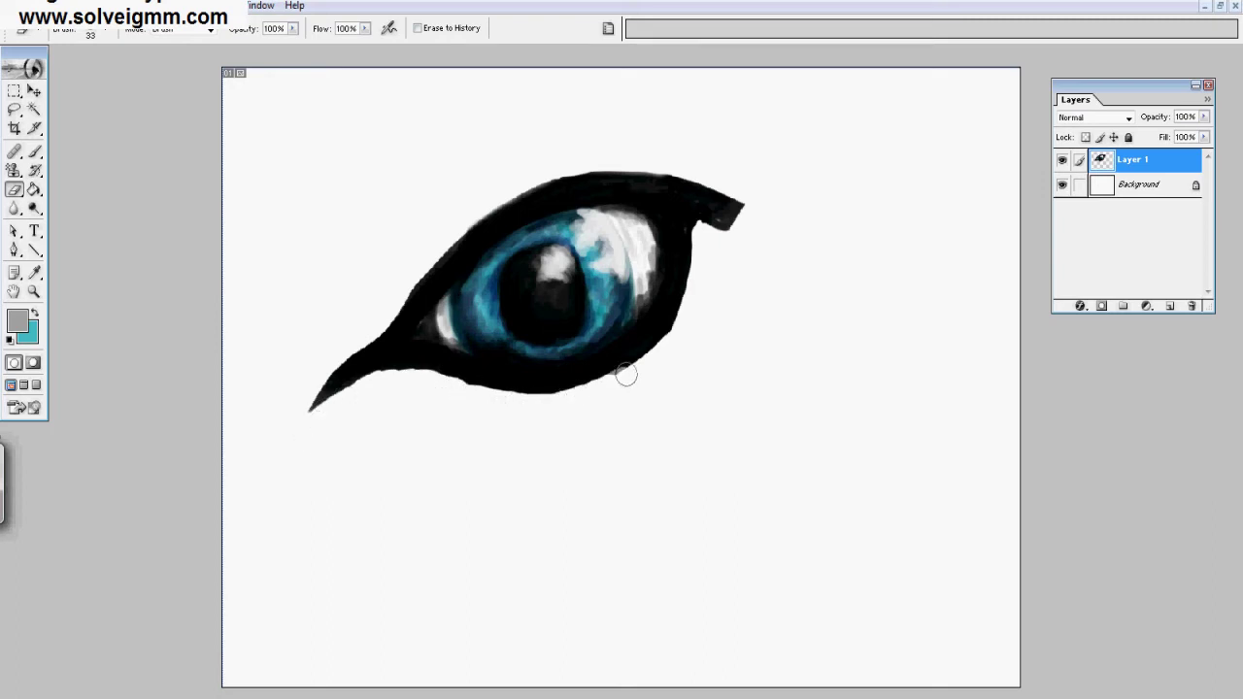
mouse_move(705, 250)
left_mouse_down()
mouse_move(647, 355)
mouse_move(499, 394)
mouse_move(447, 383)
left_mouse_up()
Step: Fill the remaining greyish patches of the eye outline with black using a 13 px brush
left_click(35, 151)
left_click(105, 32)
left_click_drag(170, 138, 171, 167)
left_click(98, 132)
left_click(18, 321)
key("Return")
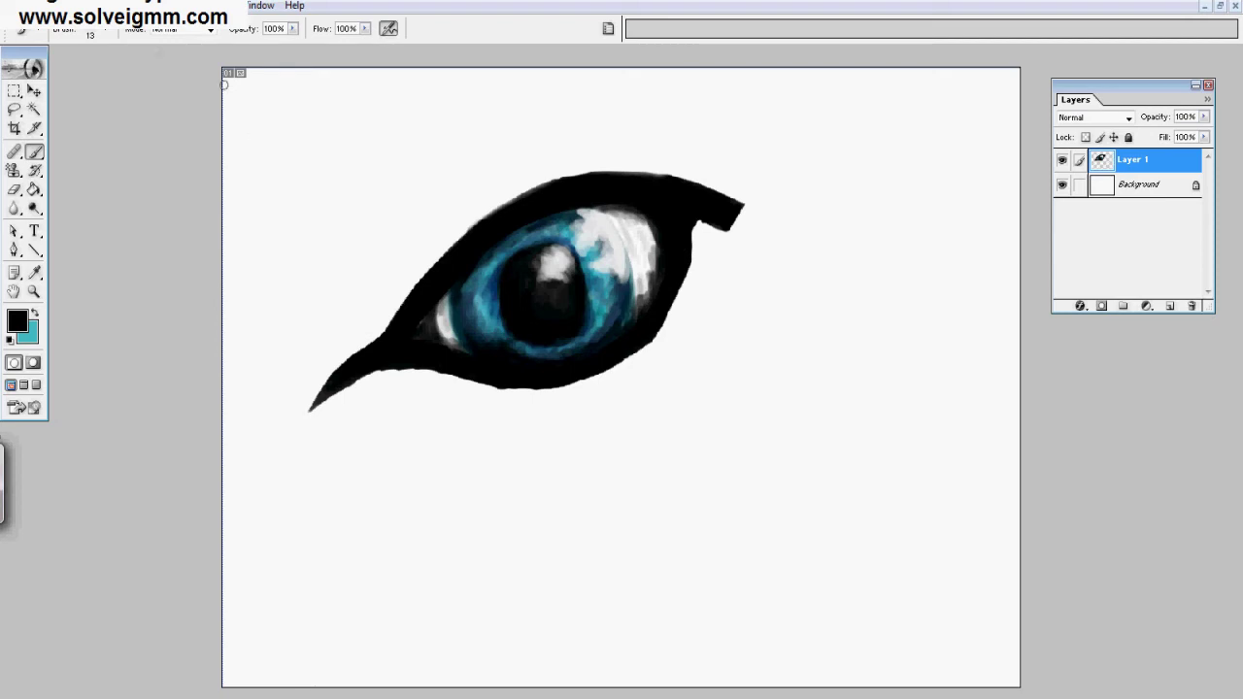
Step: Enlarge the eye drawing and position it near the middle of the canvas
left_click(34, 90)
left_click_drag(309, 172, 616, 346)
left_click_drag(665, 374, 462, 182)
left_click_drag(516, 218, 939, 455)
left_click_drag(724, 321, 643, 381)
left_click(610, 29)
left_click_drag(575, 277, 573, 258)
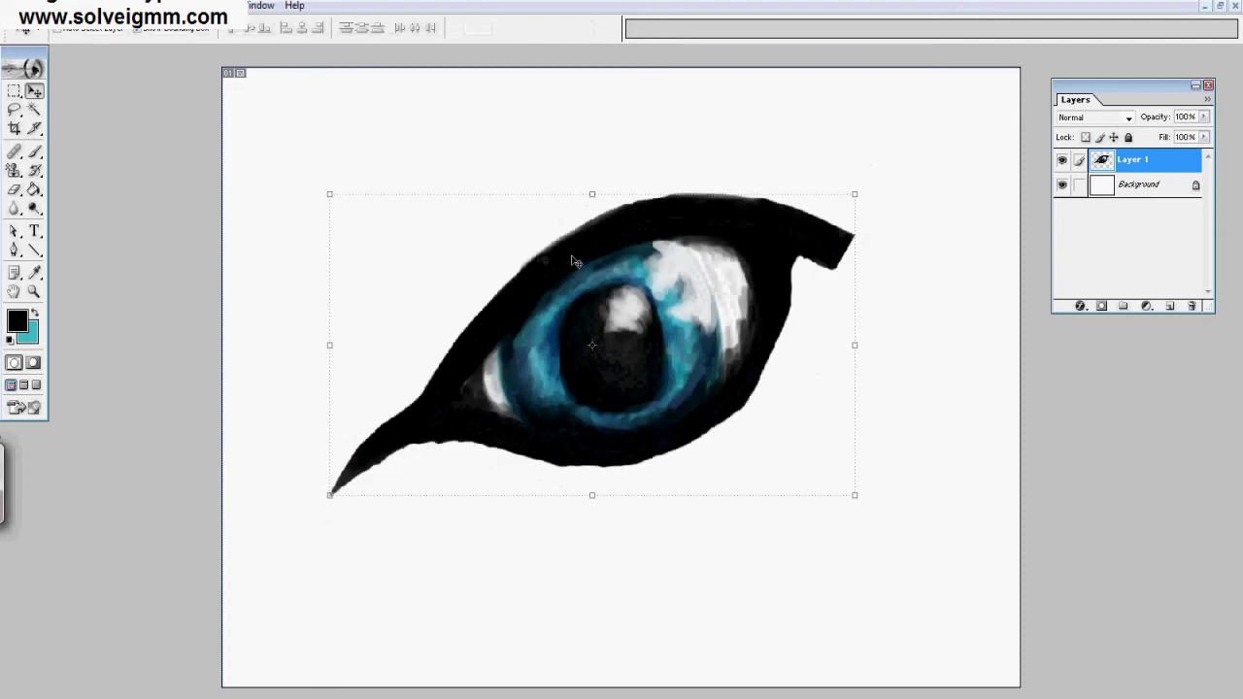
Step: Choose an orange-brown and paint short 9 px fur strokes along the upper edge of the eye outline
left_click(35, 151)
left_click(17, 320)
left_click(1030, 487)
mouse_move(990, 402)
left_mouse_down()
mouse_move(985, 363)
mouse_move(1008, 426)
mouse_move(1030, 354)
mouse_move(1030, 494)
left_mouse_up()
left_click_drag(981, 340, 950, 340)
left_click(1030, 508)
left_click(1033, 502)
left_click(1147, 290)
left_click(104, 35)
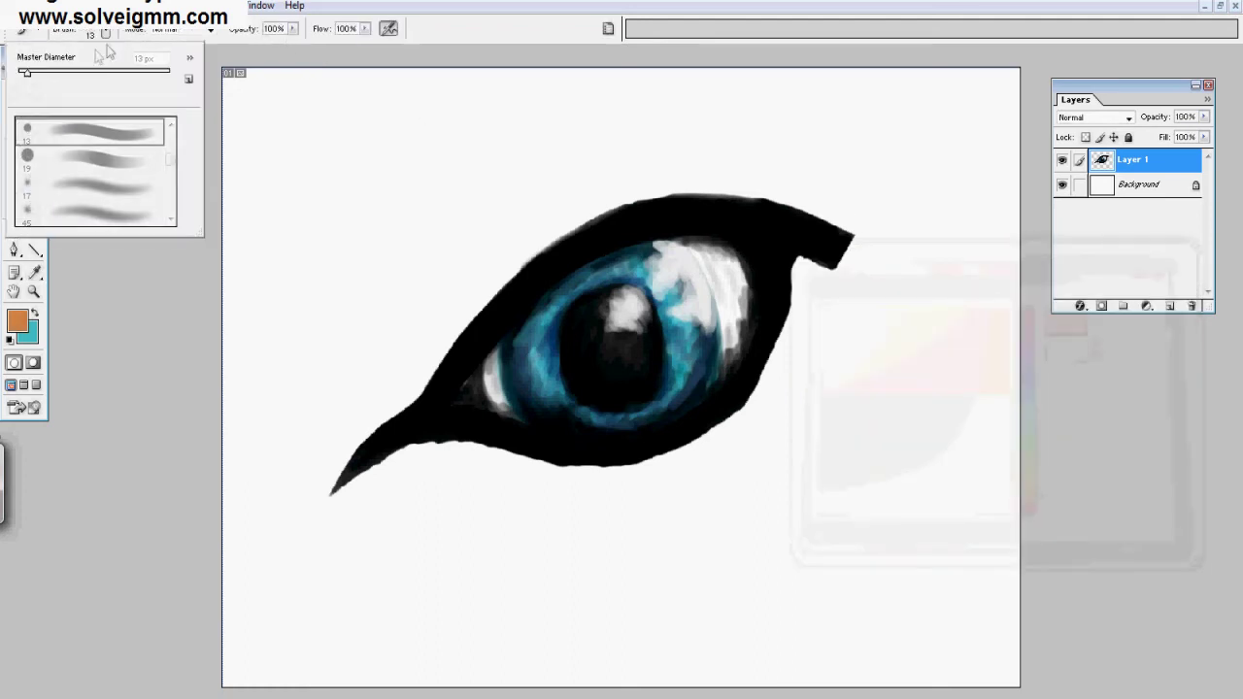
mouse_move(546, 241)
left_mouse_down()
mouse_move(569, 210)
mouse_move(627, 186)
left_mouse_up()
mouse_move(427, 381)
left_mouse_down()
mouse_move(486, 273)
mouse_move(573, 208)
mouse_move(659, 183)
left_mouse_up()
left_click_drag(746, 171, 753, 175)
left_click_drag(344, 439, 418, 355)
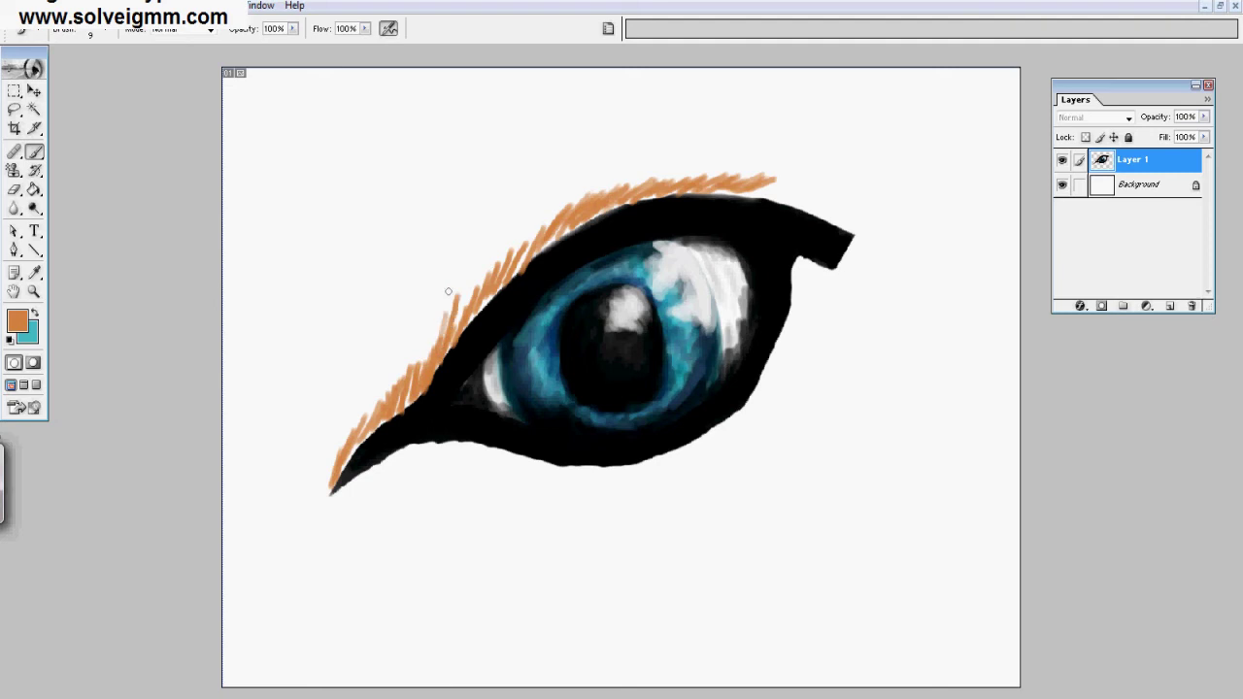
Step: Add orange-brown fur strokes around the outer corner and beneath the inner-corner tail
mouse_move(816, 174)
left_mouse_down()
mouse_move(853, 206)
mouse_move(858, 248)
left_mouse_up()
left_click_drag(893, 188, 841, 203)
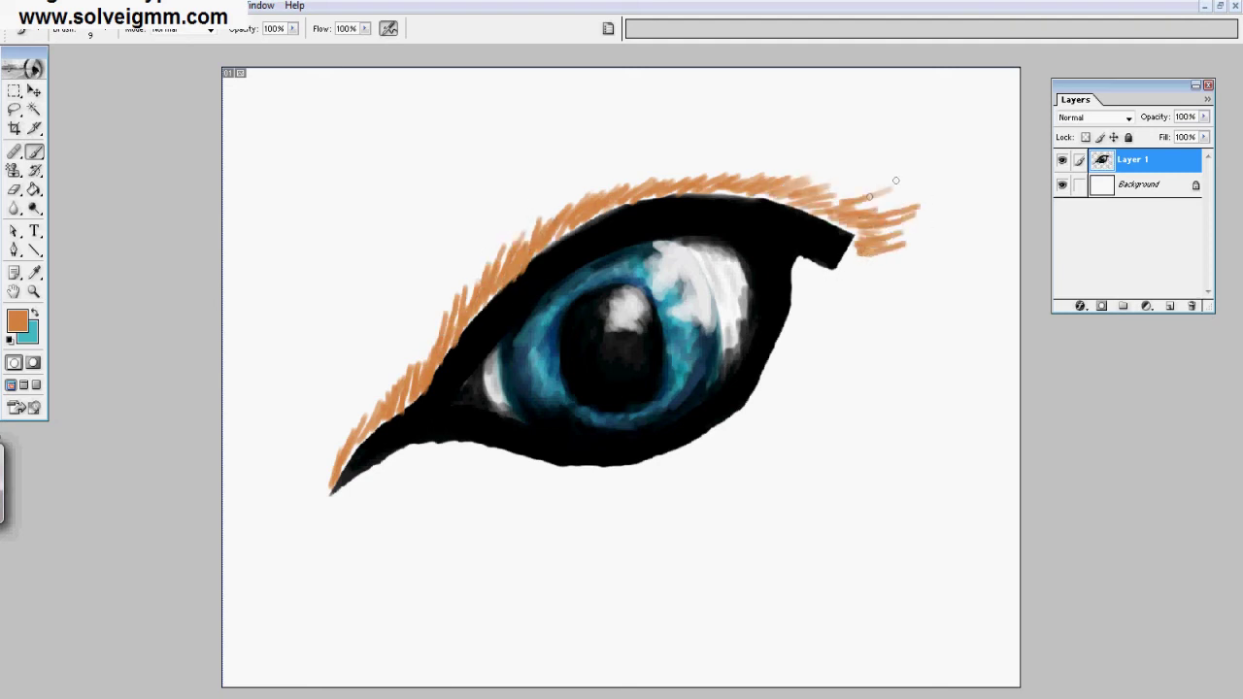
mouse_move(340, 495)
left_mouse_down()
mouse_move(430, 463)
mouse_move(428, 452)
left_mouse_up()
left_click_drag(413, 470, 464, 446)
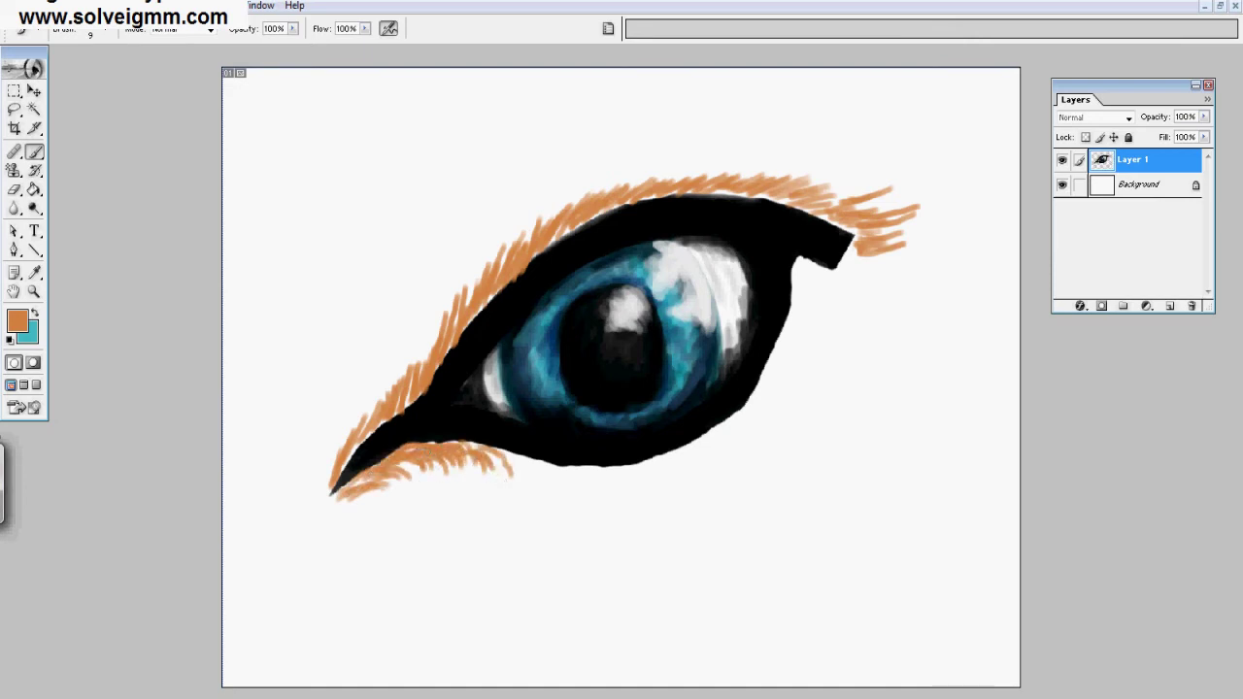
mouse_move(920, 223)
left_mouse_down()
mouse_move(845, 254)
mouse_move(854, 264)
left_mouse_up()
left_click_drag(909, 193, 868, 206)
Step: Continue the short orange-brown fur strokes down the outer side and along the underside of the outline
left_click_drag(837, 282, 793, 377)
left_click_drag(831, 314, 753, 422)
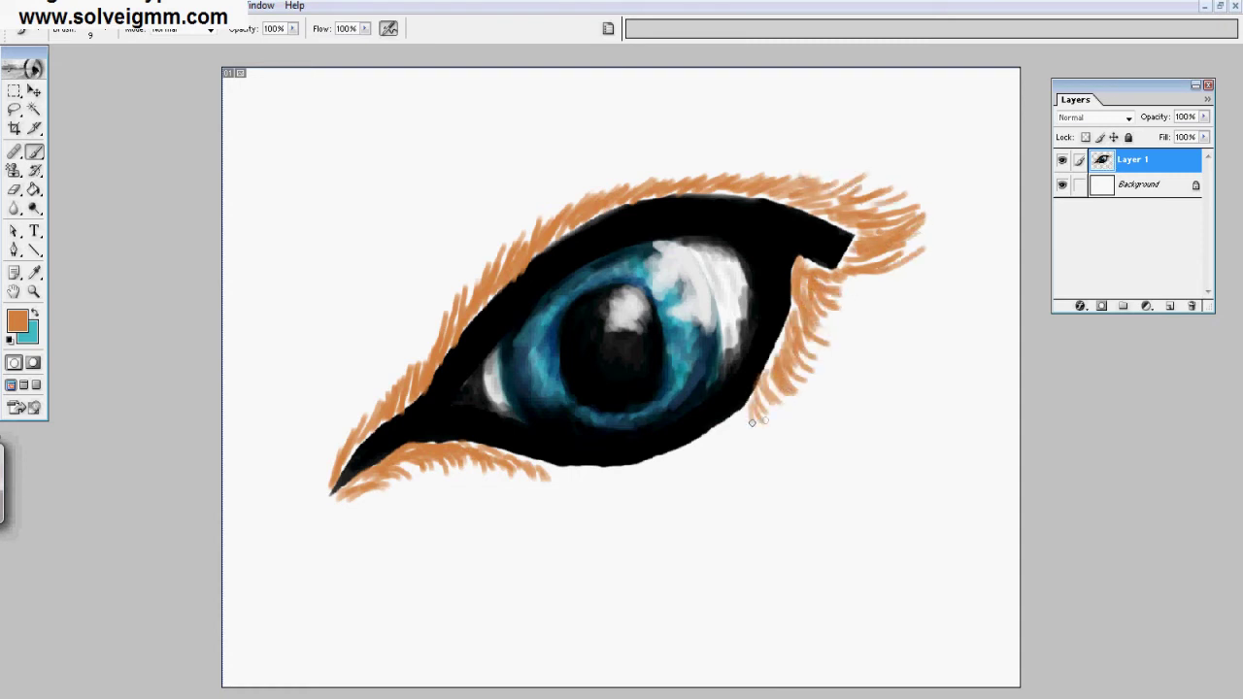
mouse_move(579, 472)
left_mouse_down()
mouse_move(660, 499)
mouse_move(722, 491)
mouse_move(761, 427)
left_mouse_up()
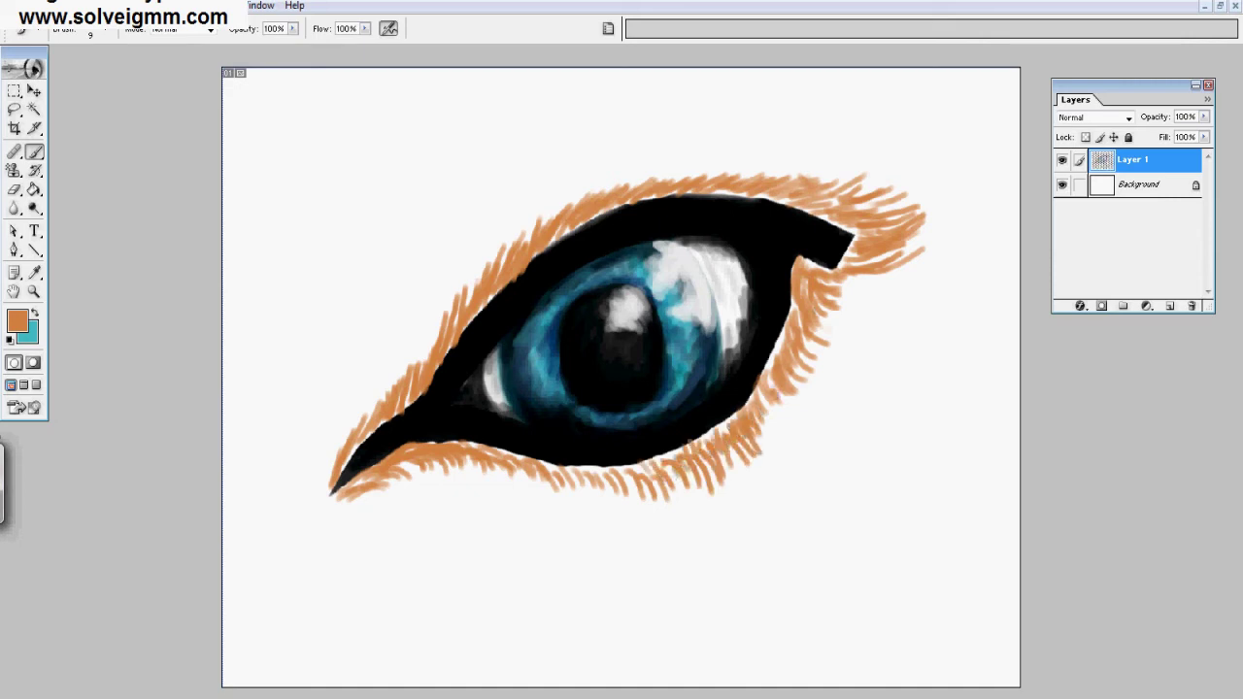
left_click_drag(670, 456, 697, 492)
left_click_drag(724, 442, 743, 457)
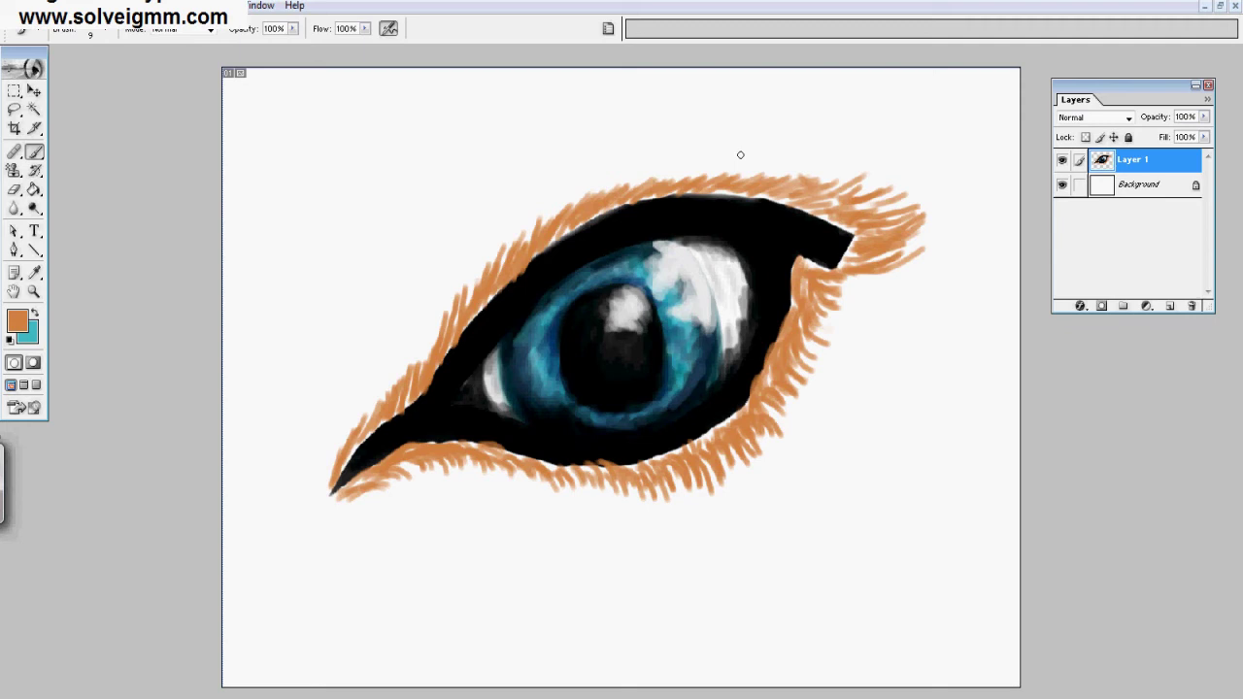
Step: Paint a second row of longer orange-brown fur strokes above the upper lid, fanning outward
left_click_drag(343, 461, 350, 376)
mouse_move(356, 427)
left_mouse_down()
mouse_move(371, 380)
mouse_move(421, 320)
left_mouse_up()
mouse_move(418, 364)
left_mouse_down()
mouse_move(433, 292)
mouse_move(482, 232)
left_mouse_up()
mouse_move(493, 260)
left_mouse_down()
mouse_move(533, 193)
mouse_move(584, 172)
left_mouse_up()
left_click_drag(581, 202, 612, 162)
left_click_drag(528, 241, 547, 196)
left_click_drag(500, 269, 522, 206)
left_click_drag(475, 288, 494, 236)
mouse_move(579, 156)
left_mouse_down()
mouse_move(680, 136)
mouse_move(814, 173)
mouse_move(703, 121)
left_mouse_up()
Step: Lengthen the orange-brown fur around the inner corner, beneath the lower lid and along the outer side
mouse_move(443, 484)
left_mouse_down()
mouse_move(354, 506)
mouse_move(325, 388)
mouse_move(322, 461)
left_mouse_up()
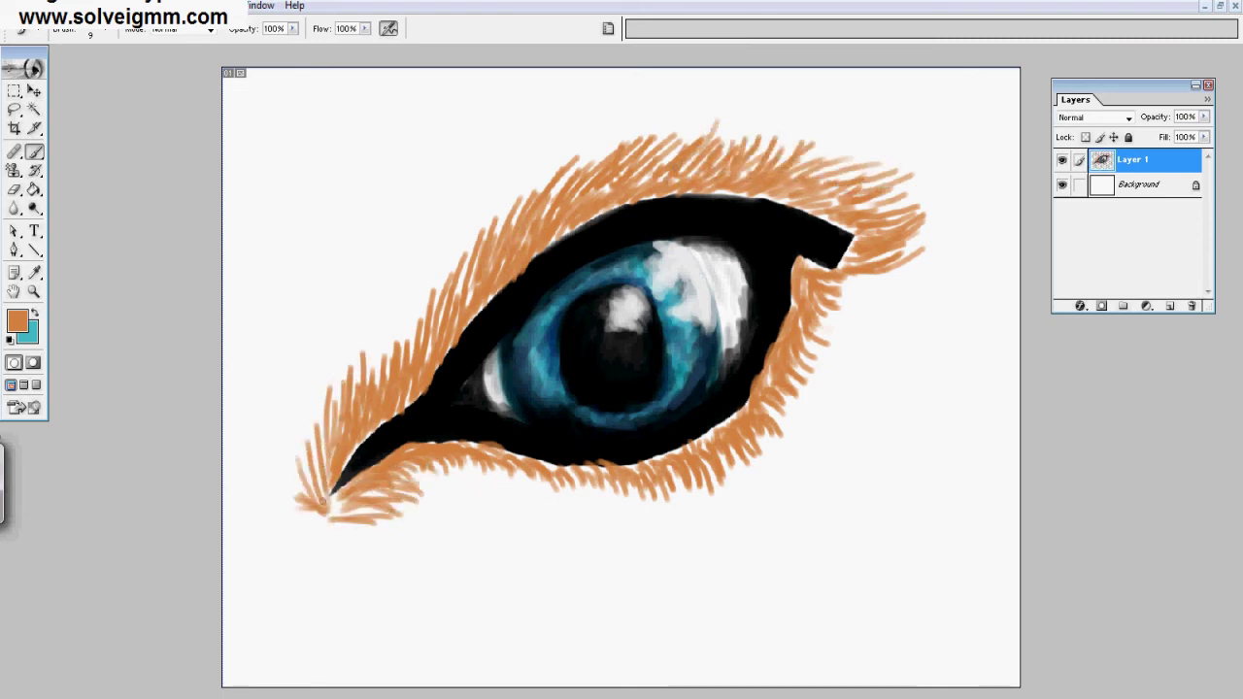
mouse_move(367, 510)
left_mouse_down()
mouse_move(432, 474)
mouse_move(651, 491)
mouse_move(717, 478)
mouse_move(704, 505)
mouse_move(776, 478)
left_mouse_up()
mouse_move(841, 355)
left_mouse_down()
mouse_move(874, 291)
mouse_move(778, 415)
left_mouse_up()
mouse_move(913, 262)
left_mouse_down()
mouse_move(864, 309)
mouse_move(761, 481)
left_mouse_up()
Step: Choose a darker brown and shade the roots of the fur along the upper lid and both corners
left_click(18, 320)
left_click(992, 369)
left_click(1149, 288)
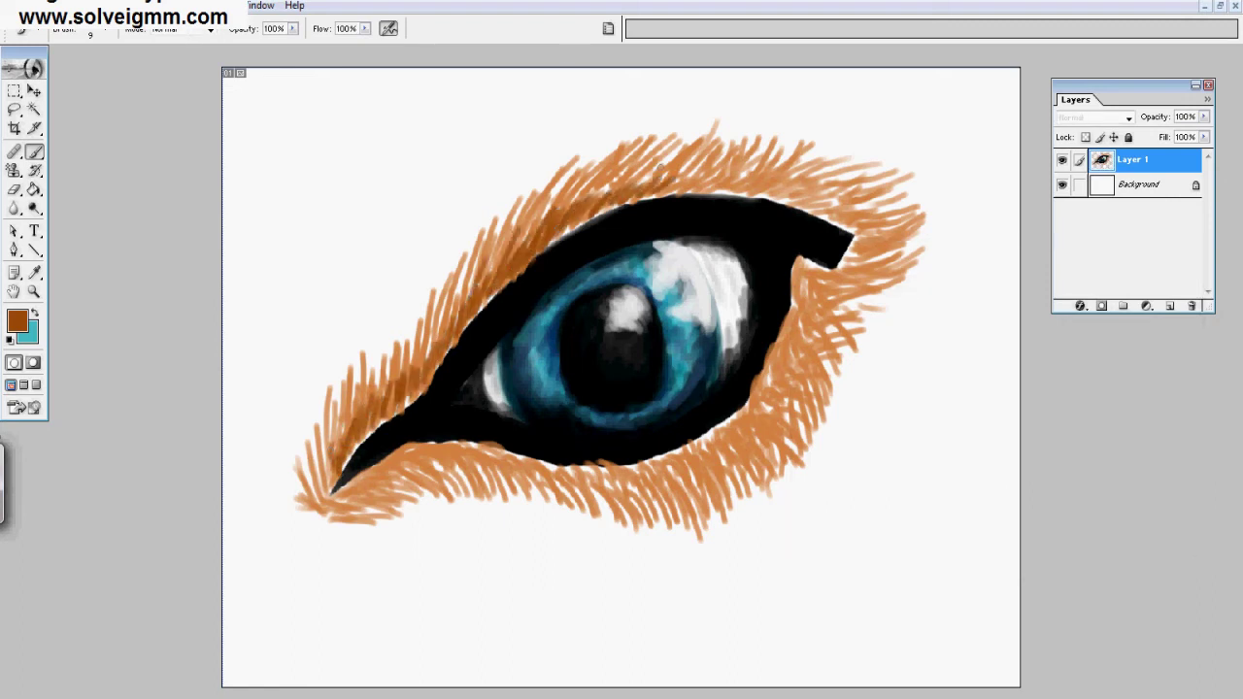
left_click_drag(424, 377, 435, 308)
left_click_drag(440, 349, 452, 292)
left_click_drag(486, 296, 508, 238)
left_click_drag(530, 245, 547, 207)
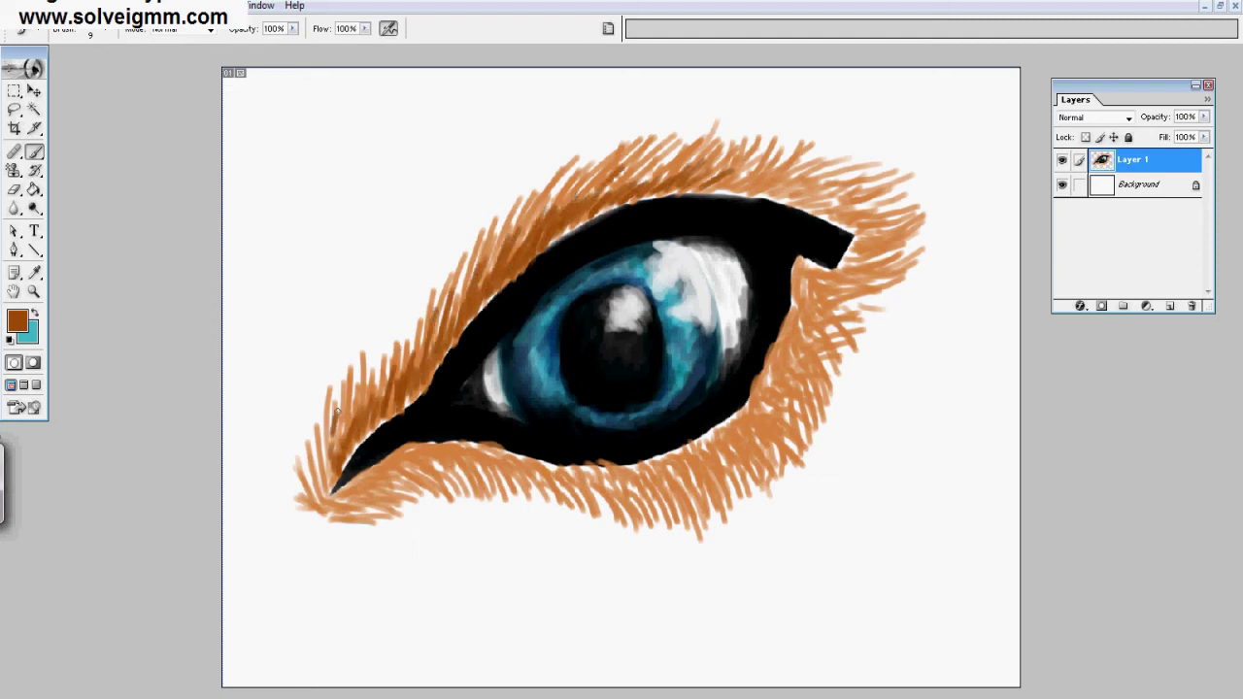
left_click_drag(728, 196, 758, 165)
mouse_move(748, 198)
left_mouse_down()
mouse_move(796, 172)
mouse_move(837, 182)
left_mouse_up()
left_click_drag(831, 229, 891, 202)
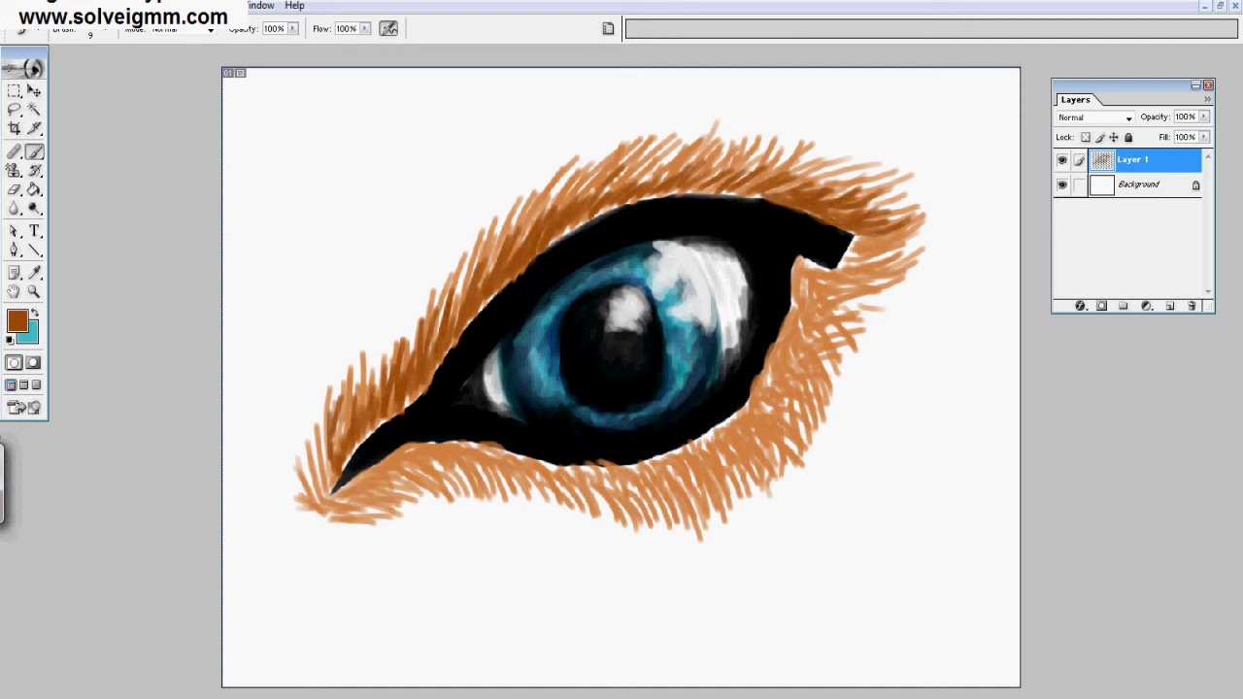
left_click_drag(670, 204, 723, 181)
left_click_drag(733, 200, 771, 157)
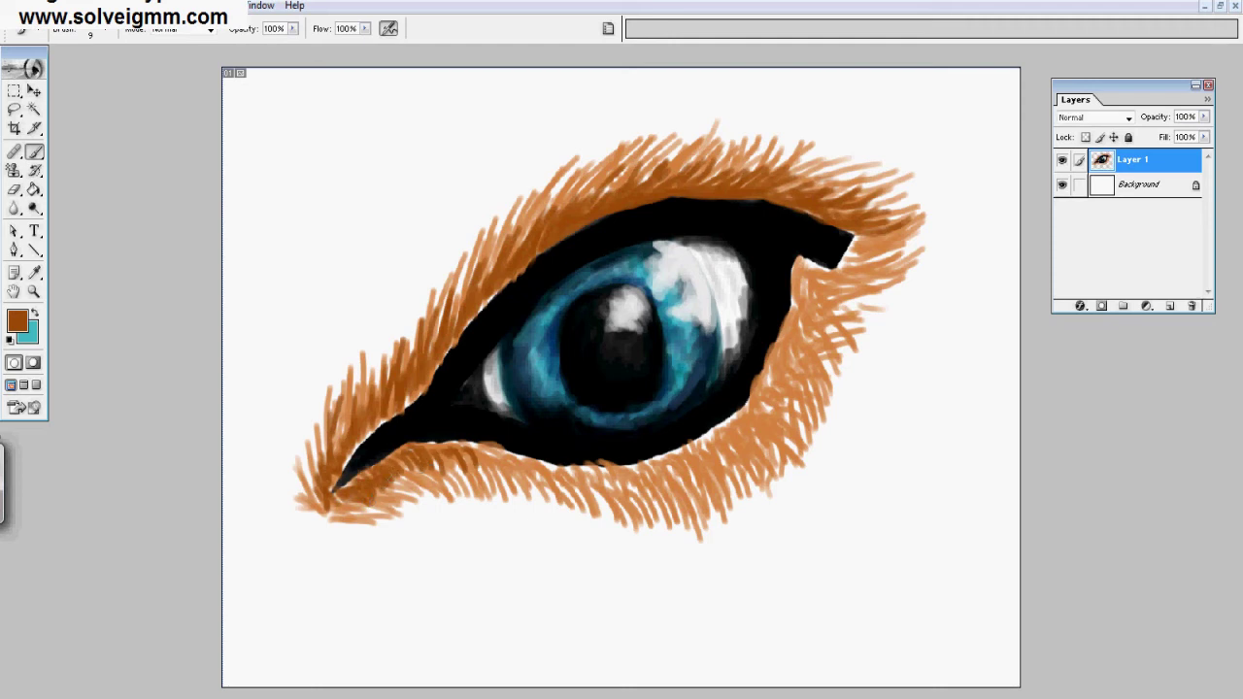
Step: Shade the roots of the fur along the lower lid and outer side with the darker brown
mouse_move(501, 448)
left_mouse_down()
mouse_move(607, 470)
mouse_move(716, 445)
left_mouse_up()
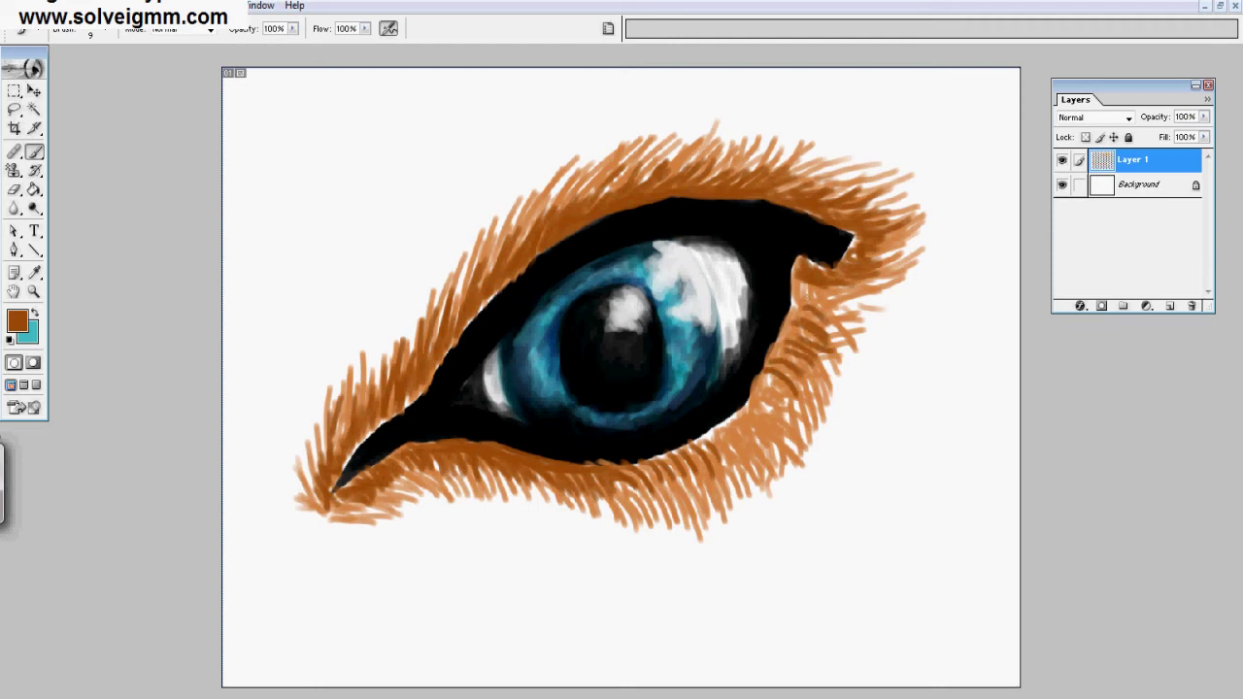
left_click_drag(806, 330, 783, 406)
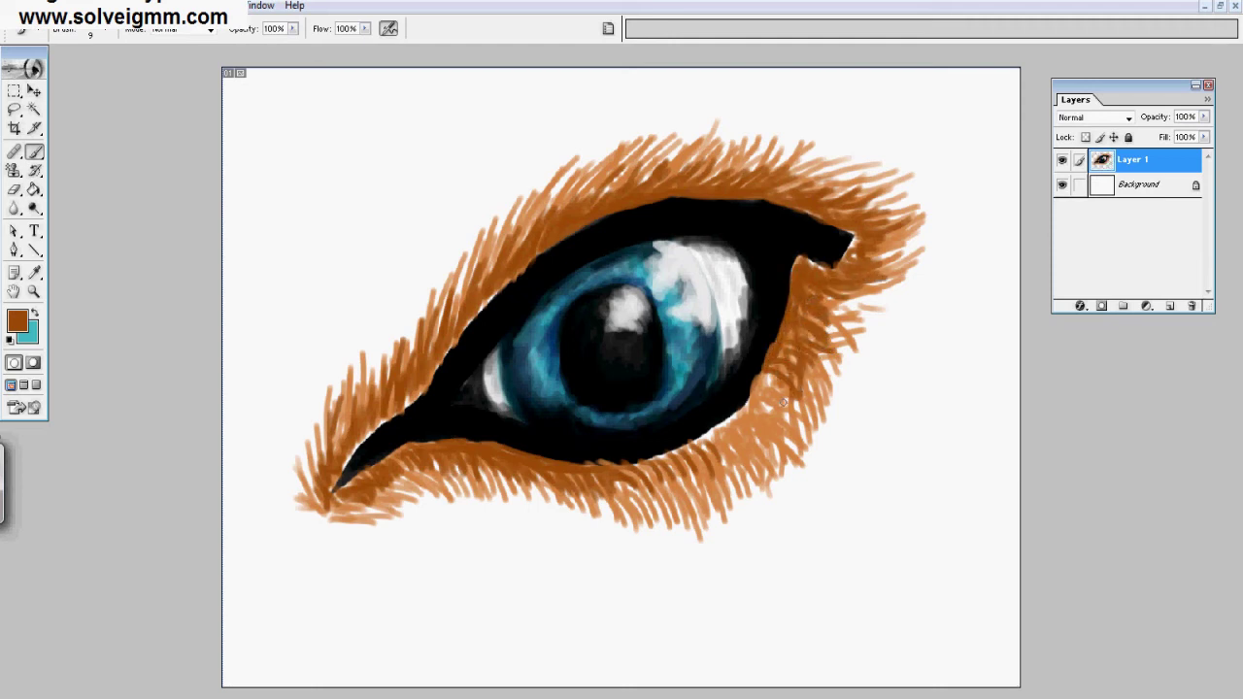
left_click_drag(717, 445, 754, 433)
left_click_drag(753, 433, 773, 405)
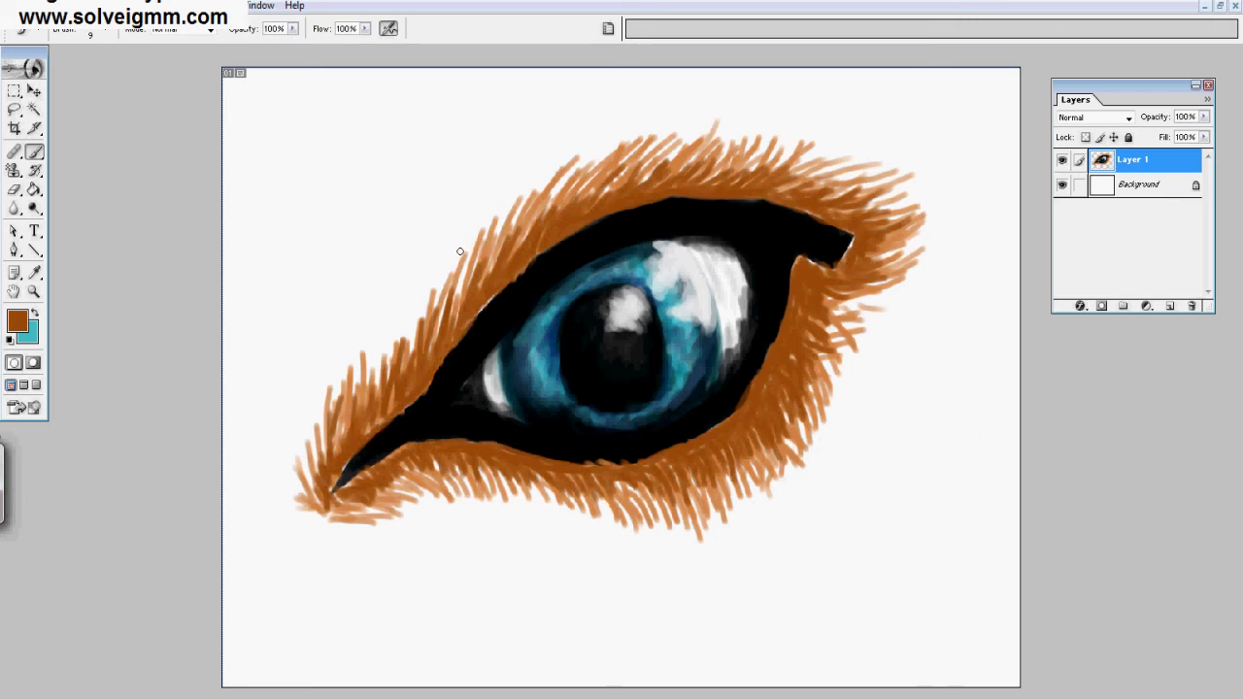
Step: Choose a very dark brown paint colour and reduce the brush size to 7 px
left_click(24, 313)
left_click(1029, 440)
left_click(1004, 444)
left_click(1030, 501)
left_click(982, 458)
left_click(1149, 288)
left_click(34, 291)
double_click(416, 381)
left_click(36, 151)
left_click(102, 33)
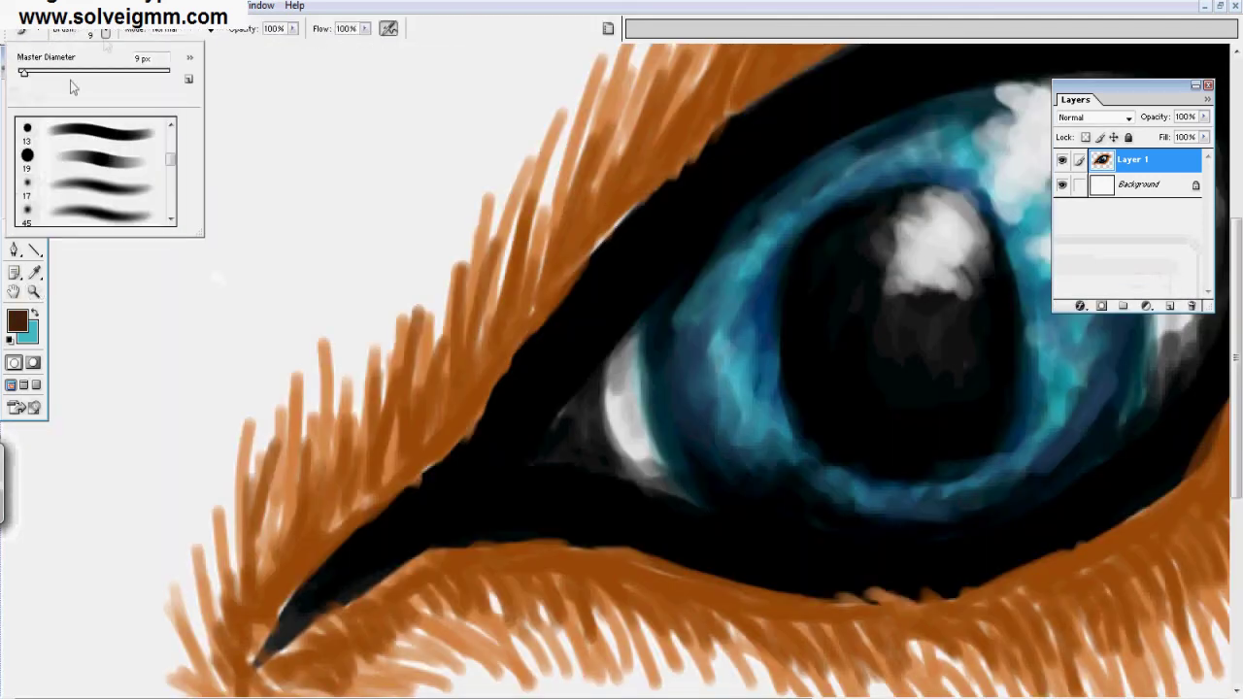
left_click_drag(24, 74, 28, 74)
Step: Paint very dark brown strokes into the fur roots along the inner part of the upper lid
left_click_drag(273, 602, 274, 565)
left_click_drag(356, 507, 373, 456)
left_click_drag(379, 490, 413, 417)
left_click_drag(456, 443, 475, 305)
left_click_drag(490, 381, 506, 307)
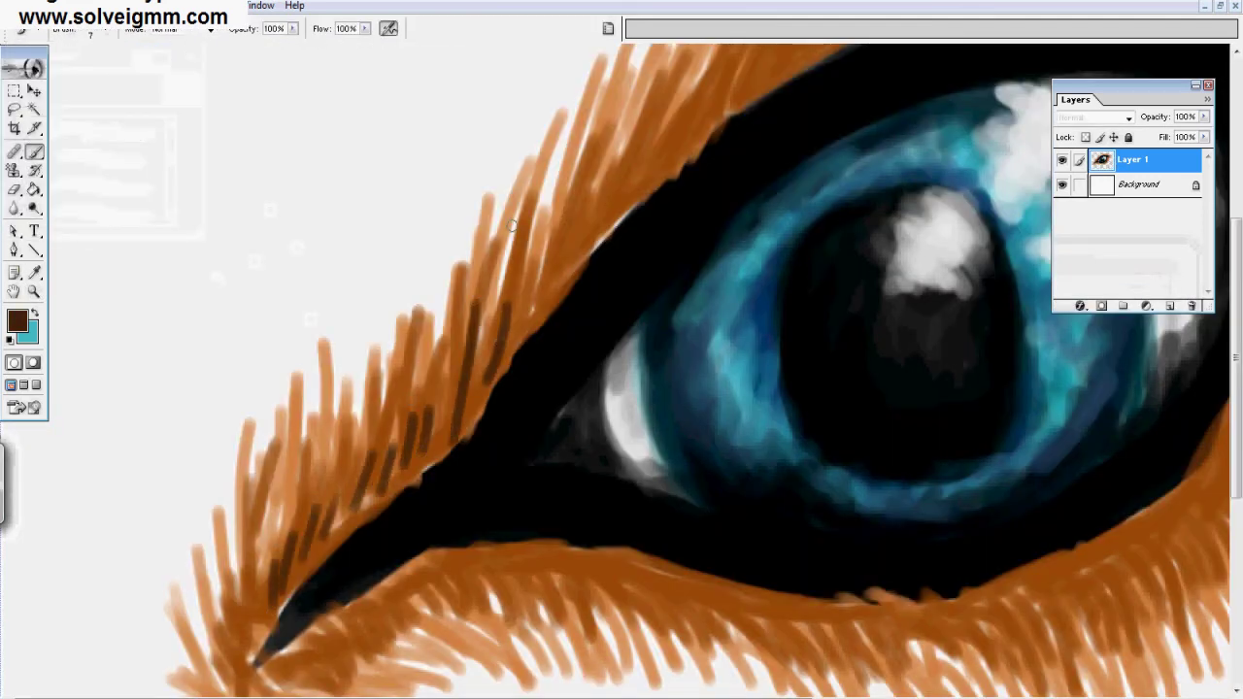
left_click_drag(329, 493, 335, 450)
left_click_drag(361, 509, 390, 442)
left_click_drag(397, 474, 421, 399)
left_click_drag(519, 323, 535, 247)
left_click_drag(547, 293, 563, 237)
left_click_drag(610, 206, 626, 157)
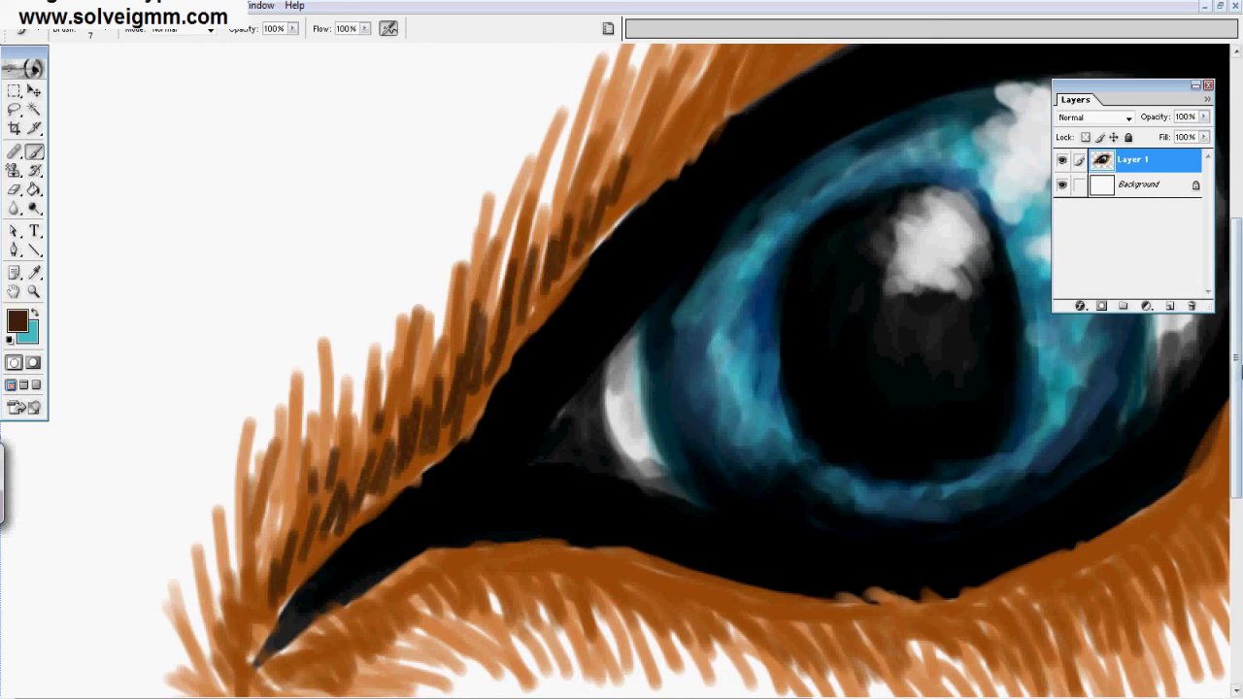
Step: Continue the very dark brown root shading along the middle of the upper lid, filling gaps back to the inner corner
left_click_drag(1236, 357, 1236, 263)
left_click_drag(639, 365, 669, 309)
left_click_drag(688, 357, 734, 278)
left_click_drag(798, 273, 852, 229)
left_click_drag(629, 411, 661, 361)
left_click_drag(641, 410, 753, 288)
left_click_drag(726, 328, 839, 252)
left_click_drag(1236, 263, 1236, 343)
left_click_drag(284, 633, 664, 191)
left_click_drag(314, 608, 335, 580)
left_click_drag(346, 567, 369, 546)
Step: Darken the fur roots along the outer half of the upper lid and around the outer corner with very dark brown
left_click_drag(658, 696, 991, 696)
left_click_drag(1236, 343, 1236, 225)
left_click_drag(243, 373, 277, 317)
left_click_drag(286, 357, 322, 306)
mouse_move(418, 308)
left_mouse_down()
mouse_move(501, 261)
mouse_move(569, 251)
left_mouse_up()
left_click_drag(404, 286, 421, 253)
left_click_drag(357, 312, 394, 272)
left_click_drag(528, 281, 585, 242)
mouse_move(662, 284)
left_mouse_down()
mouse_move(703, 262)
mouse_move(802, 258)
left_mouse_up()
left_click_drag(810, 297, 979, 309)
left_click_drag(950, 348, 1037, 336)
mouse_move(447, 305)
left_mouse_down()
mouse_move(572, 280)
mouse_move(630, 239)
left_mouse_up()
left_click_drag(650, 268, 679, 247)
mouse_move(685, 272)
left_mouse_down()
mouse_move(708, 254)
mouse_move(784, 249)
left_mouse_up()
Step: Shade the fur roots down the eye's outer side and under the outer half of the lower lid with very dark brown
mouse_move(645, 286)
left_mouse_down()
mouse_move(596, 287)
mouse_move(883, 319)
mouse_move(971, 369)
mouse_move(932, 437)
mouse_move(826, 439)
mouse_move(835, 544)
mouse_move(961, 466)
mouse_move(912, 486)
mouse_move(873, 450)
mouse_move(946, 374)
mouse_move(978, 421)
left_mouse_up()
left_click_drag(855, 317, 835, 335)
mouse_move(685, 388)
left_mouse_down()
mouse_move(723, 354)
mouse_move(813, 177)
left_mouse_up()
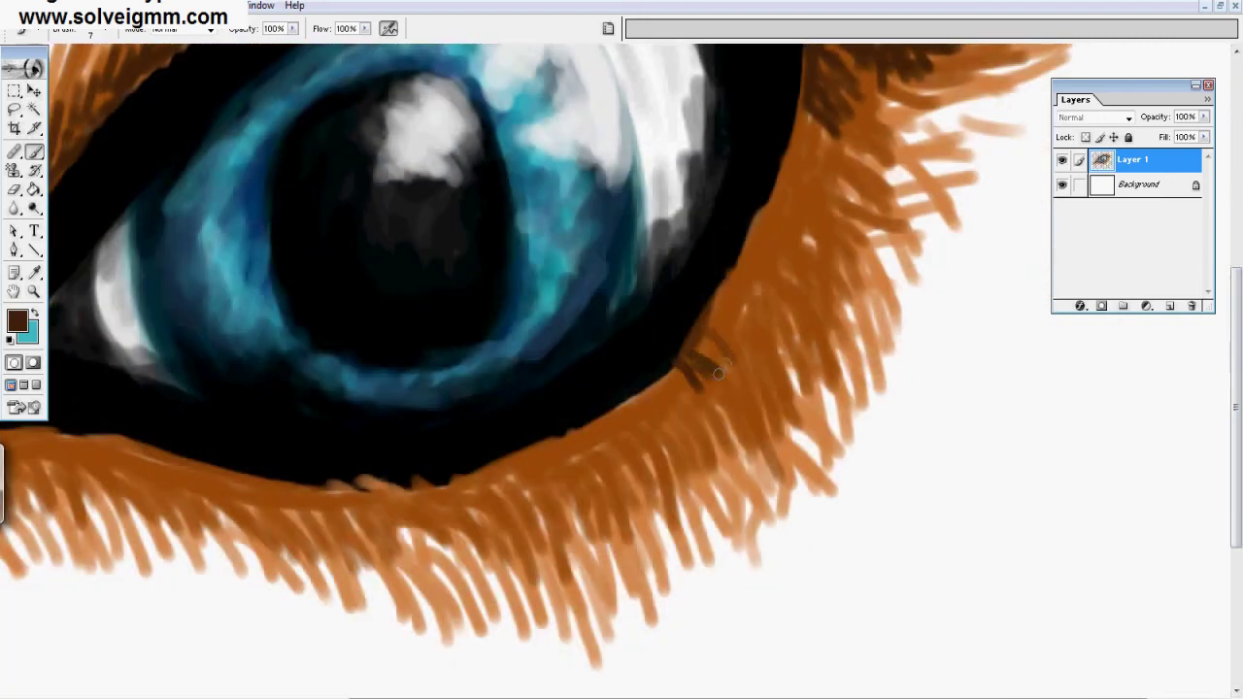
mouse_move(815, 122)
left_mouse_down()
mouse_move(806, 225)
mouse_move(748, 374)
mouse_move(563, 495)
mouse_move(724, 394)
mouse_move(767, 292)
mouse_move(774, 201)
mouse_move(755, 374)
mouse_move(823, 185)
mouse_move(751, 427)
mouse_move(551, 522)
mouse_move(491, 484)
mouse_move(622, 408)
mouse_move(543, 480)
mouse_move(698, 428)
mouse_move(687, 455)
left_mouse_up()
mouse_move(255, 503)
left_mouse_down()
mouse_move(388, 548)
mouse_move(485, 525)
mouse_move(291, 500)
mouse_move(417, 553)
left_mouse_up()
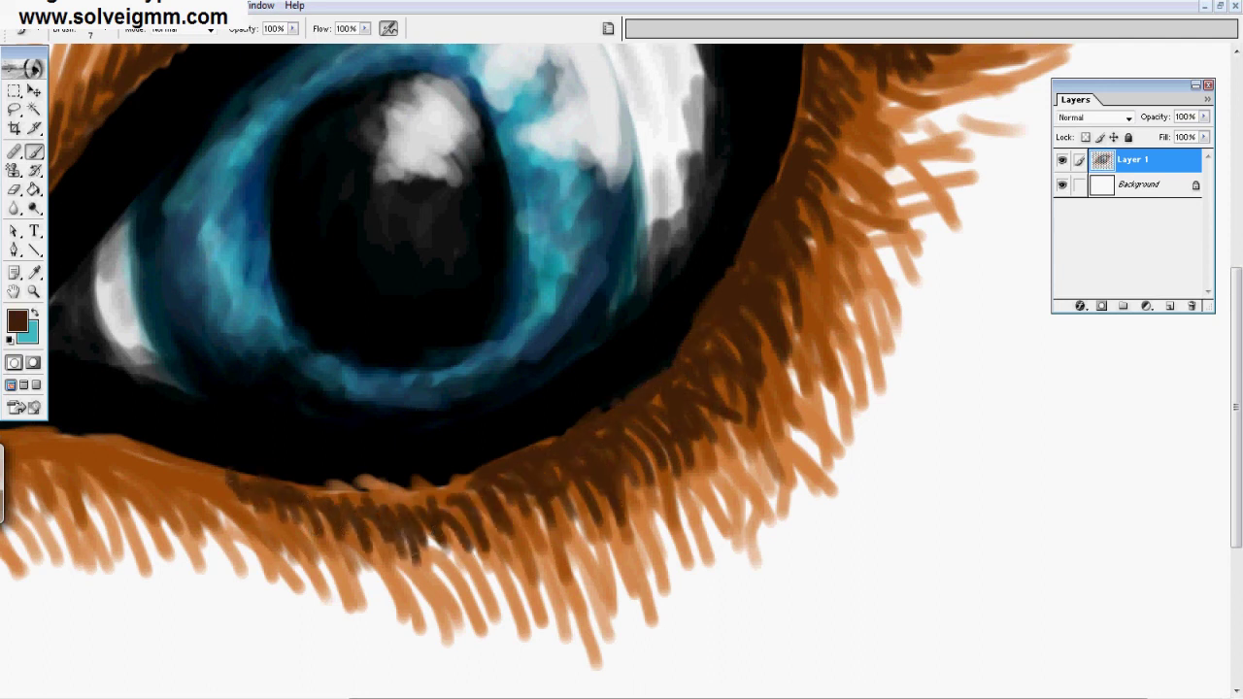
left_click_drag(444, 505, 474, 536)
left_click_drag(478, 509, 497, 536)
Step: Extend the very dark brown root strokes along the inner half of the lower lid
left_click_drag(641, 695, 401, 696)
left_click_drag(151, 530, 177, 543)
left_click_drag(159, 532, 225, 492)
mouse_move(222, 503)
left_mouse_down()
mouse_move(269, 476)
mouse_move(407, 456)
mouse_move(600, 534)
left_mouse_up()
mouse_move(158, 547)
left_mouse_down()
mouse_move(238, 490)
mouse_move(345, 468)
mouse_move(751, 499)
left_mouse_up()
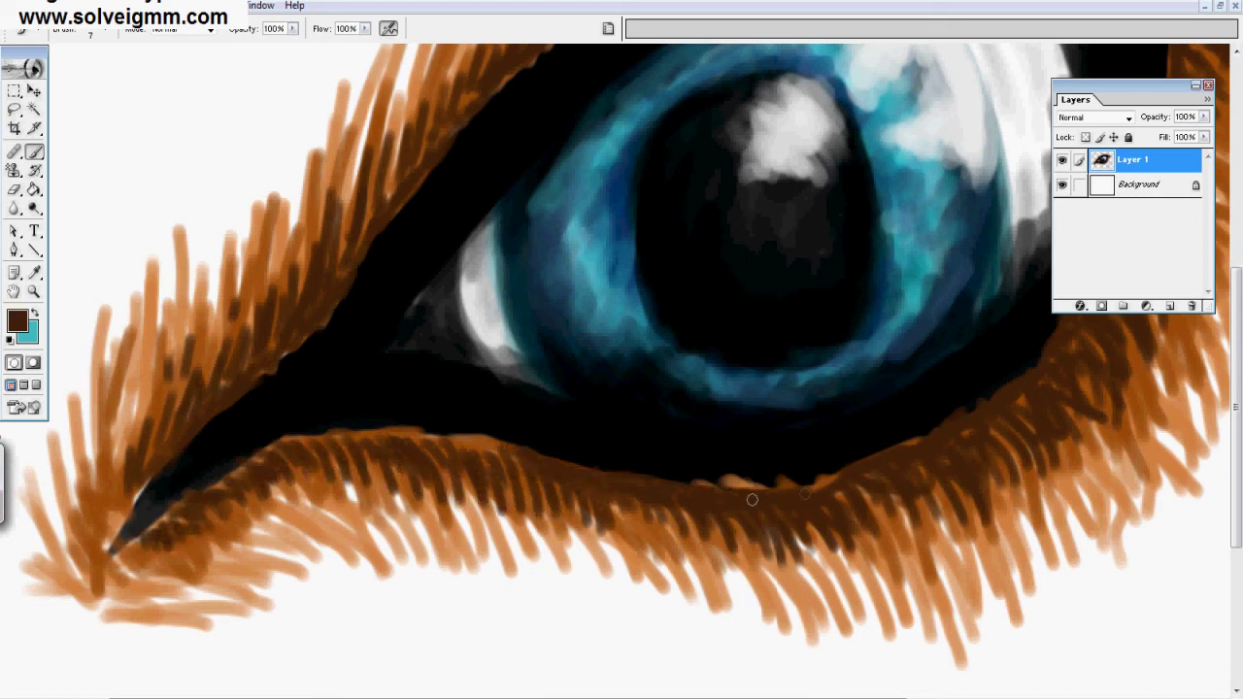
Step: Deepen the lower lid's root shading and add very dark brown strokes around the inner corner's tip
mouse_move(524, 464)
left_mouse_down()
mouse_move(445, 446)
mouse_move(360, 459)
left_mouse_up()
left_click_drag(246, 467, 171, 521)
left_click_drag(78, 512, 128, 505)
left_click_drag(102, 503, 118, 449)
left_click_drag(128, 554, 146, 600)
left_click_drag(141, 565, 177, 584)
left_click_drag(206, 534, 233, 566)
left_click_drag(279, 481, 295, 516)
left_click_drag(153, 540, 200, 573)
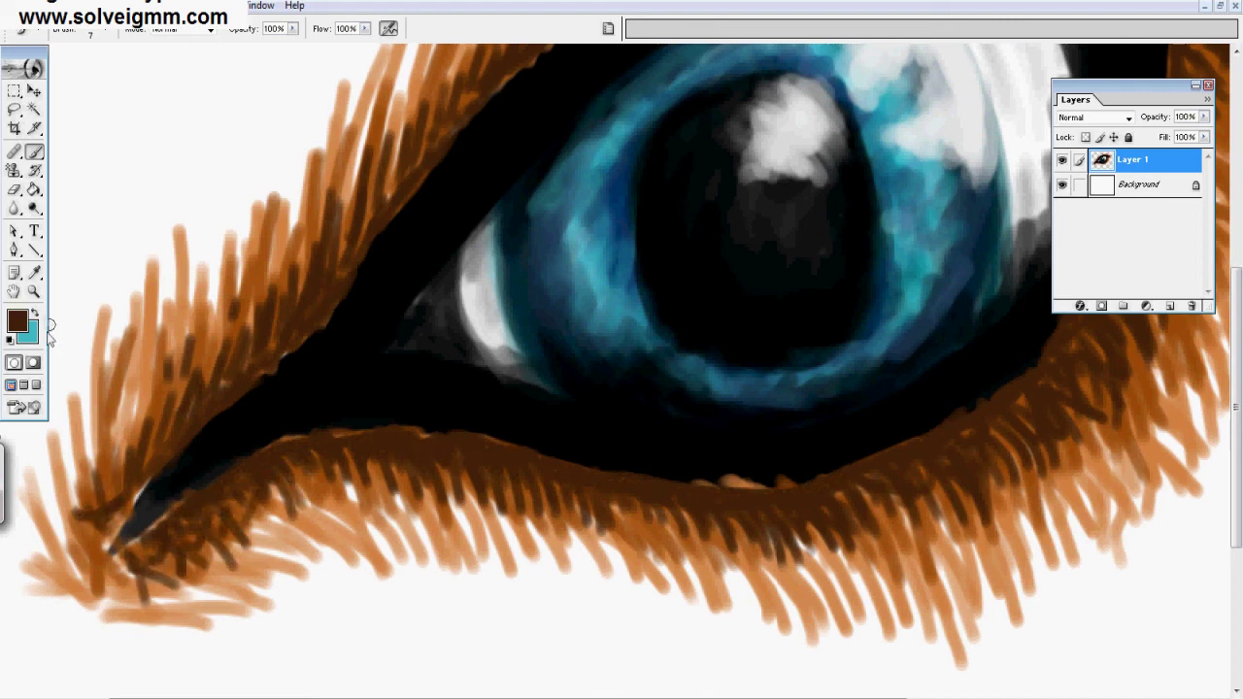
Step: Choose a light orange paint colour and reduce the brush size to 3 px
left_click(34, 291)
left_click(373, 28)
left_click(177, 435)
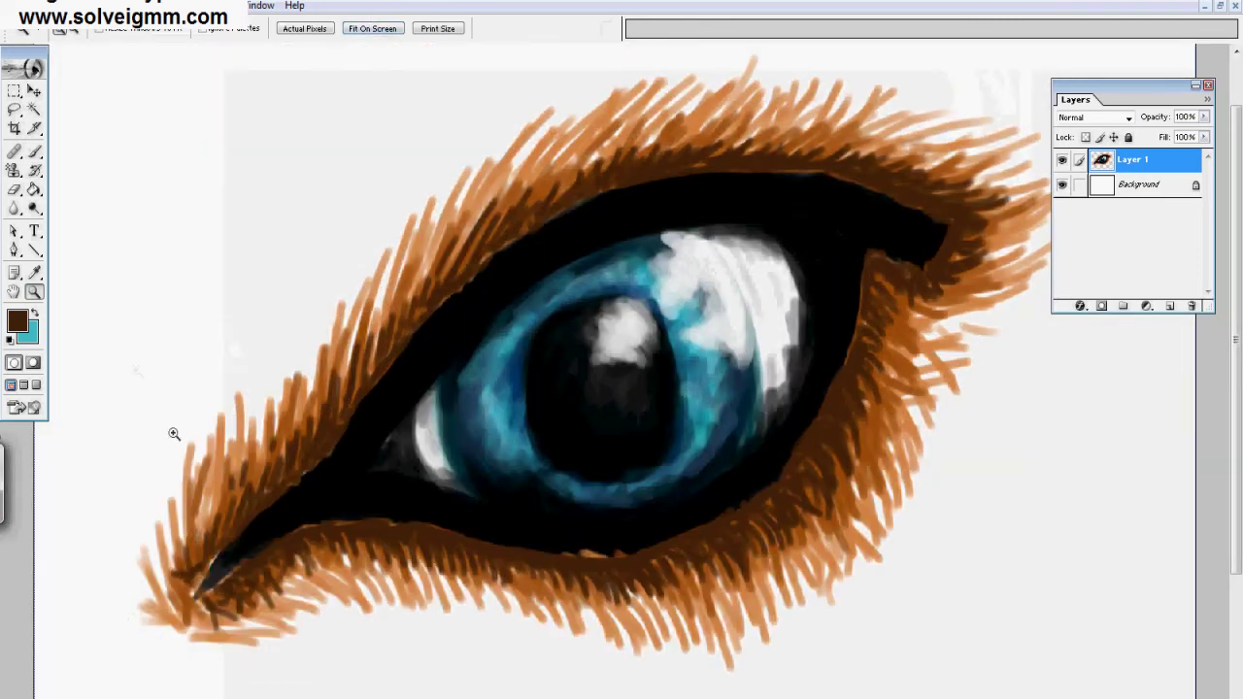
left_click(173, 434)
left_click(18, 321)
left_click(984, 377)
left_click(949, 337)
left_click(1149, 288)
key("Return")
key("b")
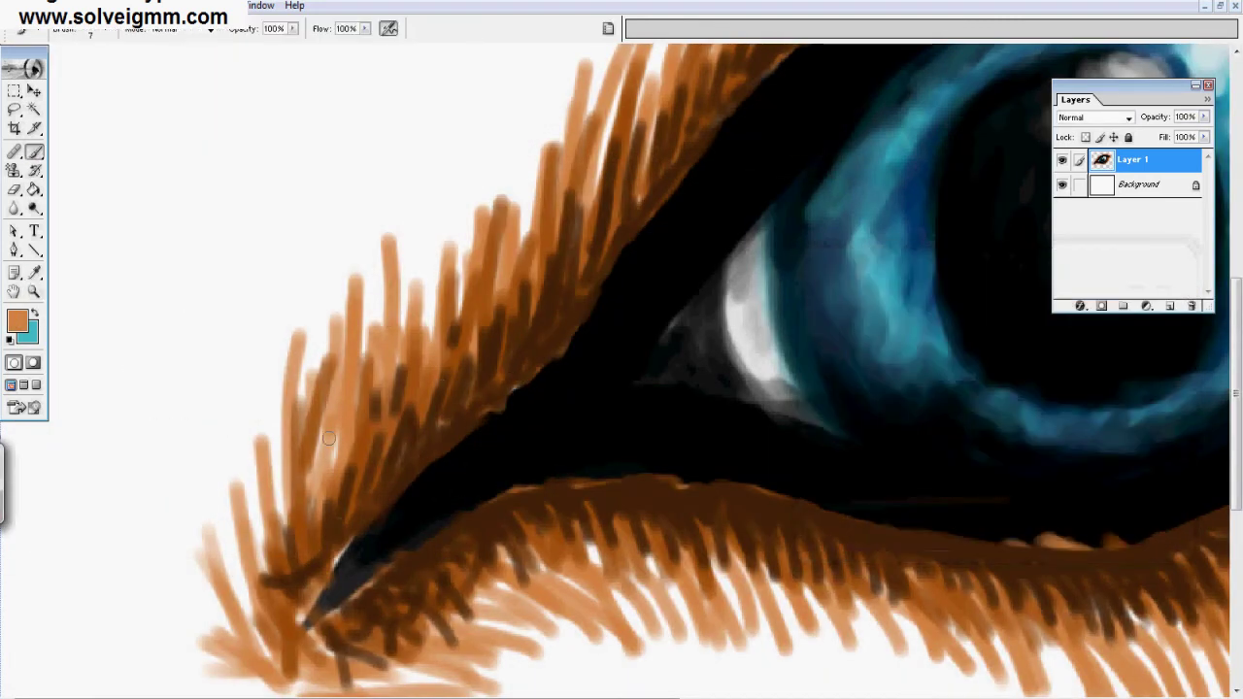
left_click(88, 34)
left_click_drag(21, 75, 22, 74)
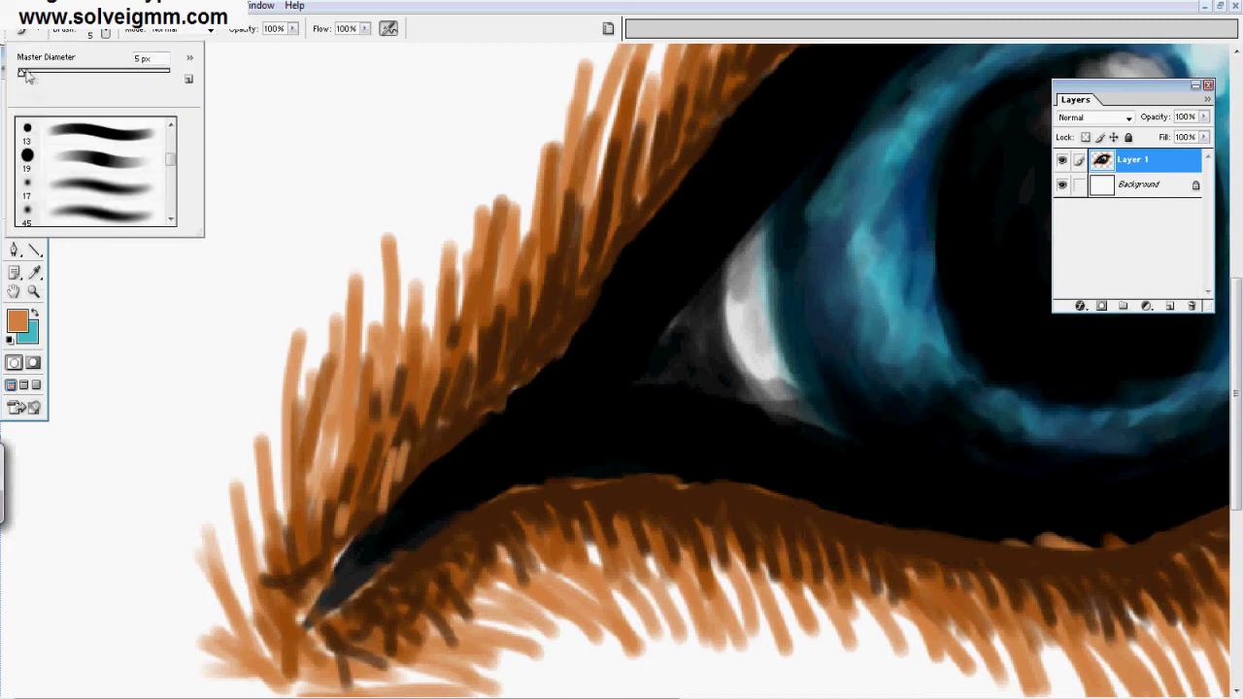
left_click_drag(20, 75, 20, 75)
Step: Paint thin light orange hairs over the dark fur roots above the inner part of the upper lid
left_click_drag(365, 502, 380, 452)
left_click_drag(424, 449, 511, 294)
left_click_drag(526, 369, 533, 287)
left_click_drag(555, 339, 585, 172)
left_click_drag(596, 277, 641, 123)
mouse_move(498, 390)
left_mouse_down()
mouse_move(505, 301)
mouse_move(529, 296)
mouse_move(536, 330)
mouse_move(427, 391)
left_mouse_up()
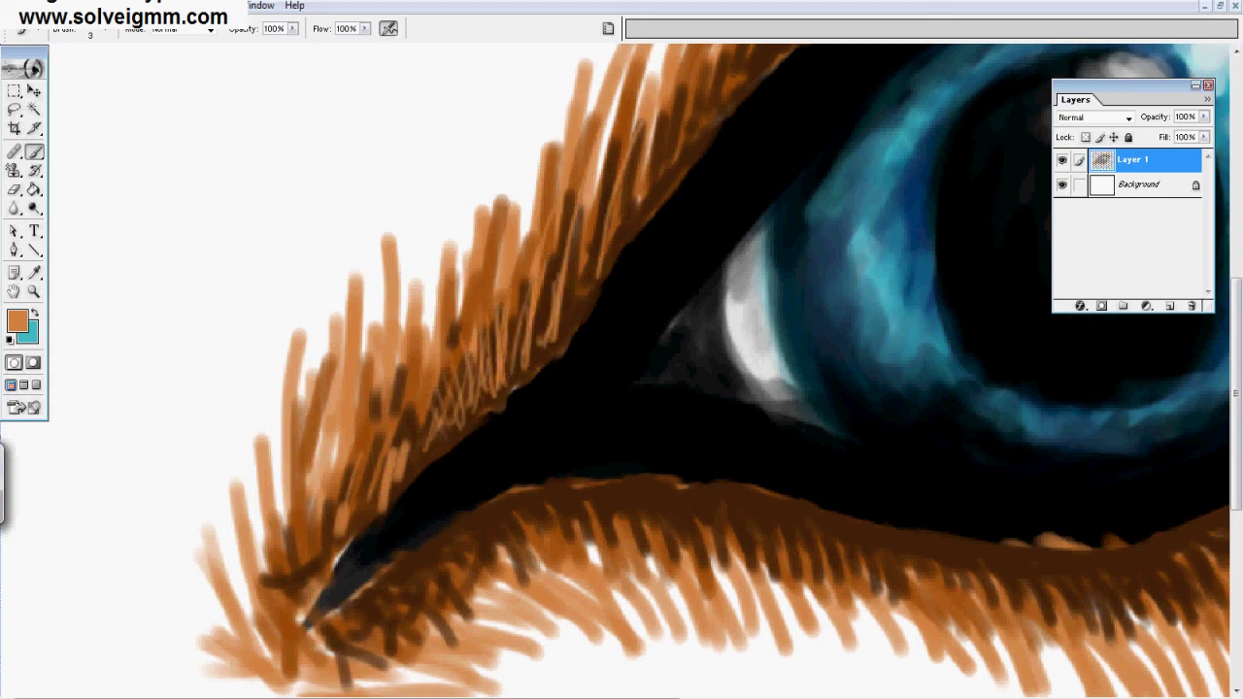
mouse_move(400, 483)
left_mouse_down()
mouse_move(536, 306)
mouse_move(597, 262)
left_mouse_up()
Step: Paint thin light orange hairs over the dark roots beneath the inner part of the lower lid
scroll(418, 285, "down", 5)
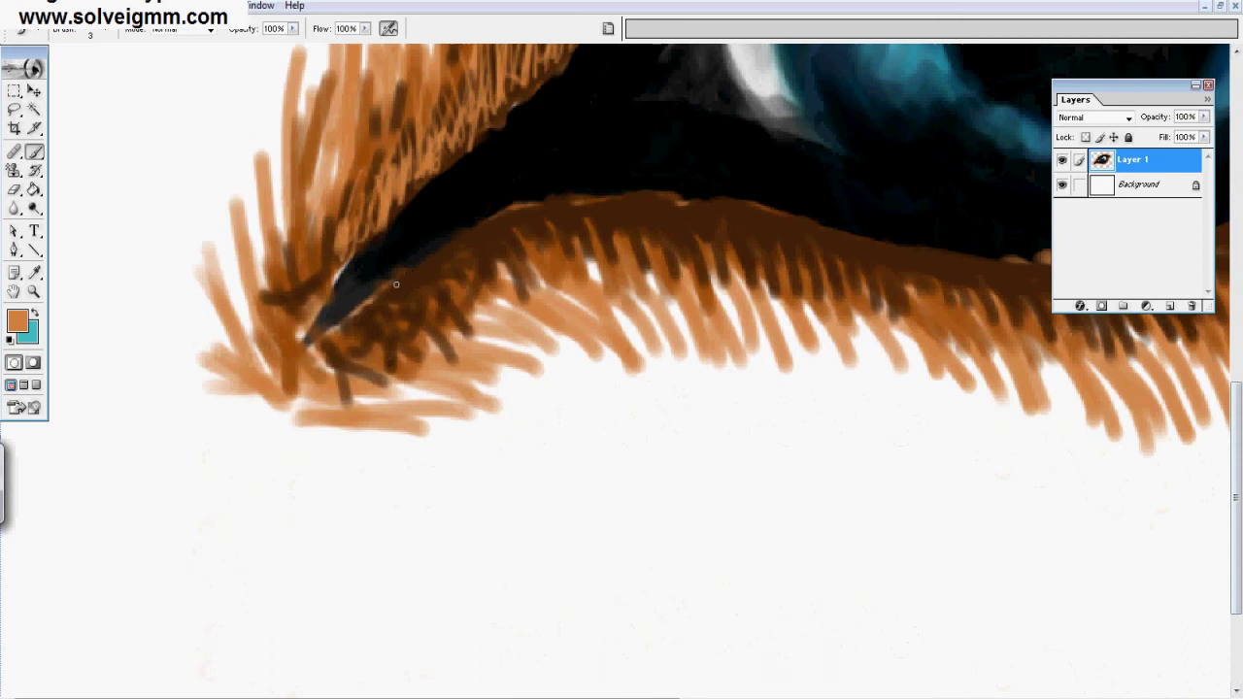
mouse_move(415, 293)
left_mouse_down()
mouse_move(486, 244)
mouse_move(618, 205)
left_mouse_up()
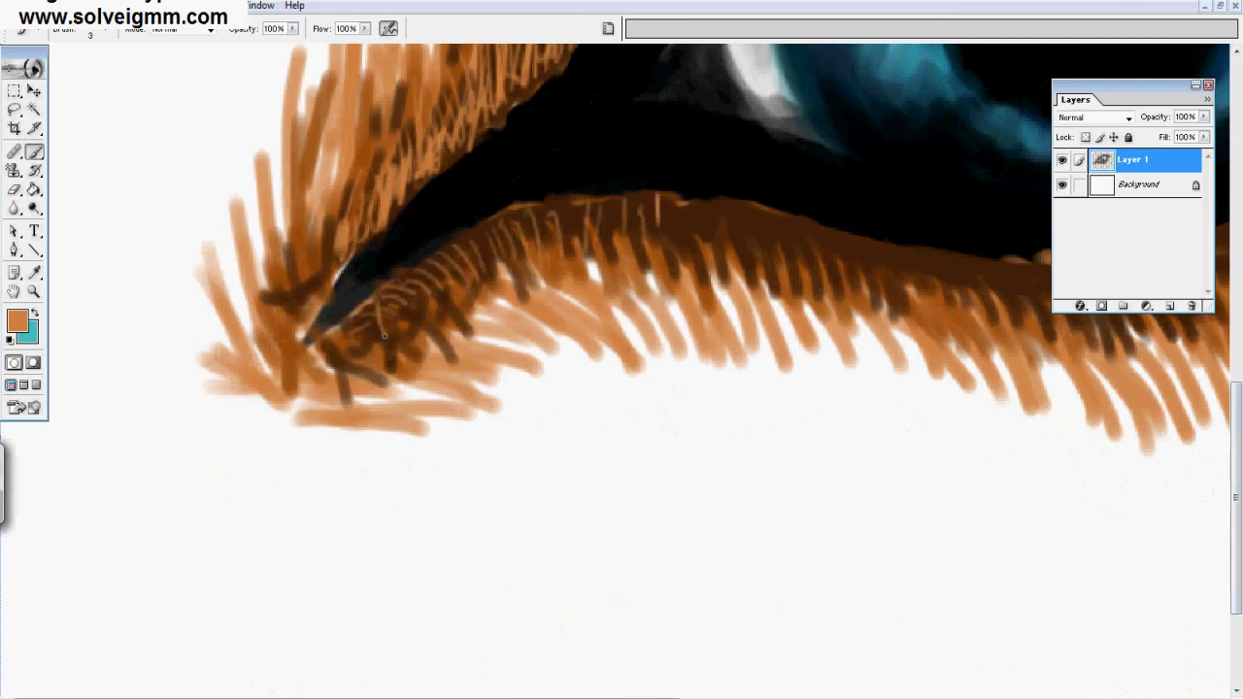
mouse_move(439, 293)
left_mouse_down()
mouse_move(503, 225)
mouse_move(598, 201)
mouse_move(649, 206)
left_mouse_up()
left_click_drag(524, 237, 502, 300)
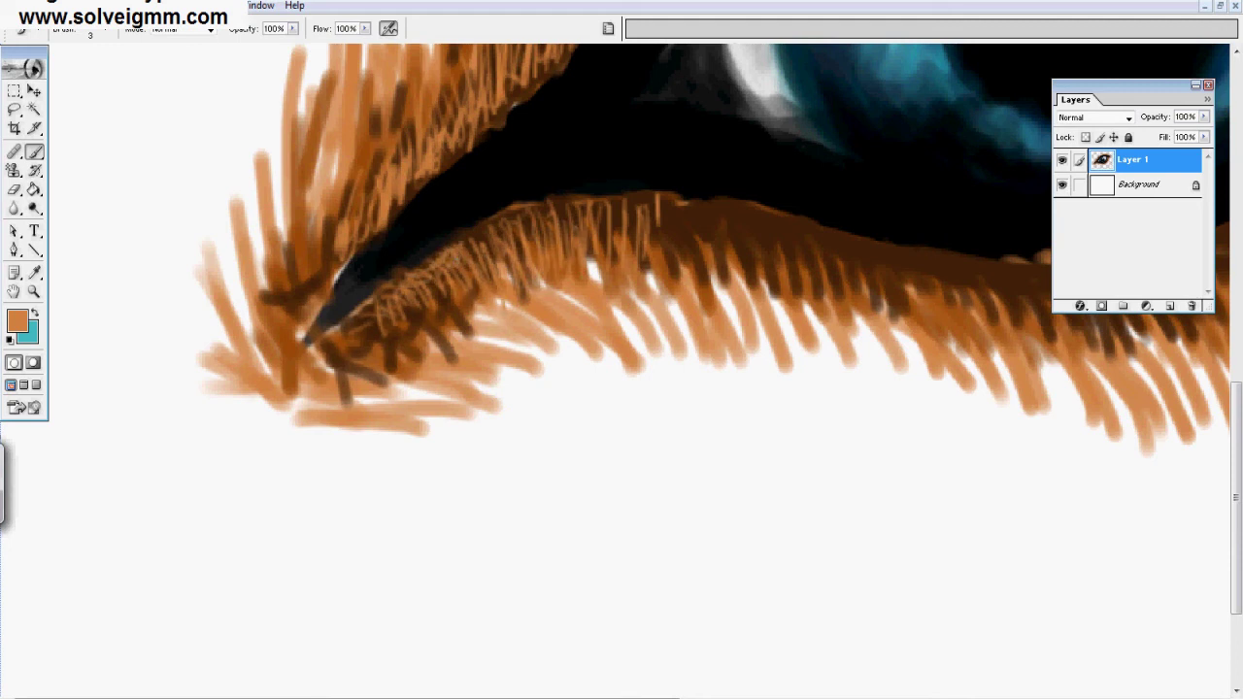
left_click_drag(550, 223, 374, 320)
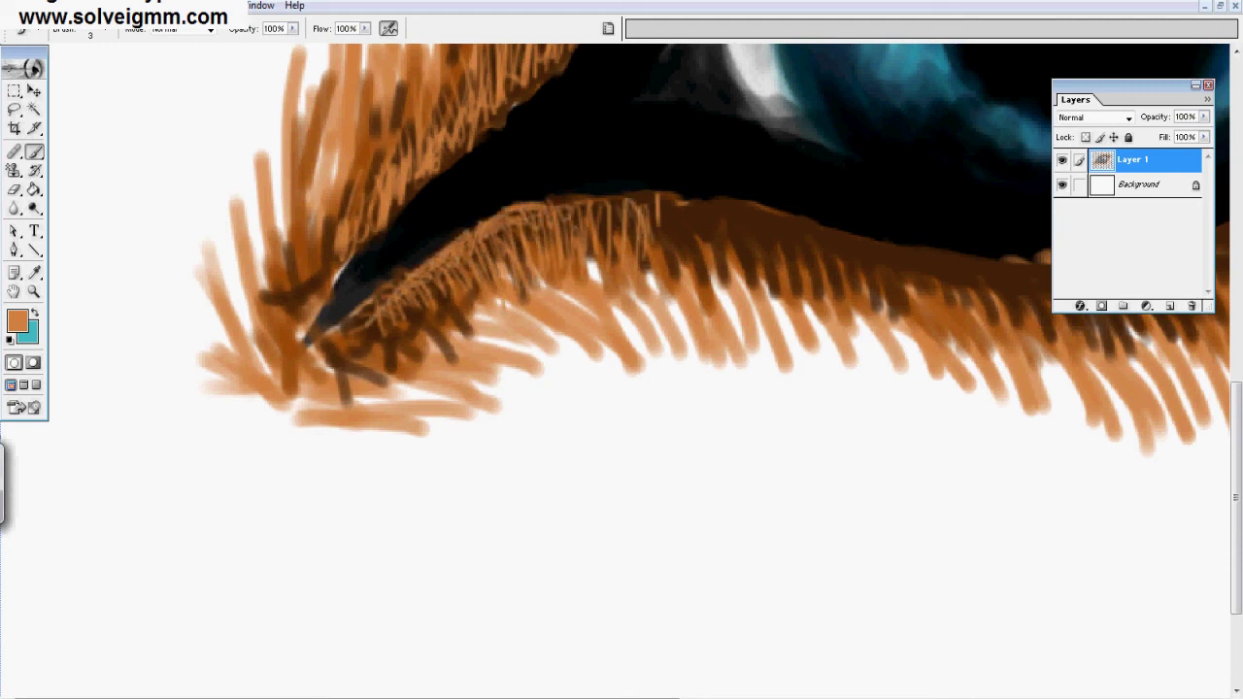
left_click_drag(326, 340, 467, 303)
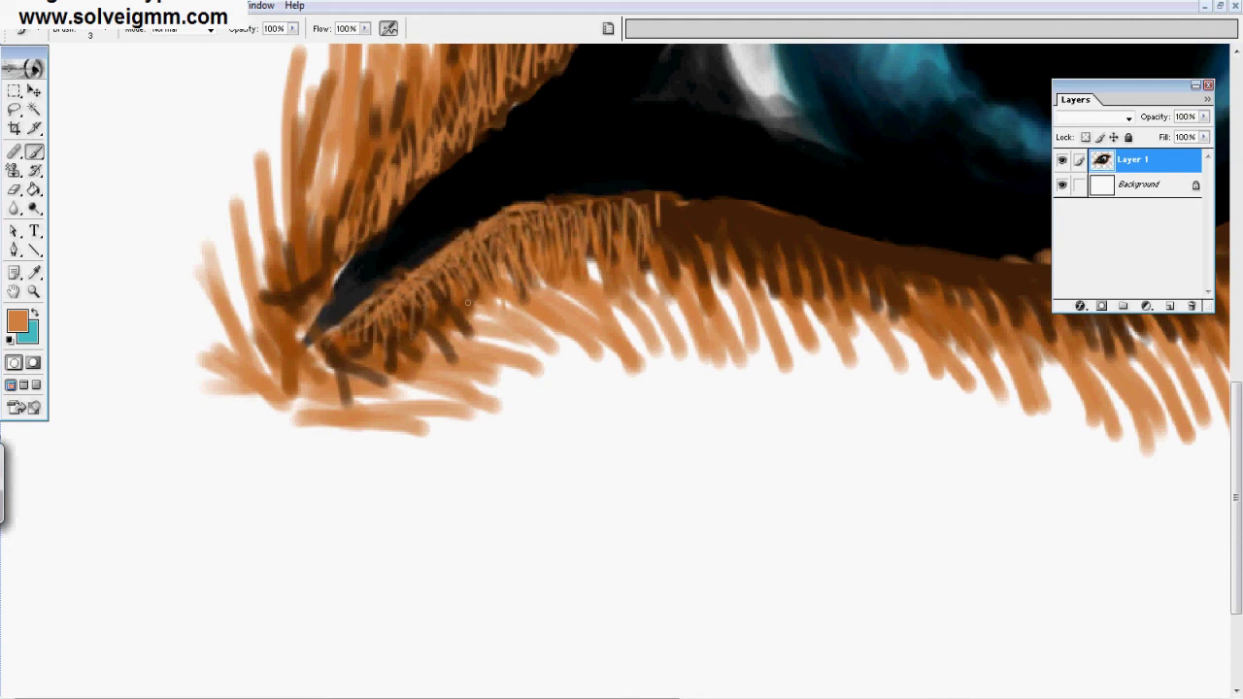
mouse_move(592, 194)
left_mouse_down()
mouse_move(680, 213)
mouse_move(717, 254)
left_mouse_up()
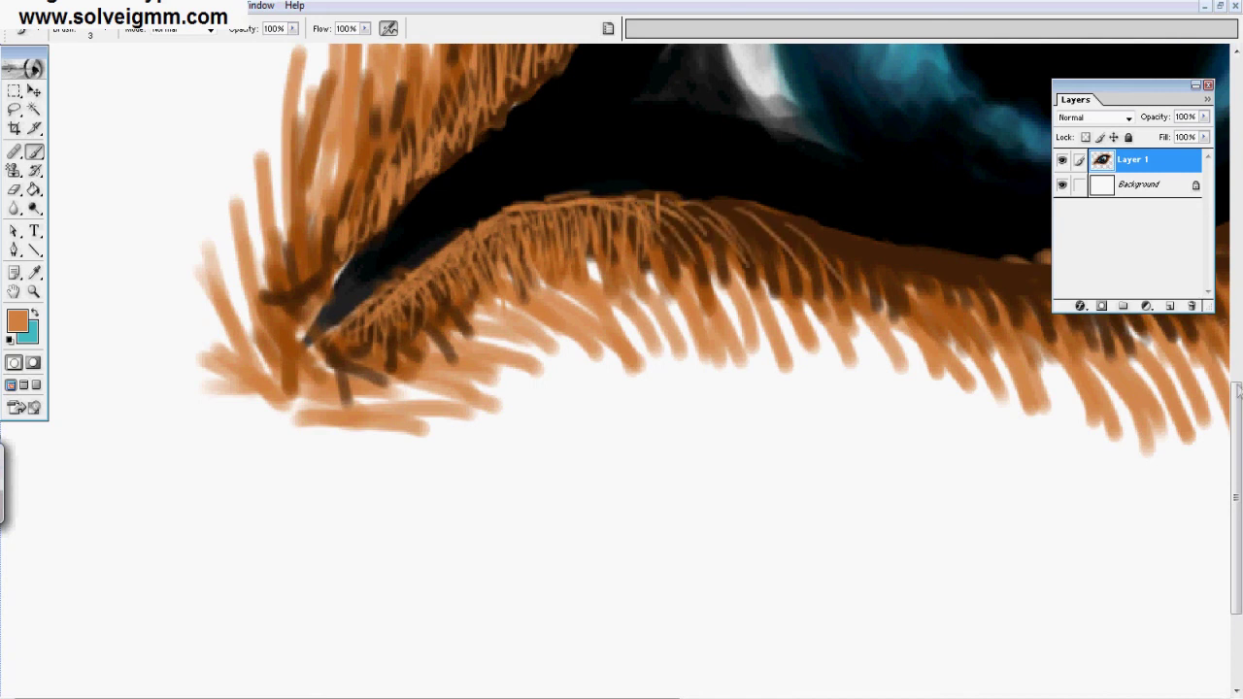
Step: Add fine light orange hairs over the dark roots along the middle of the lower lid
scroll(718, 369, "up", 5)
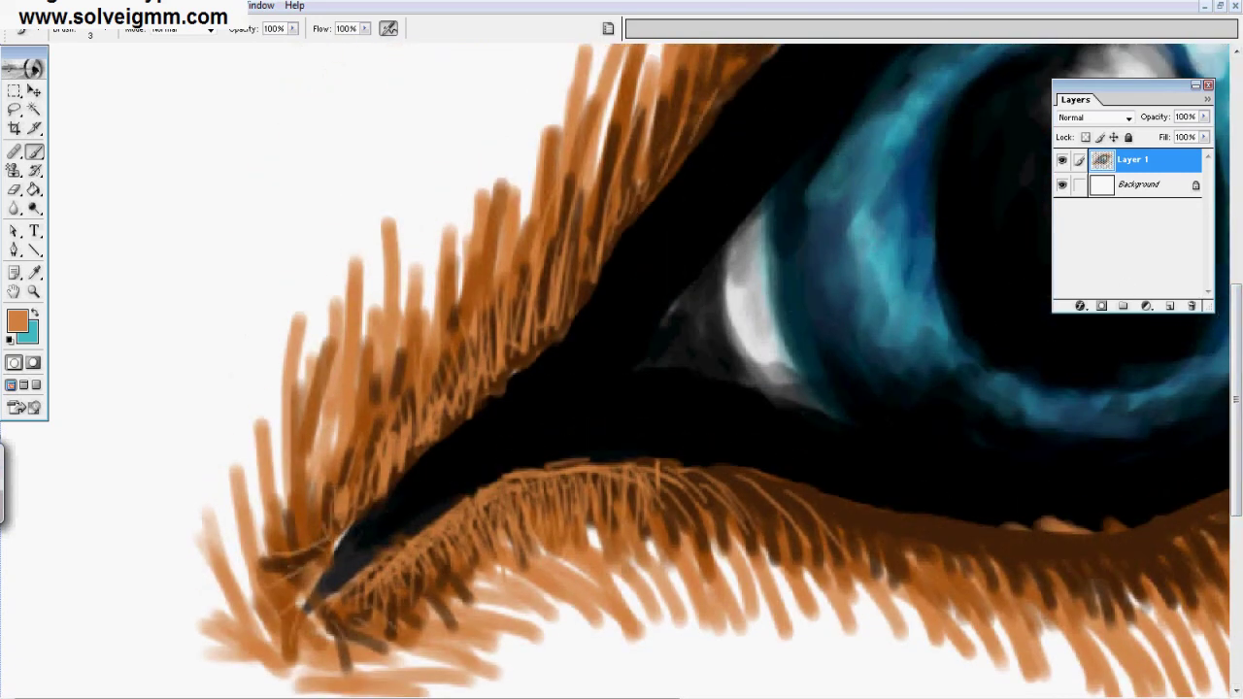
left_click_drag(546, 696, 791, 695)
left_click_drag(334, 505, 445, 556)
left_click_drag(437, 520, 501, 564)
left_click_drag(581, 546, 634, 596)
left_click_drag(620, 548, 668, 600)
left_click_drag(712, 536, 746, 577)
mouse_move(767, 525)
left_mouse_down()
mouse_move(896, 480)
mouse_move(956, 524)
left_mouse_up()
Step: Layer fine light orange hairs over the dark roots beneath the outer part of the lower lid
left_click_drag(779, 696, 1070, 695)
left_click_drag(336, 489, 375, 544)
left_click_drag(367, 464, 412, 535)
left_click_drag(393, 431, 440, 496)
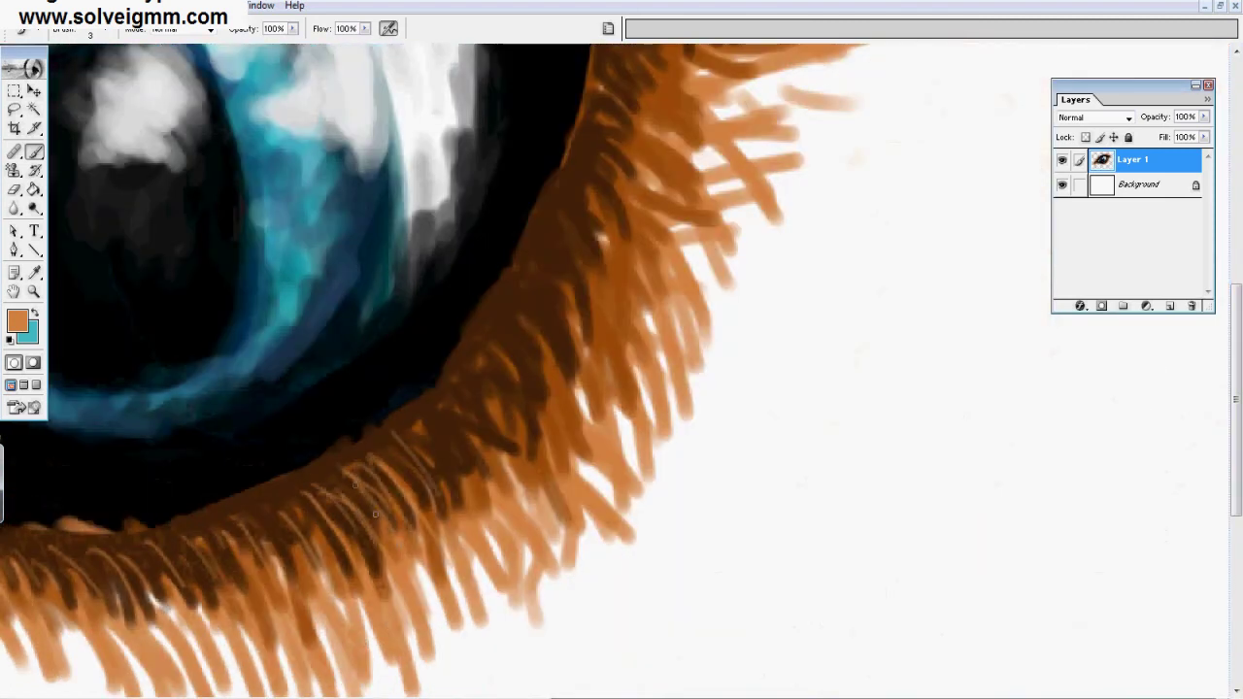
left_click_drag(328, 468, 378, 519)
left_click_drag(302, 475, 348, 532)
left_click_drag(314, 496, 359, 585)
left_click_drag(276, 538, 308, 641)
left_click_drag(254, 518, 307, 588)
left_click_drag(272, 488, 318, 563)
left_click_drag(282, 480, 330, 561)
left_click_drag(384, 437, 447, 523)
left_click_drag(242, 507, 303, 559)
Step: Carry the thin light orange hairs up the dark fur roots on the eye's outer side
left_click_drag(390, 444, 518, 451)
mouse_move(406, 398)
left_mouse_down()
mouse_move(530, 443)
mouse_move(457, 456)
mouse_move(573, 359)
mouse_move(621, 286)
mouse_move(671, 299)
mouse_move(548, 243)
mouse_move(457, 384)
mouse_move(577, 194)
mouse_move(631, 165)
left_mouse_up()
left_click_drag(579, 212, 652, 244)
left_click_drag(578, 243, 640, 285)
scroll(621, 282, "up", 1)
left_click_drag(303, 499, 368, 577)
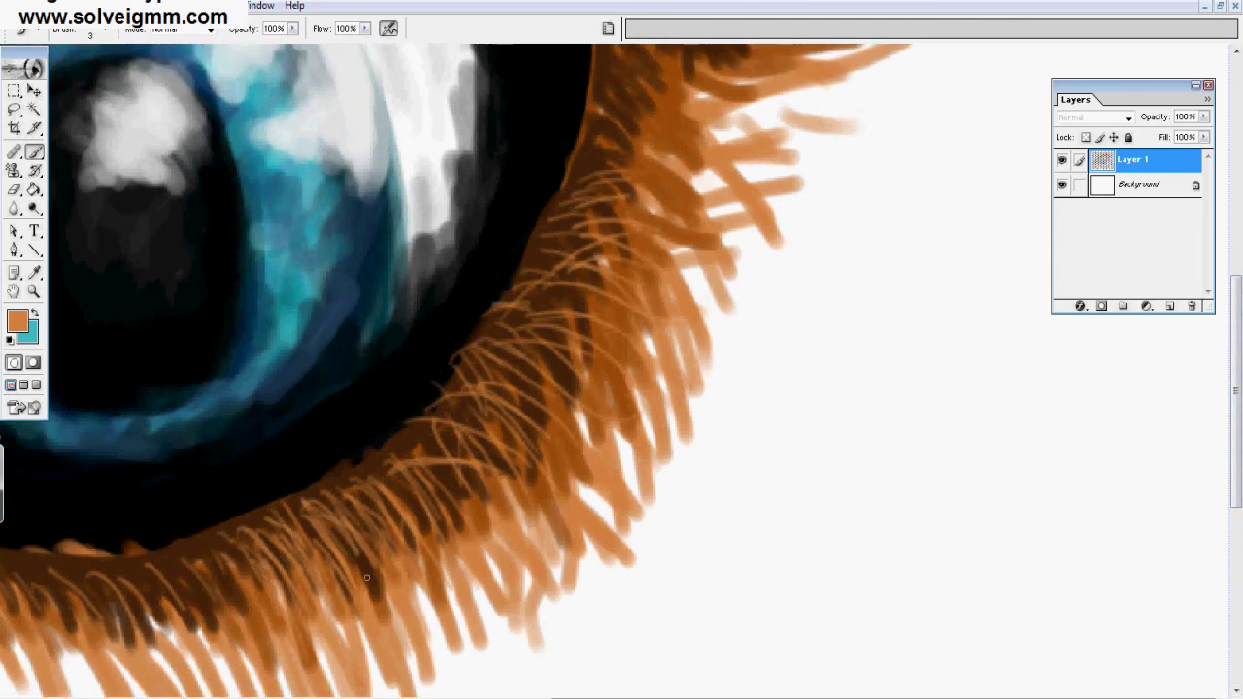
Step: Paint thin light orange hairs over the dark roots above the outer end of the upper lid
key("z")
key("ctrl+0")
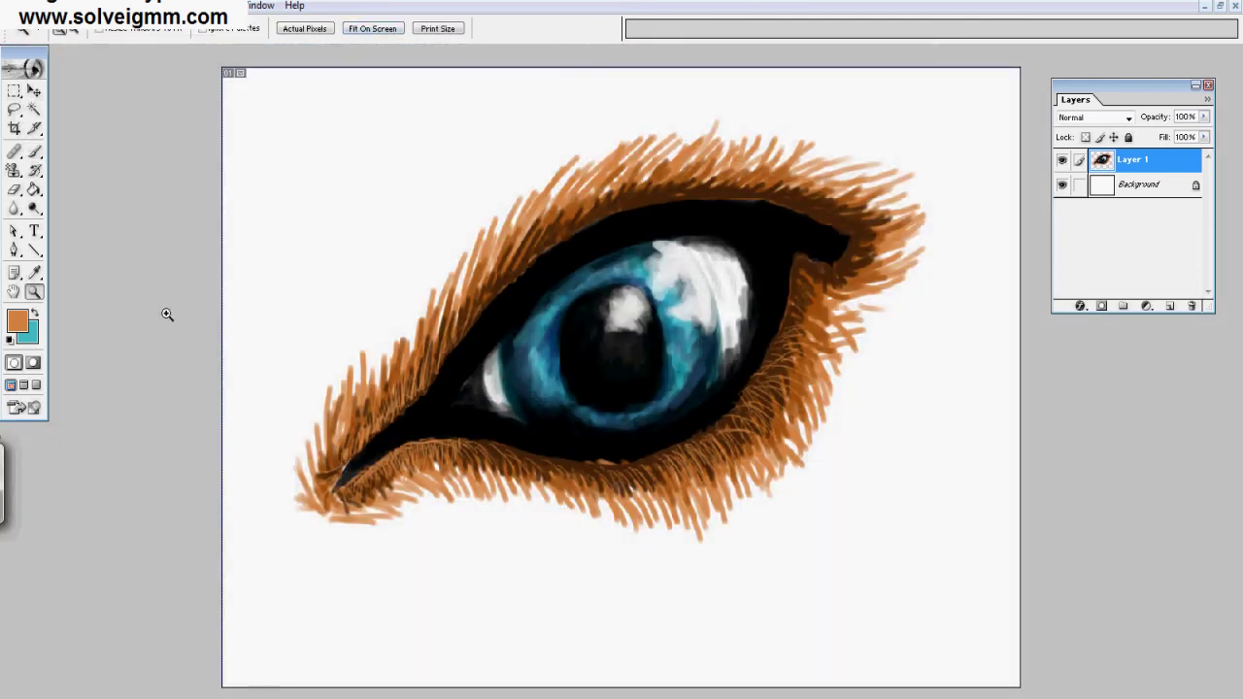
left_click_drag(757, 160, 934, 336)
left_click(35, 152)
left_click_drag(362, 198, 429, 158)
left_click_drag(398, 210, 455, 171)
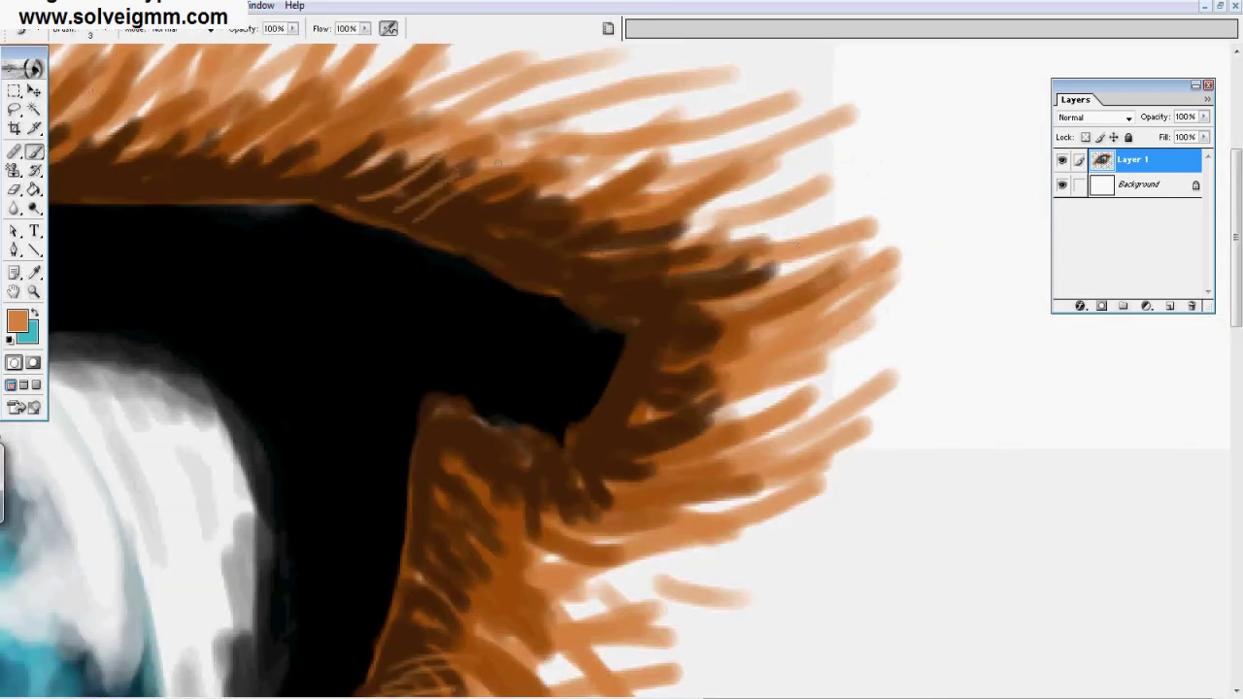
left_click_drag(442, 220, 483, 191)
left_click_drag(468, 226, 556, 197)
left_click_drag(492, 250, 682, 232)
left_click_drag(586, 282, 754, 270)
left_click_drag(493, 239, 611, 200)
left_click_drag(335, 206, 426, 155)
left_click_drag(424, 229, 546, 206)
left_click_drag(490, 256, 633, 243)
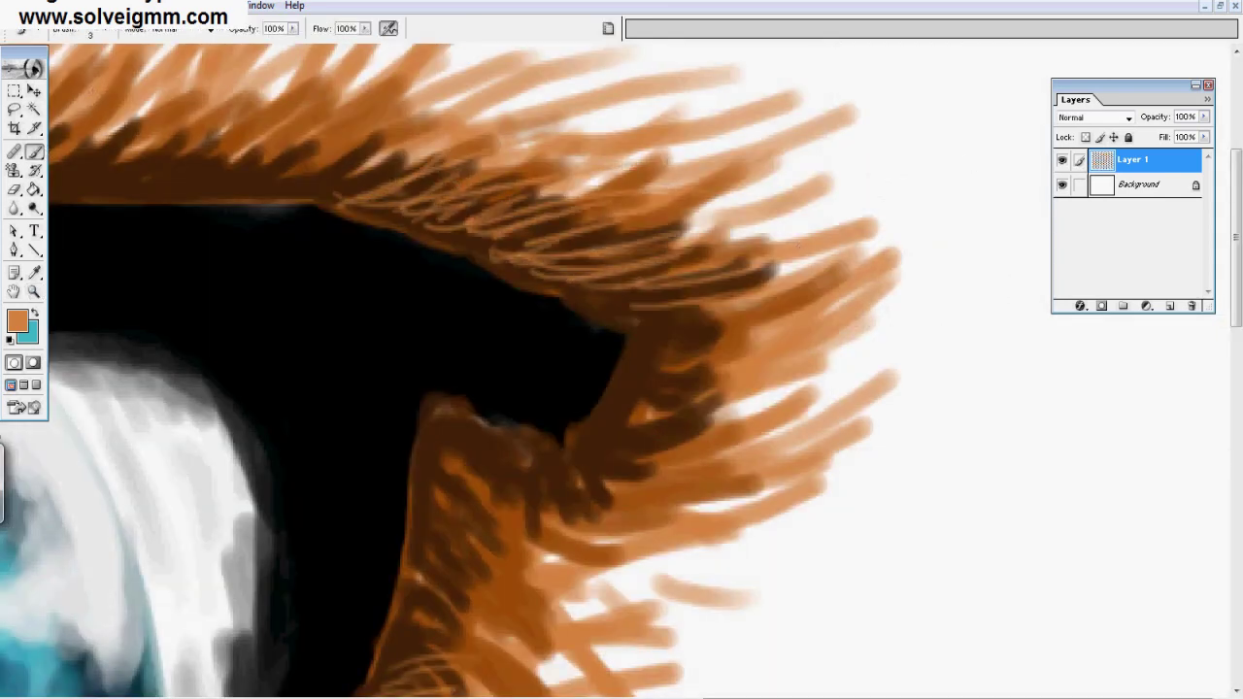
Step: Add thin light orange hairs over the dark fur around the outline's pointed outer corner
left_click_drag(586, 309, 699, 302)
left_click_drag(619, 336, 716, 339)
left_click_drag(592, 430, 703, 446)
mouse_move(611, 378)
left_mouse_down()
mouse_move(709, 369)
mouse_move(640, 367)
left_mouse_up()
Step: Layer curved light orange hairs over the dark fur beneath the outer corner and down the eye's outer edge
mouse_move(543, 442)
left_mouse_down()
mouse_move(457, 480)
mouse_move(442, 539)
left_mouse_up()
left_click_drag(519, 573, 441, 587)
left_click_drag(505, 606, 408, 636)
left_click_drag(456, 437, 417, 490)
left_click_drag(437, 509, 428, 539)
left_click_drag(400, 608, 468, 576)
left_click_drag(373, 684, 428, 631)
left_click_drag(401, 502, 479, 481)
left_click_drag(460, 417, 595, 472)
mouse_move(522, 461)
left_mouse_down()
mouse_move(754, 396)
mouse_move(468, 514)
left_mouse_up()
left_click_drag(451, 503, 497, 575)
left_click_drag(611, 289, 771, 273)
left_click_drag(957, 697, 709, 697)
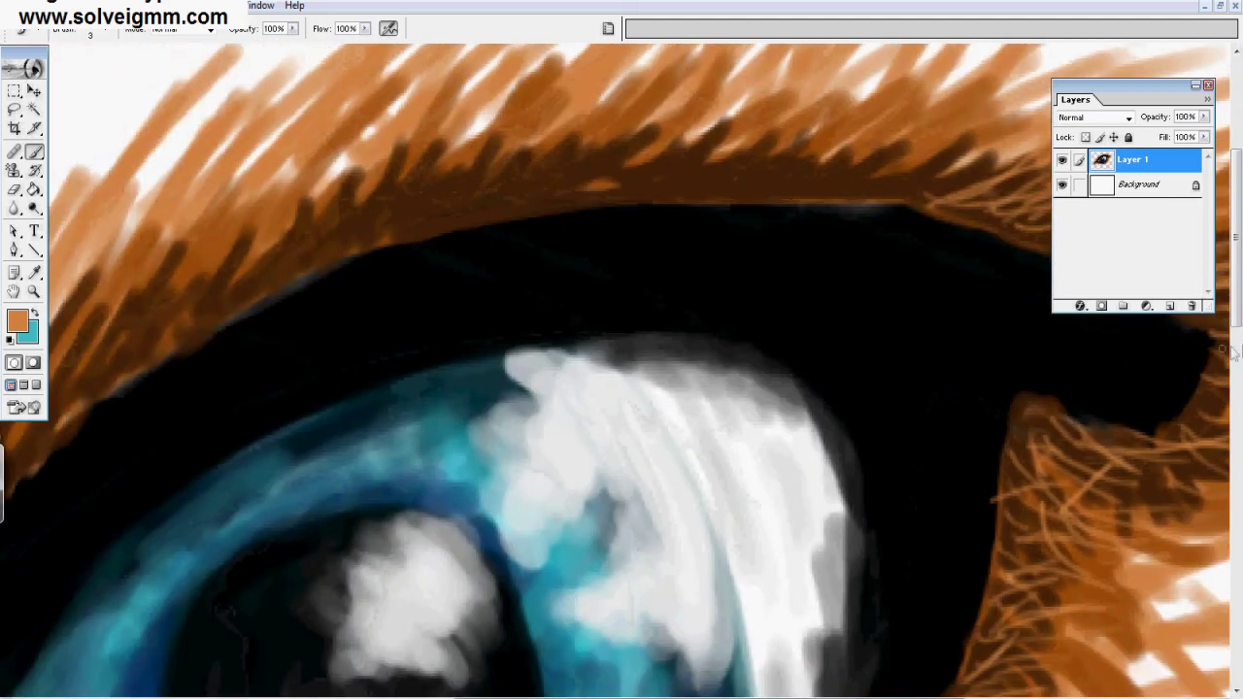
Step: Paint thin light orange hairs over the dark roots above the middle and outer part of the upper lid
left_click_drag(1236, 238, 1236, 150)
left_click_drag(559, 515, 608, 453)
left_click_drag(586, 493, 650, 436)
left_click_drag(623, 498, 686, 452)
left_click_drag(675, 499, 718, 469)
left_click_drag(704, 514, 788, 433)
left_click_drag(771, 492, 840, 415)
left_click_drag(816, 500, 971, 437)
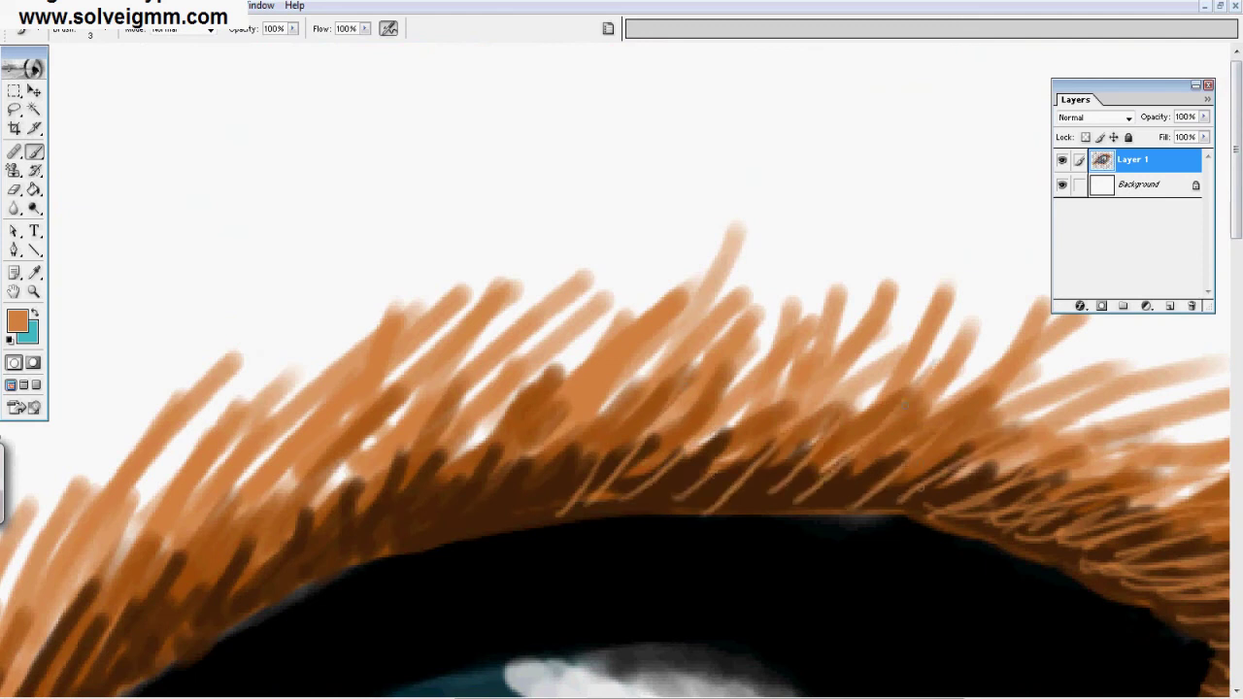
left_click_drag(927, 490, 995, 461)
left_click_drag(602, 515, 767, 446)
mouse_move(884, 505)
left_mouse_down()
mouse_move(765, 481)
mouse_move(779, 437)
left_mouse_up()
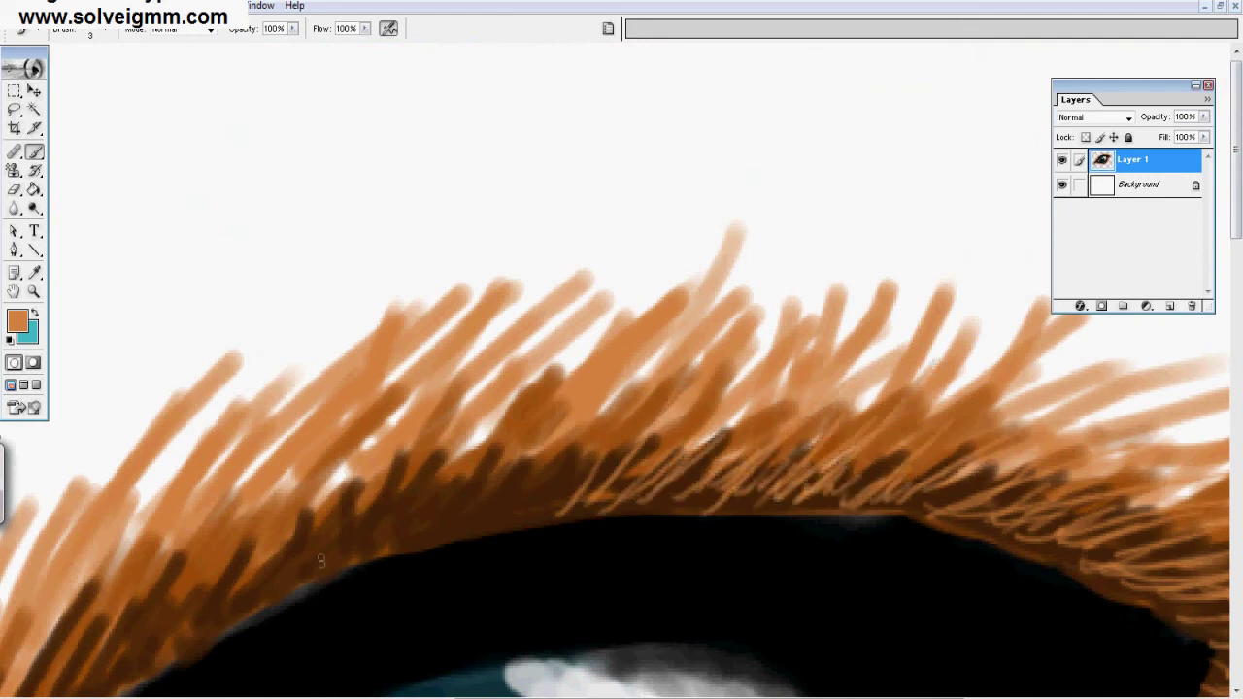
Step: Continue the thin light orange hairs over the dark roots above the upper lid's inner half
left_click_drag(327, 572, 371, 484)
left_click_drag(362, 558, 398, 456)
left_click_drag(400, 545, 439, 448)
left_click_drag(440, 532, 483, 418)
left_click_drag(473, 531, 520, 406)
left_click_drag(513, 513, 545, 449)
left_click_drag(564, 510, 598, 433)
left_click_drag(501, 522, 537, 456)
left_click_drag(493, 526, 468, 464)
left_click_drag(427, 538, 396, 491)
mouse_move(337, 569)
left_mouse_down()
mouse_move(366, 524)
mouse_move(431, 510)
left_mouse_up()
mouse_move(517, 524)
left_mouse_down()
mouse_move(563, 451)
mouse_move(662, 391)
left_mouse_up()
left_click_drag(516, 442, 550, 390)
left_click_drag(328, 554, 359, 480)
left_click_drag(300, 580, 321, 495)
left_click_drag(279, 576, 287, 511)
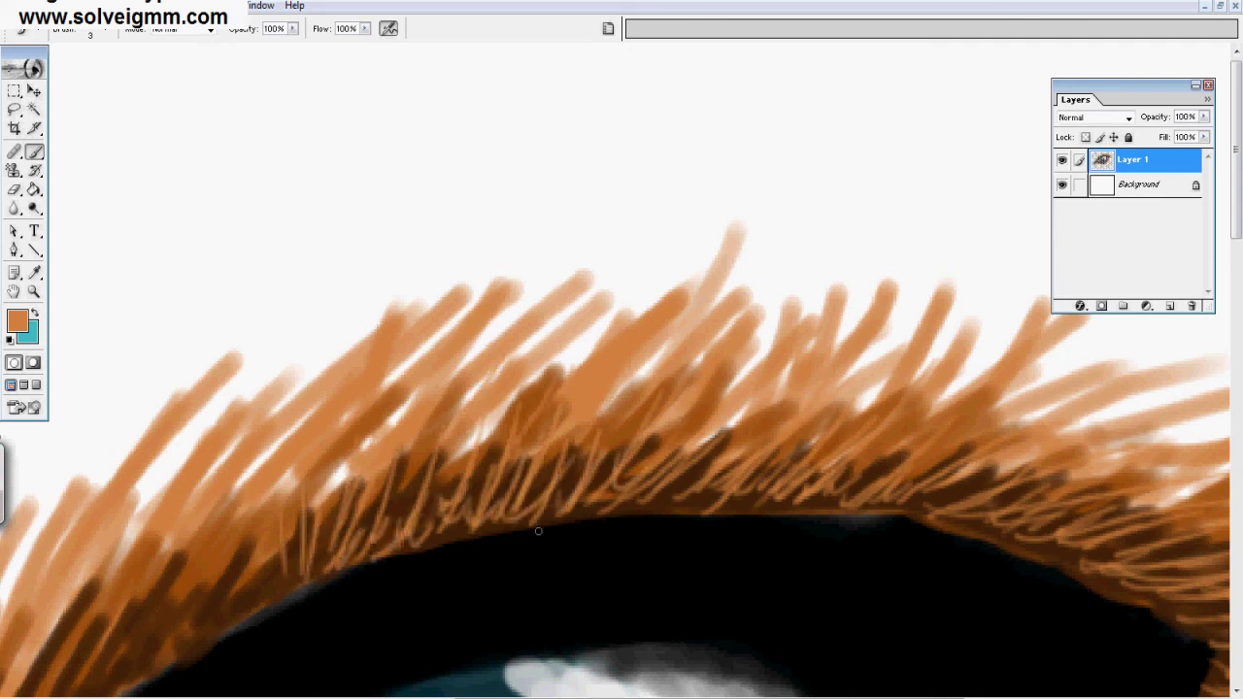
Step: Paint thin light orange hairs over the dark fur roots along the upper lid's slope down to the inner corner
left_click_drag(621, 698, 482, 697)
left_click_drag(1235, 150, 1235, 269)
left_click_drag(143, 570, 170, 433)
left_click_drag(152, 570, 173, 457)
left_click_drag(181, 507, 215, 417)
left_click_drag(216, 464, 242, 366)
left_click_drag(269, 416, 292, 315)
left_click_drag(175, 528, 229, 411)
left_click_drag(300, 383, 362, 252)
left_click_drag(381, 313, 411, 182)
left_click_drag(458, 250, 474, 178)
left_click_drag(317, 356, 342, 281)
left_click_drag(282, 399, 466, 199)
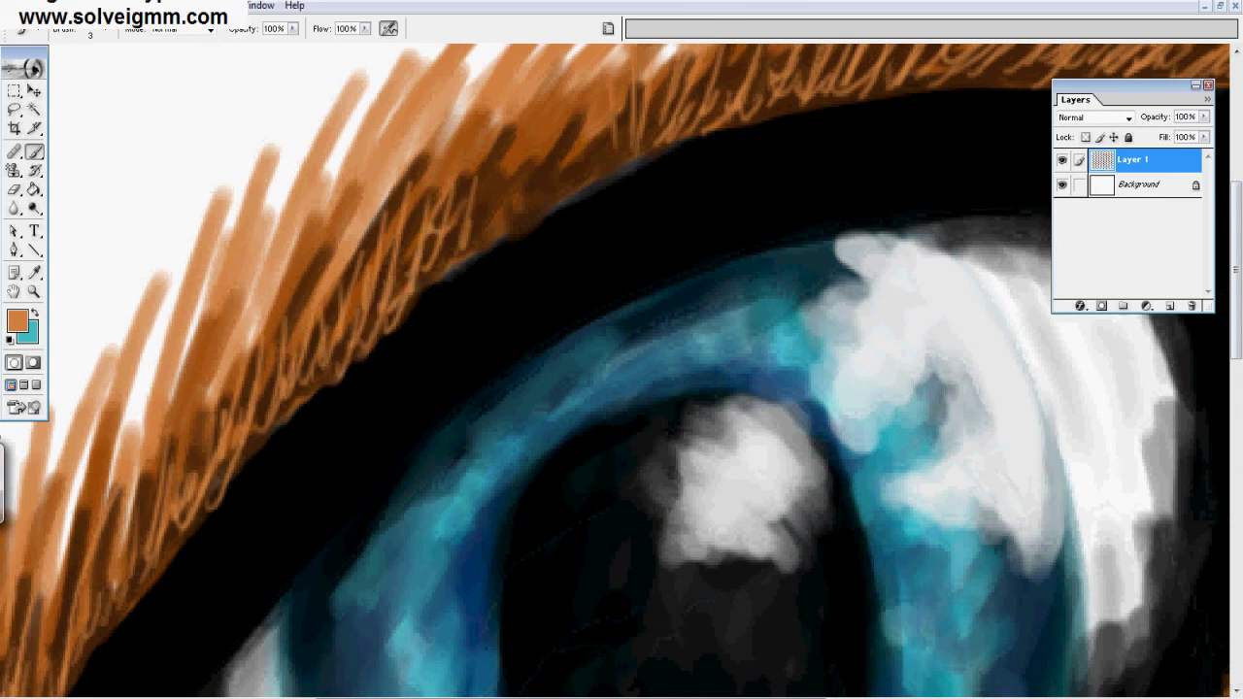
Step: Thicken the light orange hairs on the upper lid's inner slope with more fine strokes, and show the whole eye
left_click_drag(456, 253, 583, 102)
left_click_drag(485, 223, 631, 83)
left_click_drag(398, 175, 228, 423)
left_click_drag(160, 511, 218, 343)
mouse_move(243, 395)
left_mouse_down()
mouse_move(344, 229)
mouse_move(434, 161)
left_mouse_up()
left_click(34, 292)
left_click_drag(95, 135, 250, 217)
left_click(379, 28)
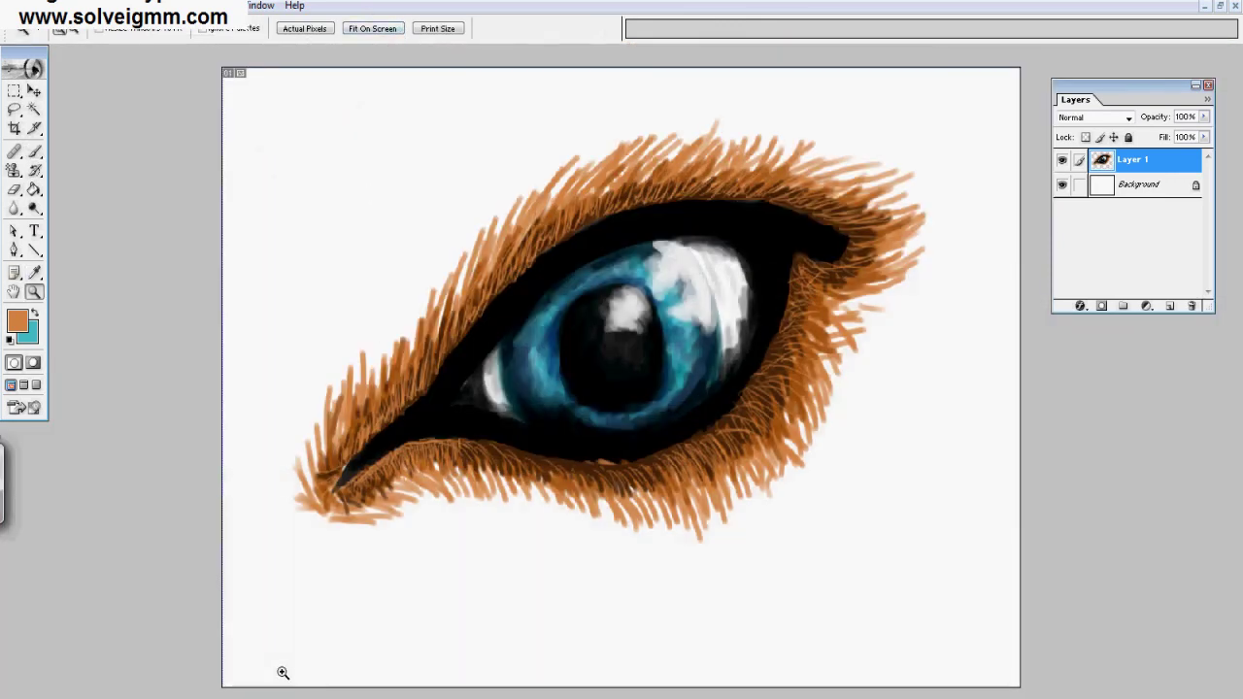
Step: Set the foreground colour to dark brown and paint short fine hairs in the fur above and below the inner corner
left_click_drag(279, 564, 631, 274)
left_click(17, 321)
left_click(1000, 423)
left_click(1149, 288)
mouse_move(159, 636)
left_mouse_down()
mouse_move(797, 235)
mouse_move(786, 236)
left_mouse_up()
key("b")
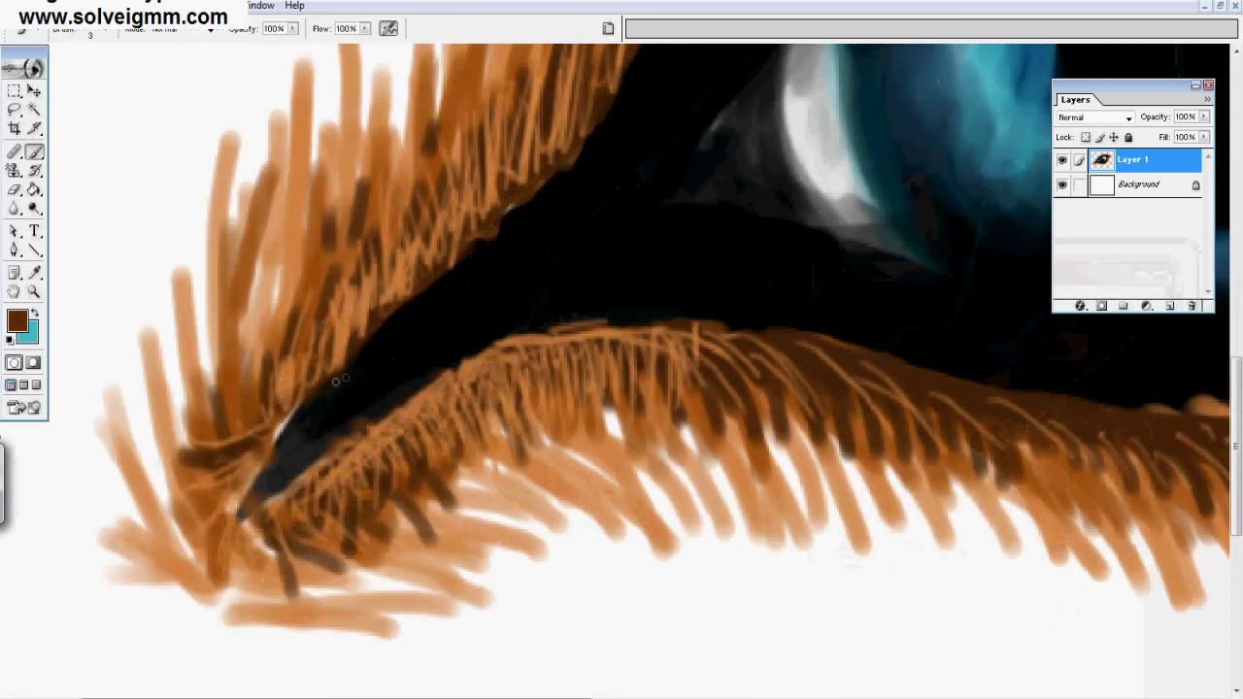
left_click_drag(388, 299, 411, 236)
left_click_drag(432, 255, 446, 213)
left_click_drag(454, 234, 478, 185)
left_click_drag(347, 440, 370, 463)
left_click_drag(431, 393, 460, 429)
left_click_drag(491, 361, 506, 397)
left_click_drag(540, 344, 563, 386)
left_click_drag(606, 348, 617, 386)
Step: Set the foreground colour to a near-black brown and paint thin dark hairs in the fur above the inner corner
left_click(17, 321)
left_click(941, 477)
left_click(1146, 288)
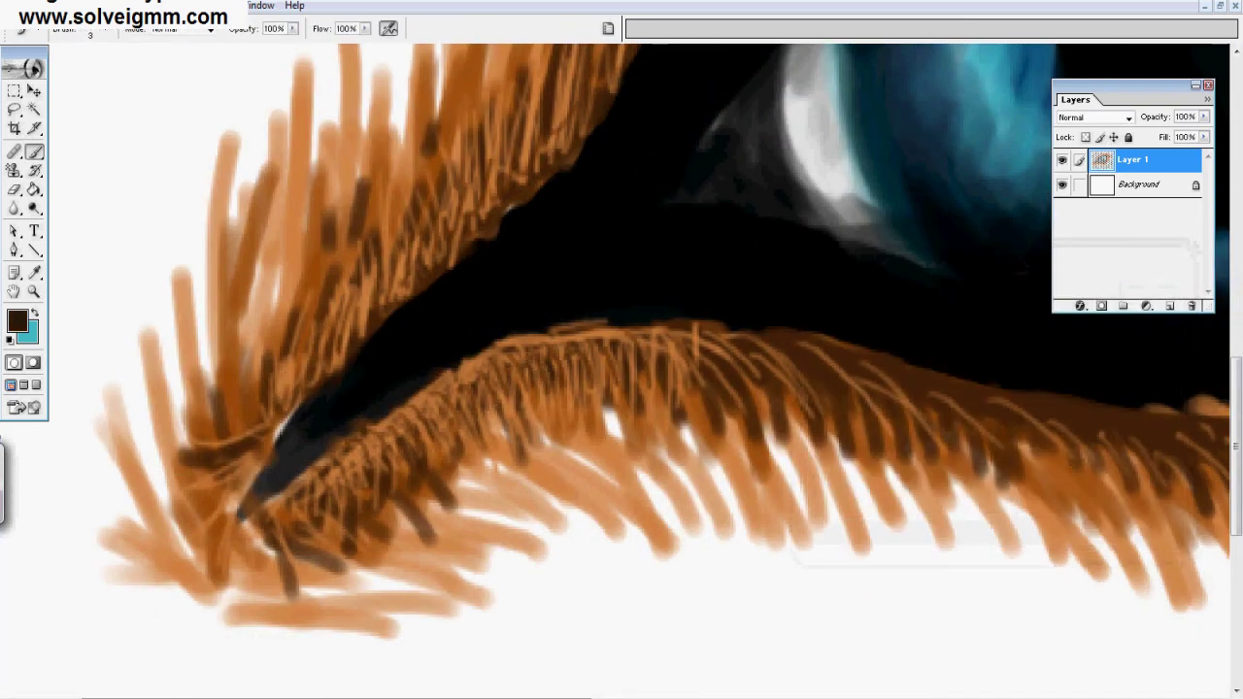
left_click_drag(316, 364, 336, 282)
left_click_drag(355, 330, 409, 165)
left_click_drag(431, 258, 439, 138)
left_click_drag(548, 162, 561, 90)
left_click_drag(241, 433, 254, 294)
left_click_drag(259, 380, 277, 264)
left_click_drag(337, 308, 354, 171)
Step: Add thin near-black hairs to the fur beneath the lower lid
left_click_drag(935, 396, 1003, 448)
left_click_drag(1011, 406, 1049, 437)
left_click_drag(451, 697, 703, 697)
left_click_drag(530, 447, 579, 511)
left_click_drag(714, 458, 771, 522)
left_click_drag(835, 382, 899, 455)
left_click_drag(1082, 345, 1103, 382)
Step: Add thin near-black hairs among the light ones along the eye's outer lower edge
left_click_drag(703, 696, 902, 696)
left_click_drag(694, 285, 726, 314)
left_click_drag(668, 243, 700, 263)
left_click_drag(705, 204, 765, 234)
left_click_drag(743, 115, 793, 120)
left_click_drag(1235, 427, 1235, 310)
left_click_drag(815, 311, 906, 317)
left_click_drag(804, 426, 903, 437)
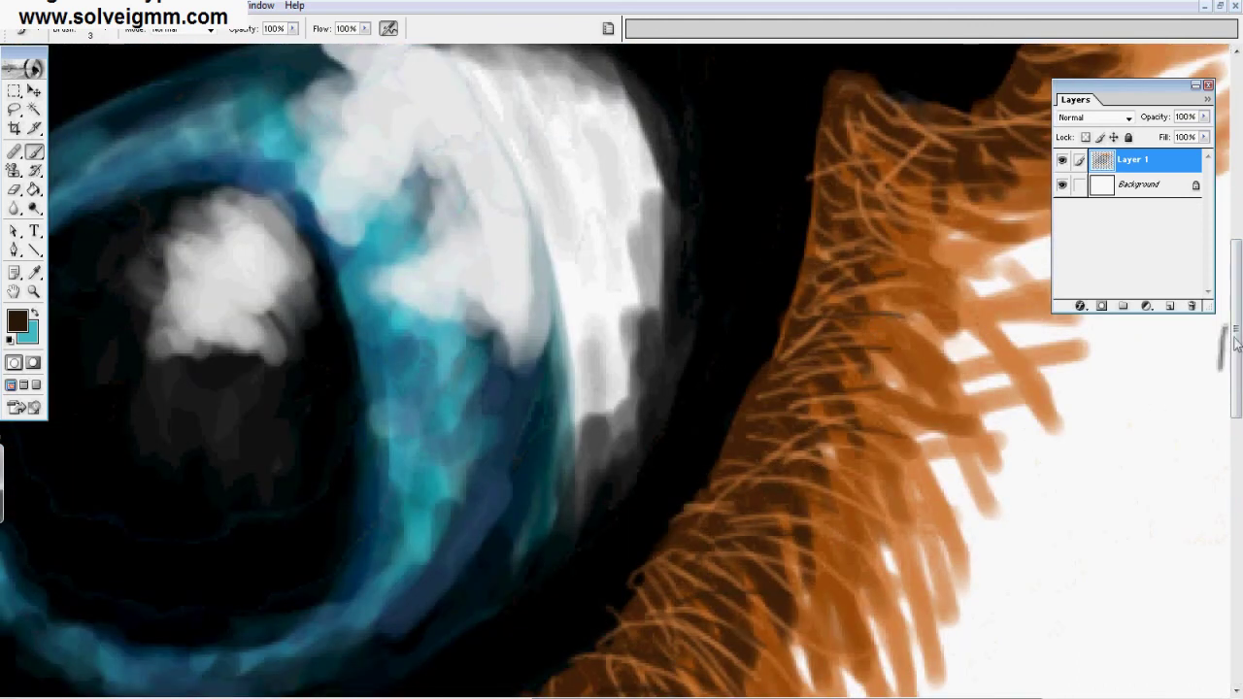
Step: Add thin near-black hairs to the fur by the pointed outer corner and above the upper lid
scroll(1220, 291, "up", 5)
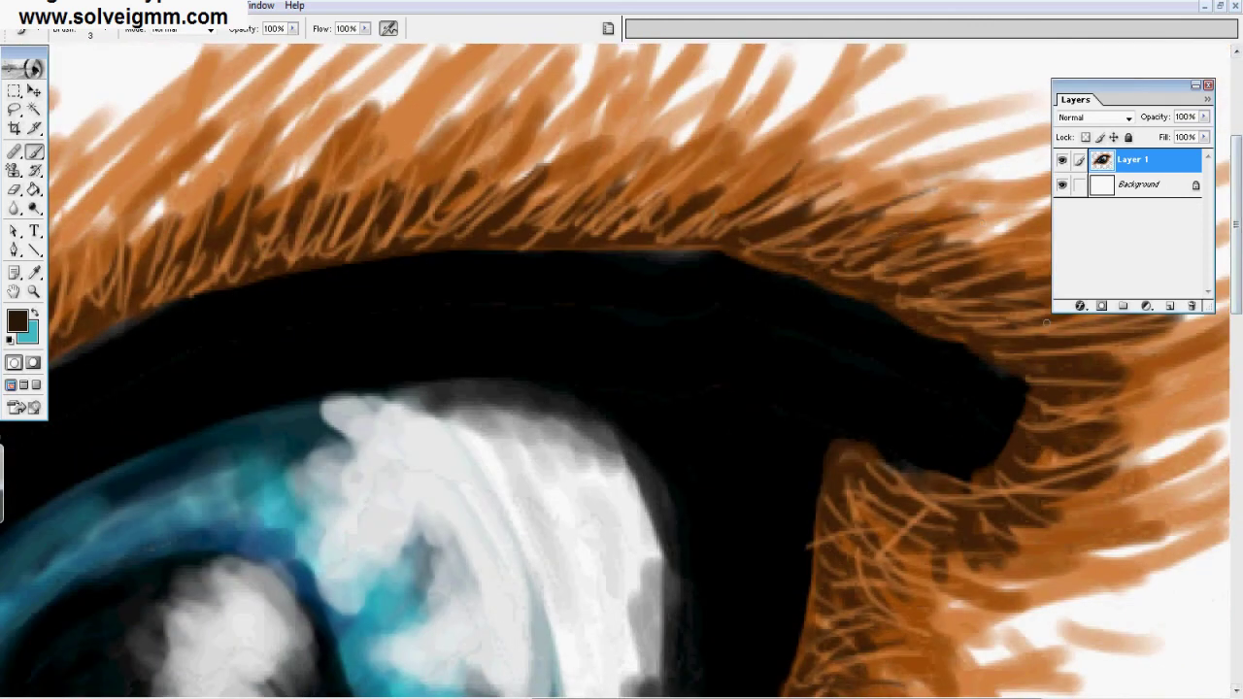
left_click_drag(987, 469, 1142, 453)
left_click_drag(367, 198, 439, 114)
left_click_drag(429, 207, 495, 129)
left_click_drag(456, 226, 544, 145)
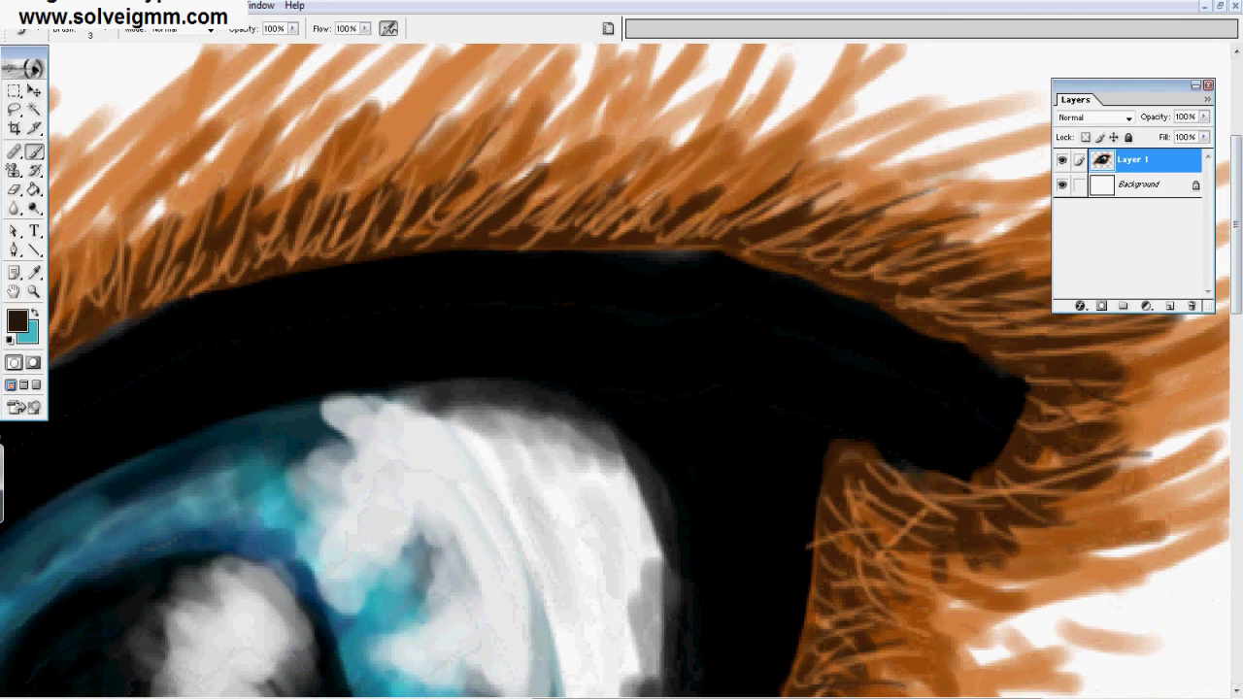
left_click_drag(523, 207, 612, 159)
left_click_drag(710, 208, 783, 175)
left_click_drag(267, 205, 254, 144)
left_click_drag(268, 215, 303, 146)
left_click_drag(301, 229, 410, 128)
Step: Paint thin near-black hairs in the fur along the upper part of the lid's inner slope
left_click_drag(631, 697, 431, 696)
left_click_drag(347, 462, 423, 340)
left_click_drag(476, 339, 514, 280)
left_click_drag(538, 305, 577, 256)
left_click_drag(404, 417, 415, 336)
left_click_drag(282, 532, 293, 457)
left_click_drag(596, 297, 641, 204)
left_click_drag(674, 259, 691, 200)
Step: Carry the thin near-black hairs down the lid's inner slope toward the inner corner, and show the whole painting
left_click_drag(583, 696, 501, 696)
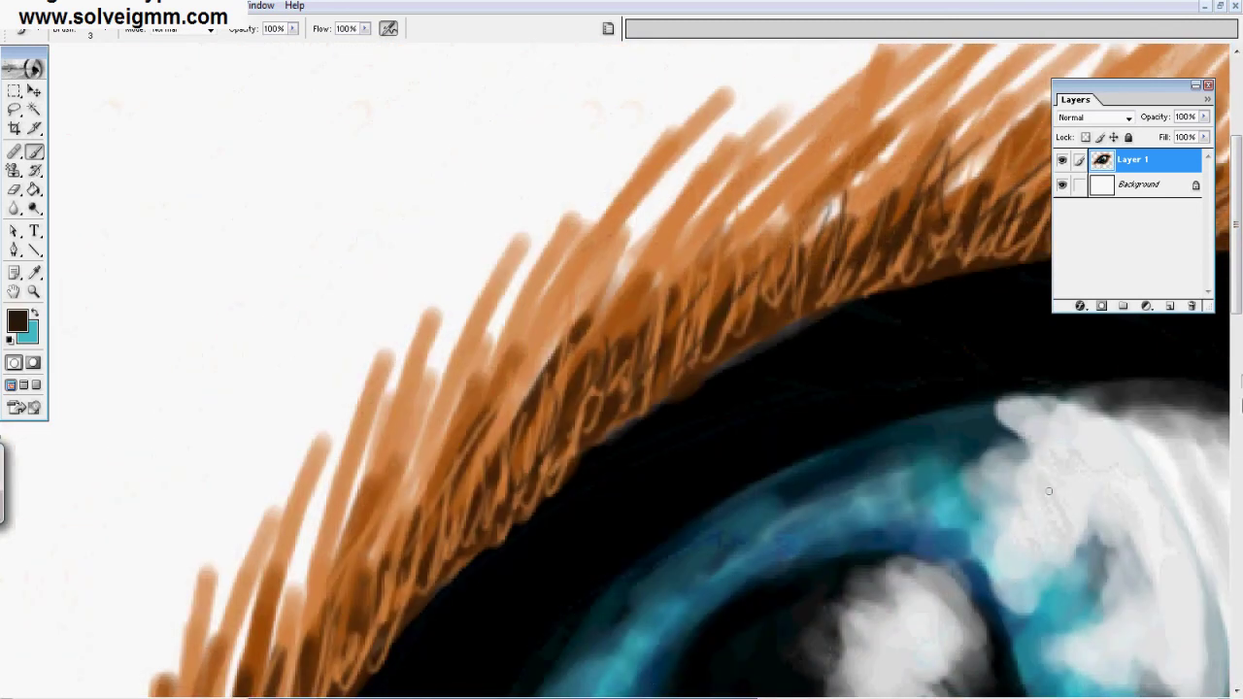
left_click_drag(1237, 186, 1241, 256)
left_click_drag(330, 440, 364, 309)
left_click_drag(367, 387, 470, 150)
left_click_drag(410, 336, 423, 200)
left_click_drag(1237, 291, 1237, 367)
left_click_drag(107, 458, 150, 316)
left_click_drag(224, 325, 237, 251)
left_click_drag(323, 169, 332, 72)
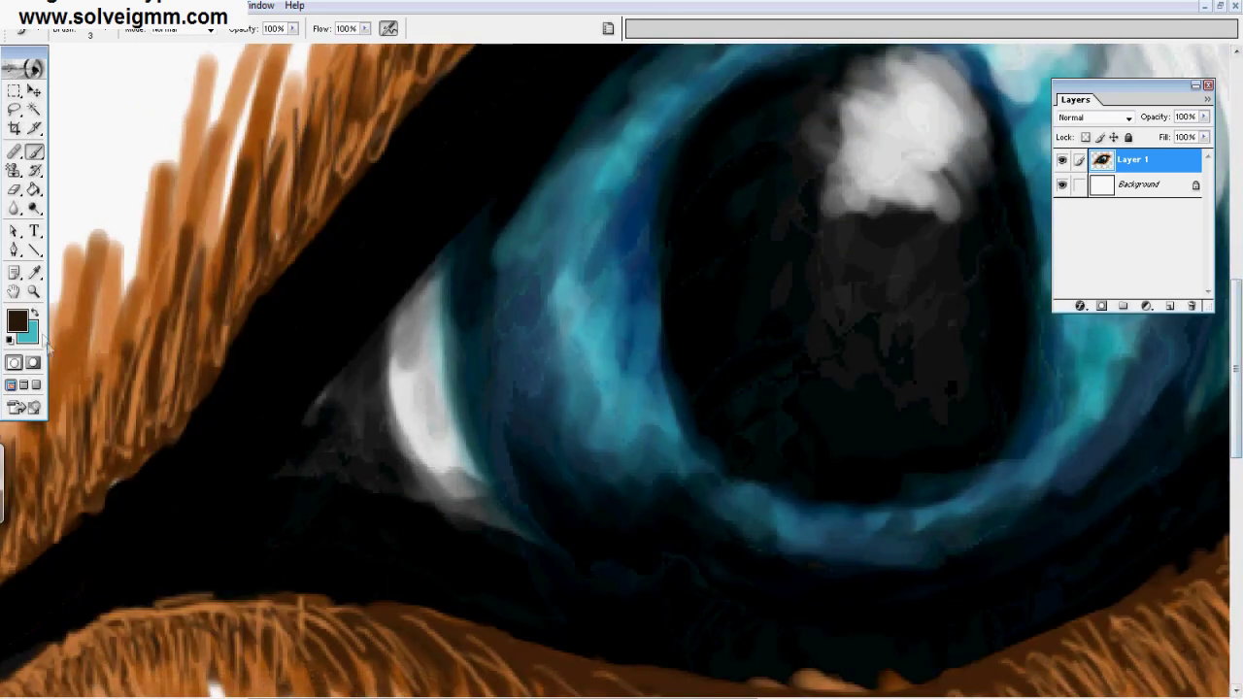
key("z")
key("ctrl+0")
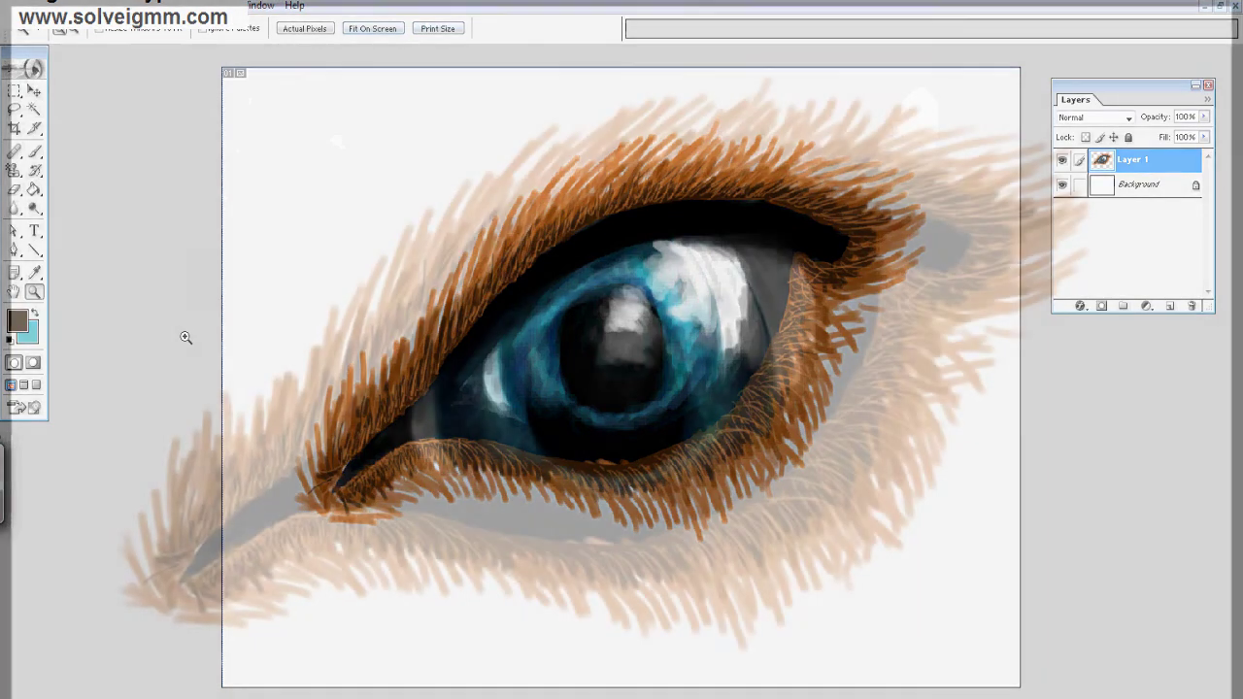